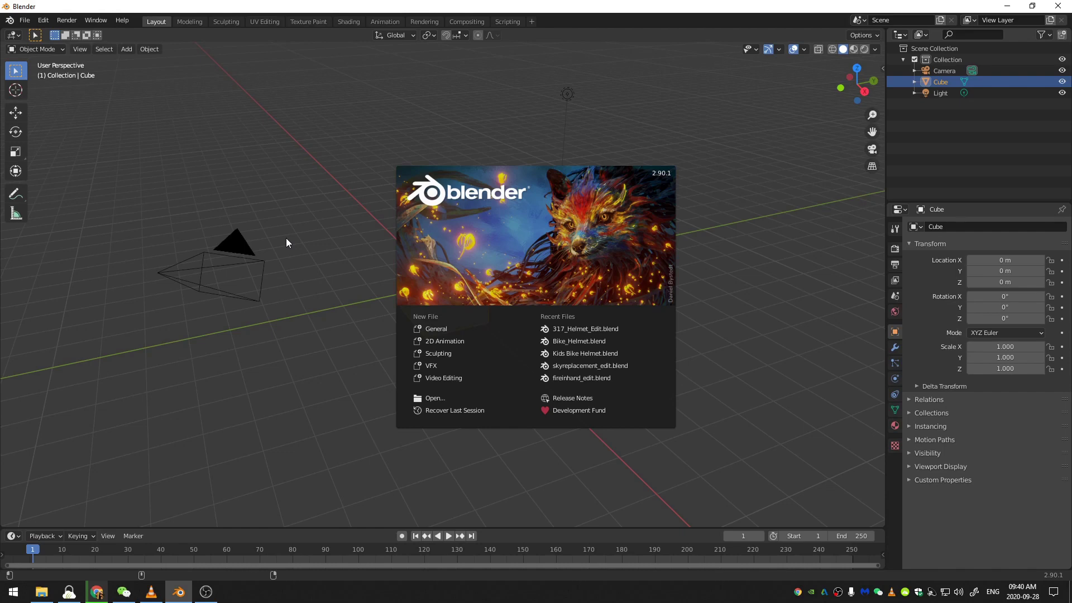
Create a new file from the VFX template and switch to the Compositing workspace.
click(26, 21)
click(26, 21)
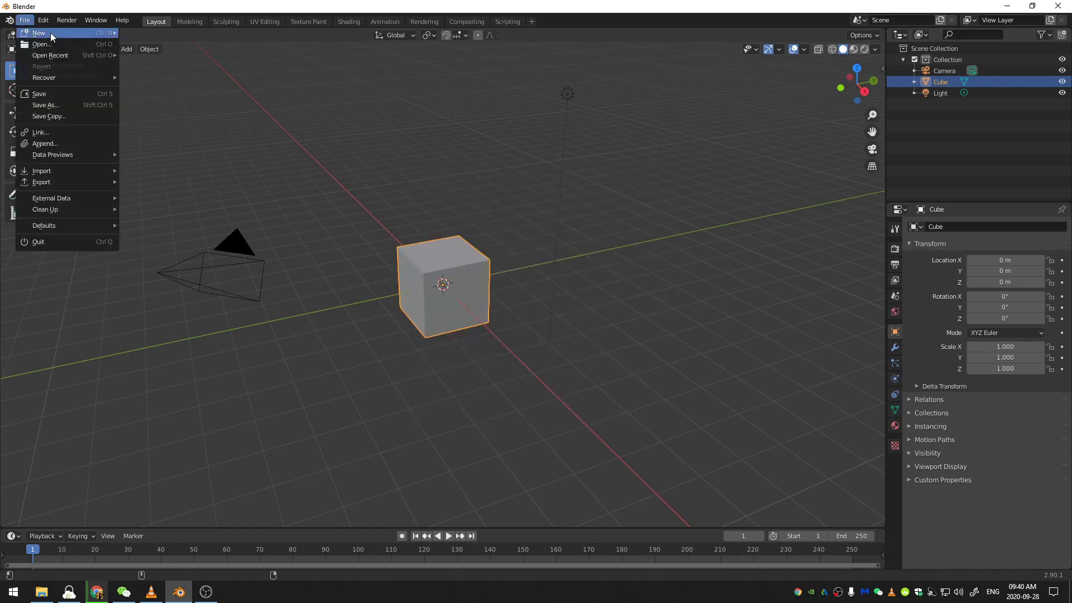
mouse_move(50, 33)
click(159, 67)
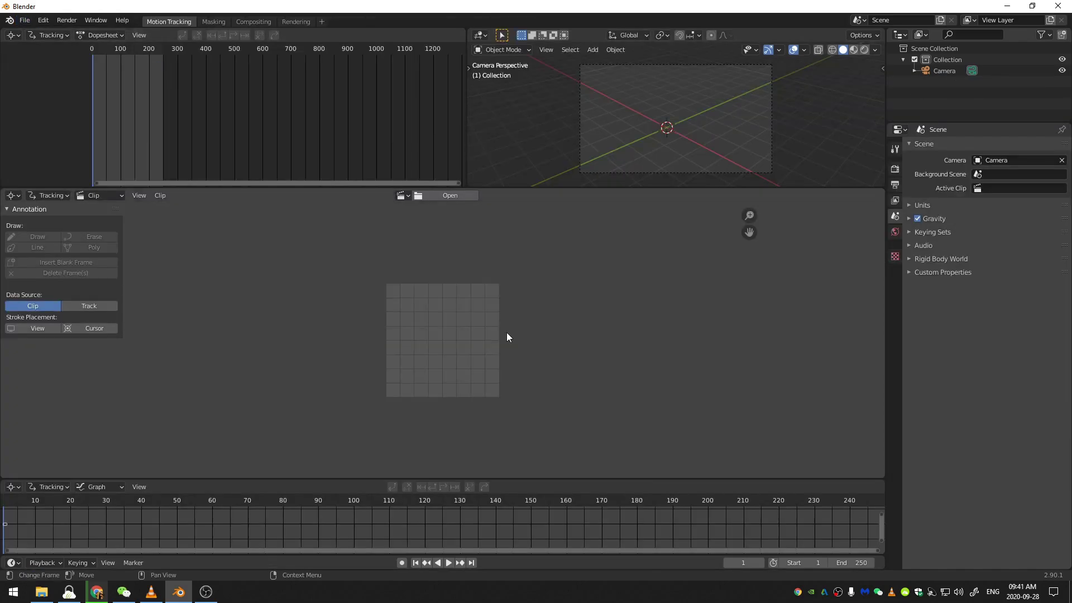
click(253, 22)
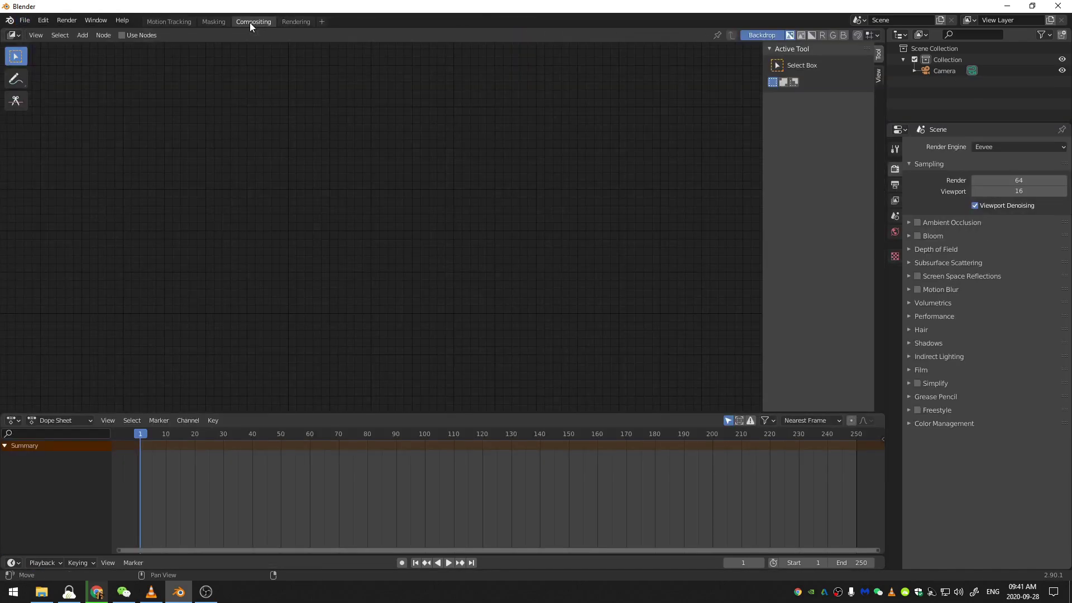
Change the upper area to an Image Editor and the dope sheet area to a Compositor, enlarging the Compositor to about half the height.
click(12, 35)
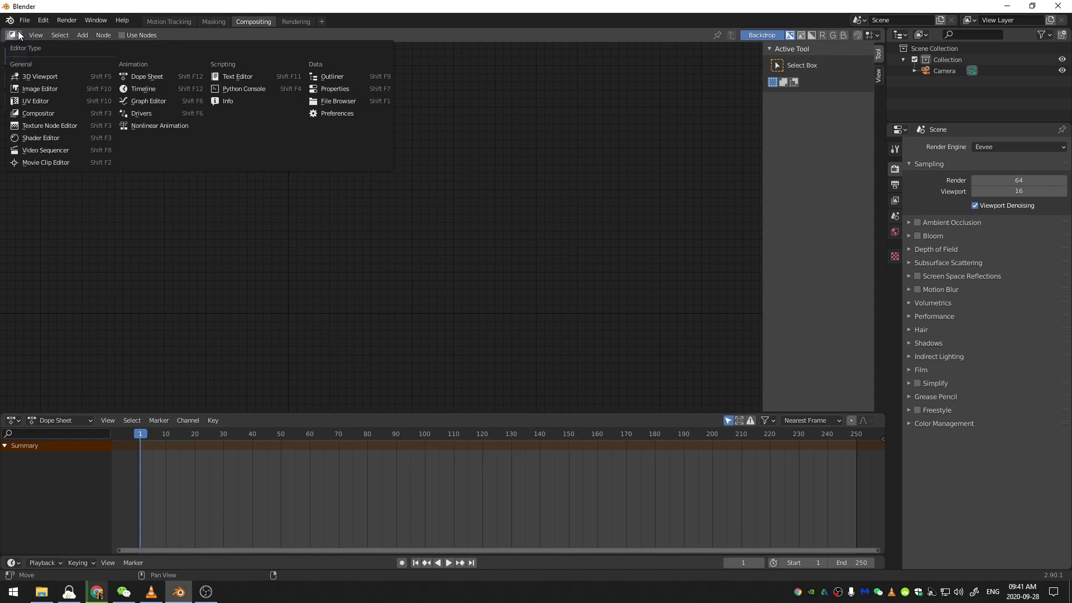
click(31, 91)
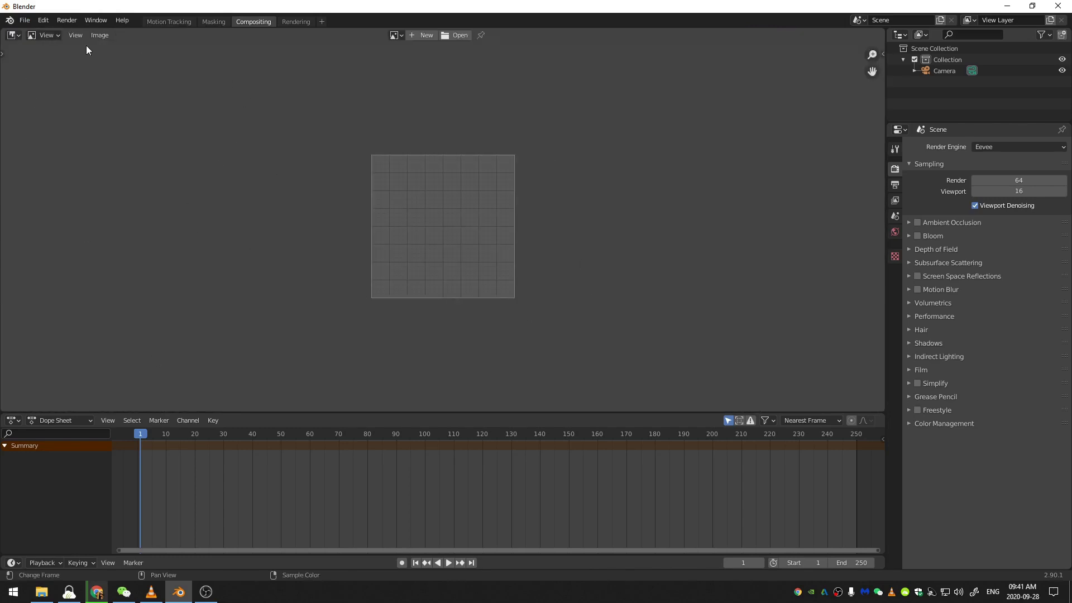
click(12, 35)
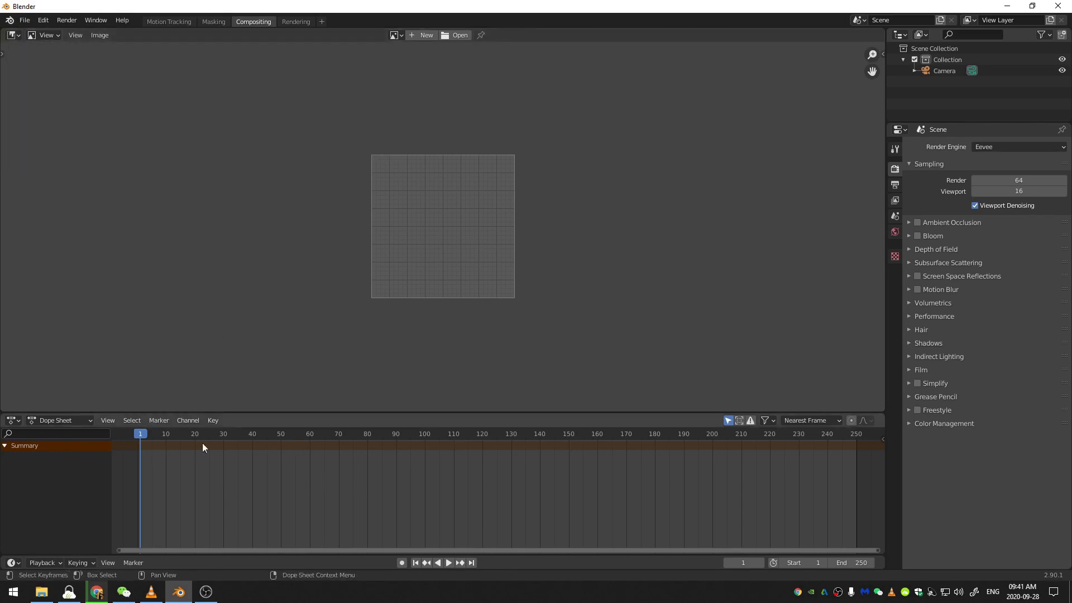
click(13, 420)
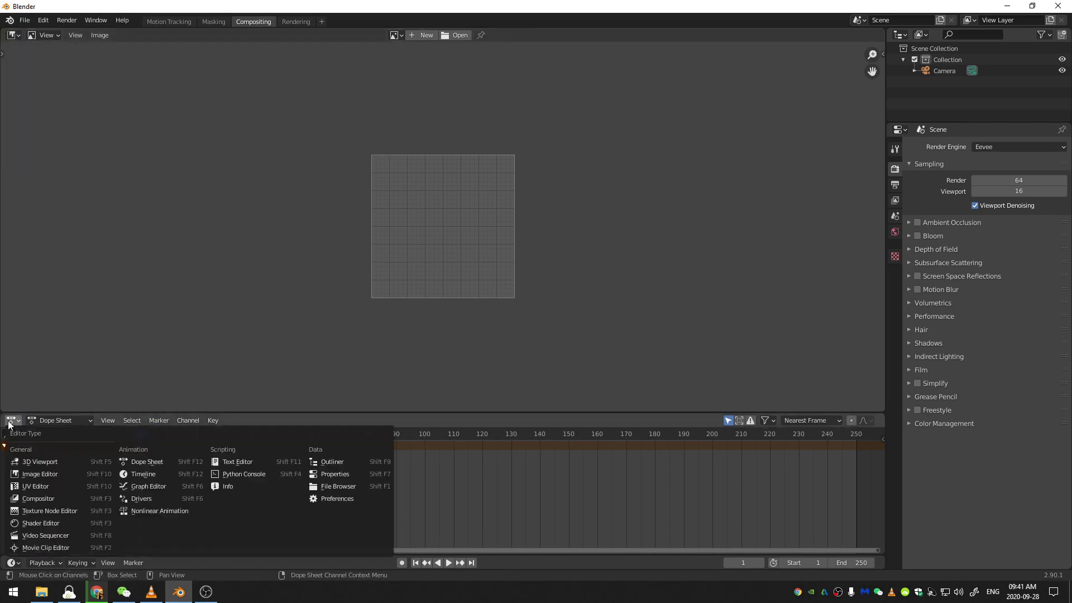
click(64, 501)
drag(265, 414, 265, 304)
Enable Use Nodes in the Compositor and delete the Render Layers node.
click(122, 311)
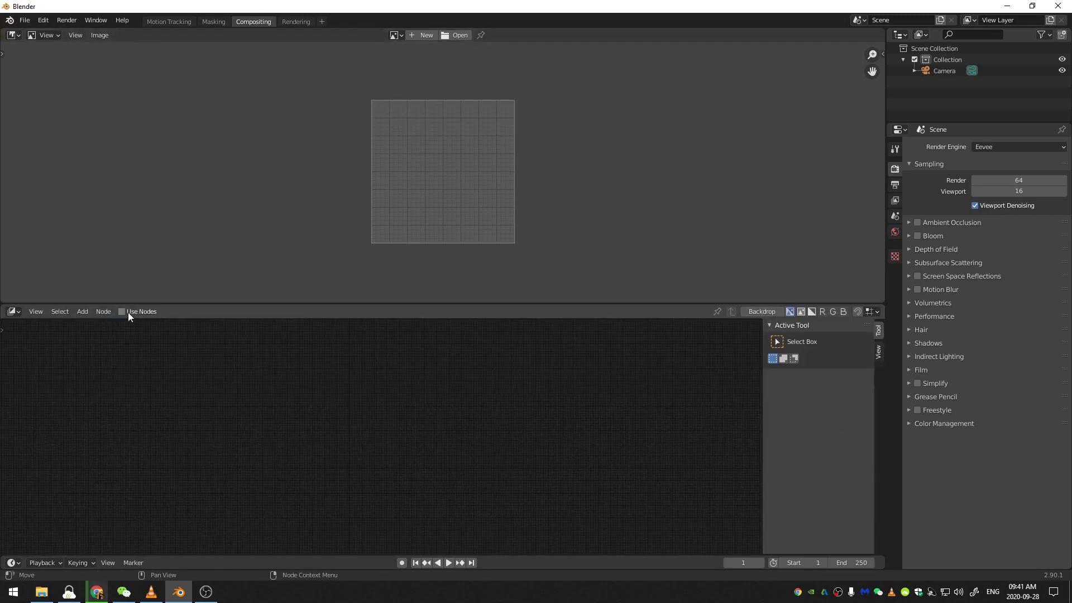
scroll(297, 441, up, 5)
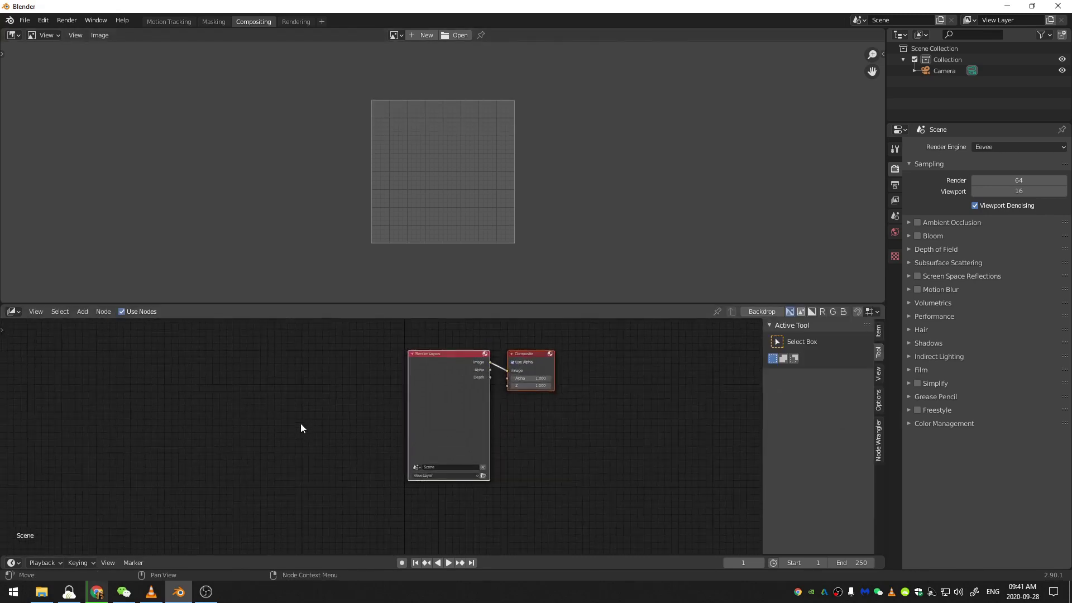
drag(276, 359, 384, 528)
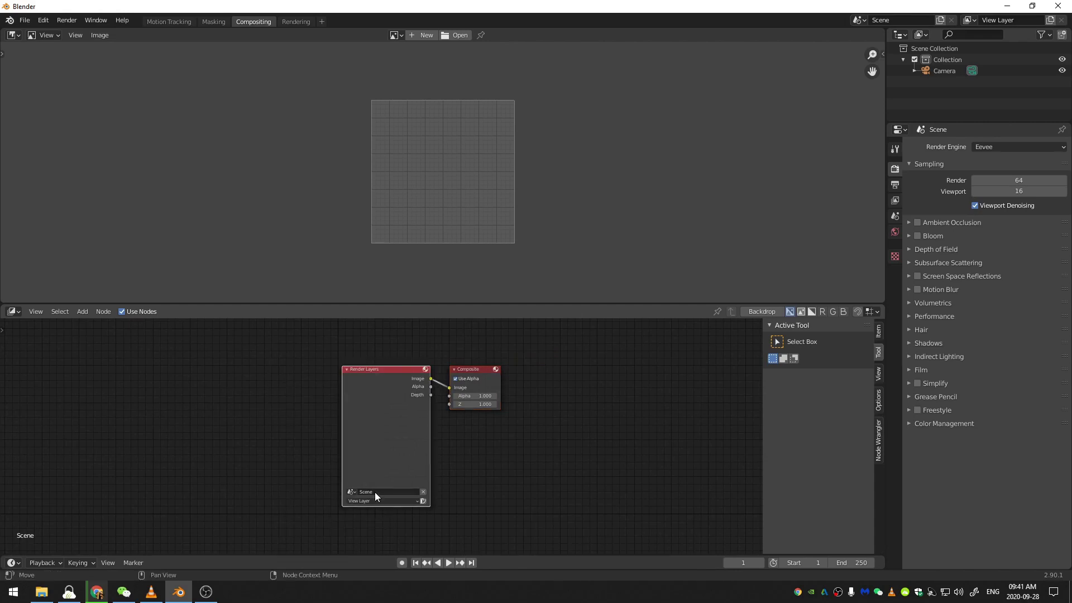
key(x)
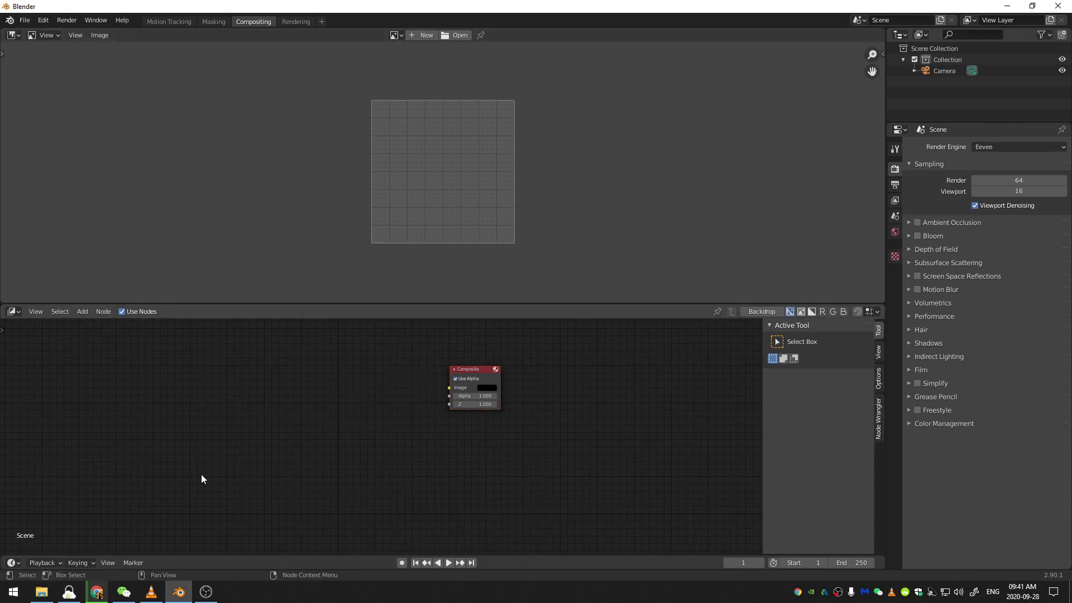
Add a Viewer node and place it directly below the Composite node.
key(shift+a)
click(301, 448)
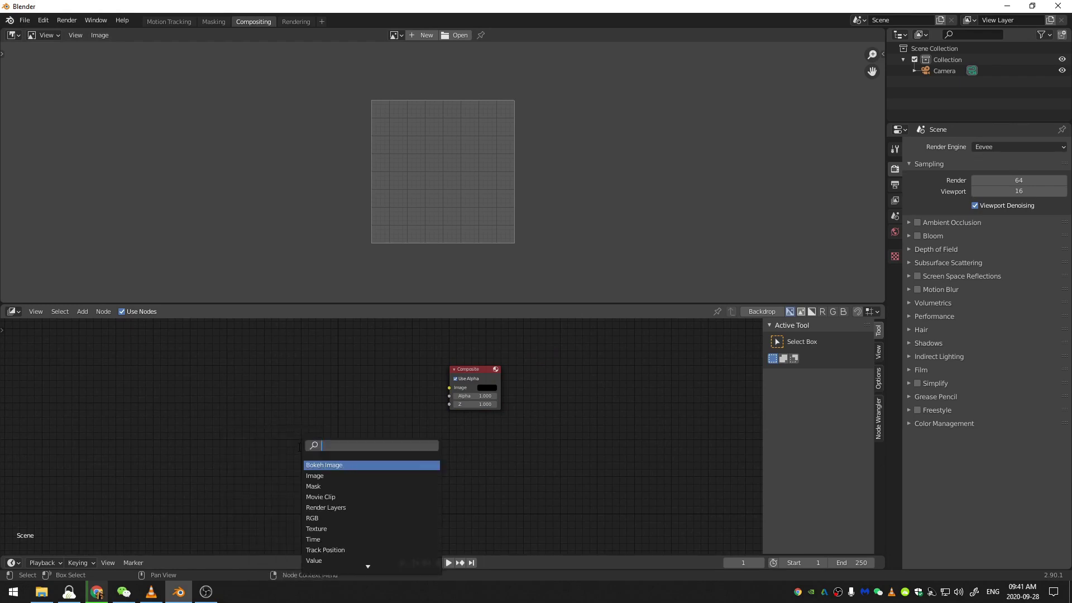
text(view)
click(319, 476)
click(461, 447)
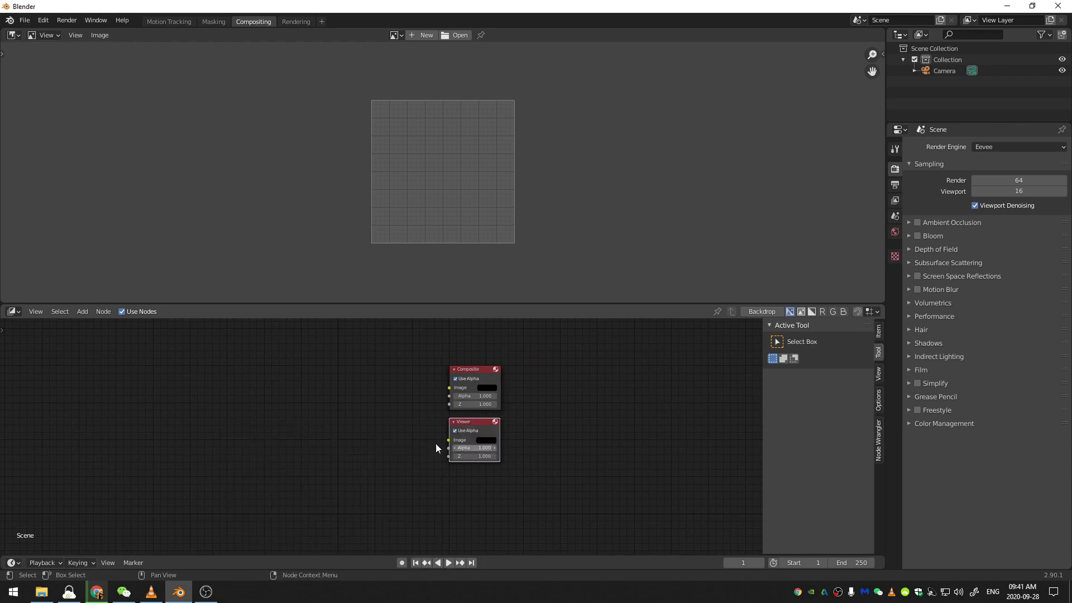
Add a Reroute point and link it to the Image inputs of both the Composite and Viewer nodes, tidying the Viewer's position.
click(383, 435)
key(shift+a)
click(355, 427)
text(rer)
key(Return)
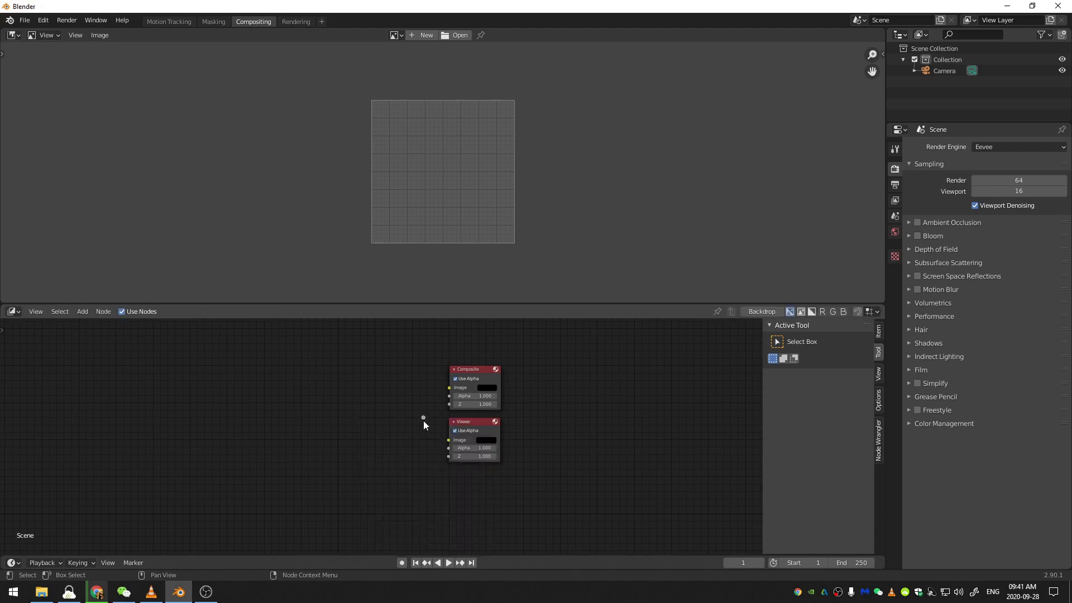
drag(423, 417, 448, 387)
drag(424, 418, 448, 440)
middle_drag(332, 463, 457, 465)
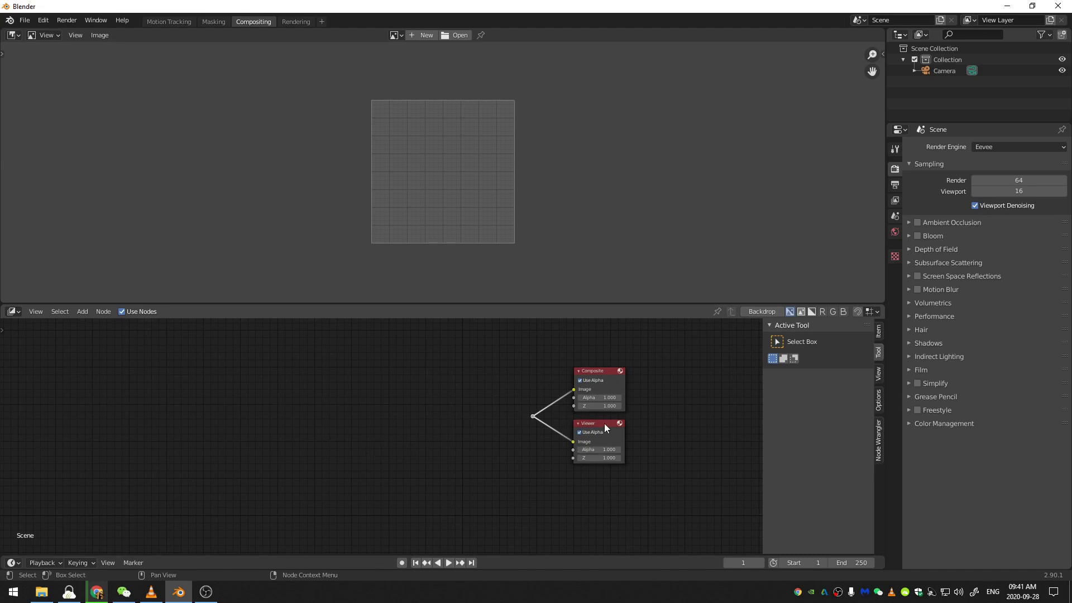
drag(607, 425, 601, 421)
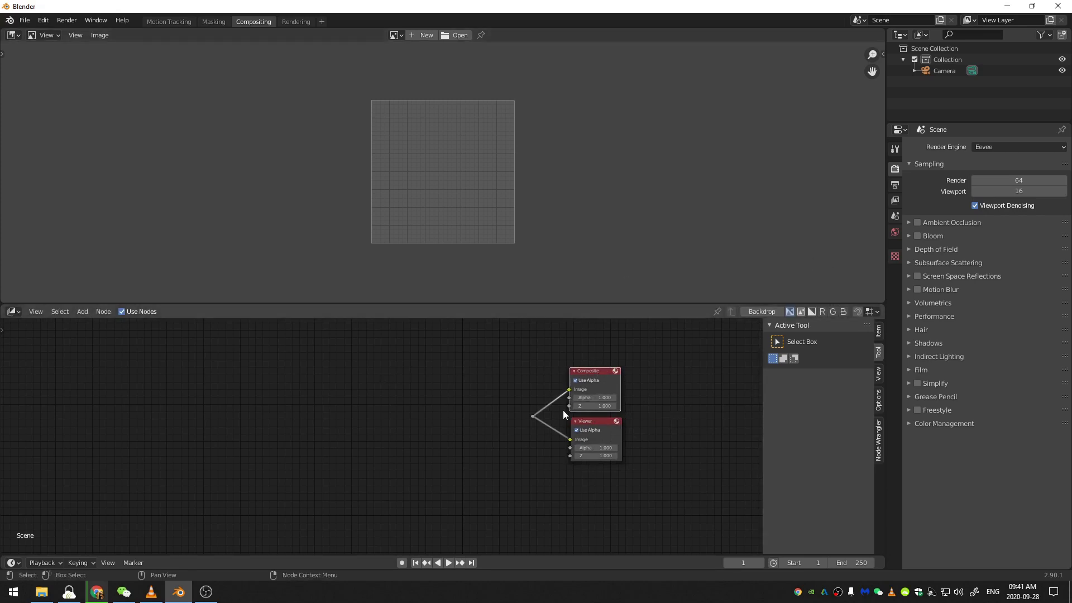
Expand the scene's Color Management settings and check the View Transform options.
click(926, 424)
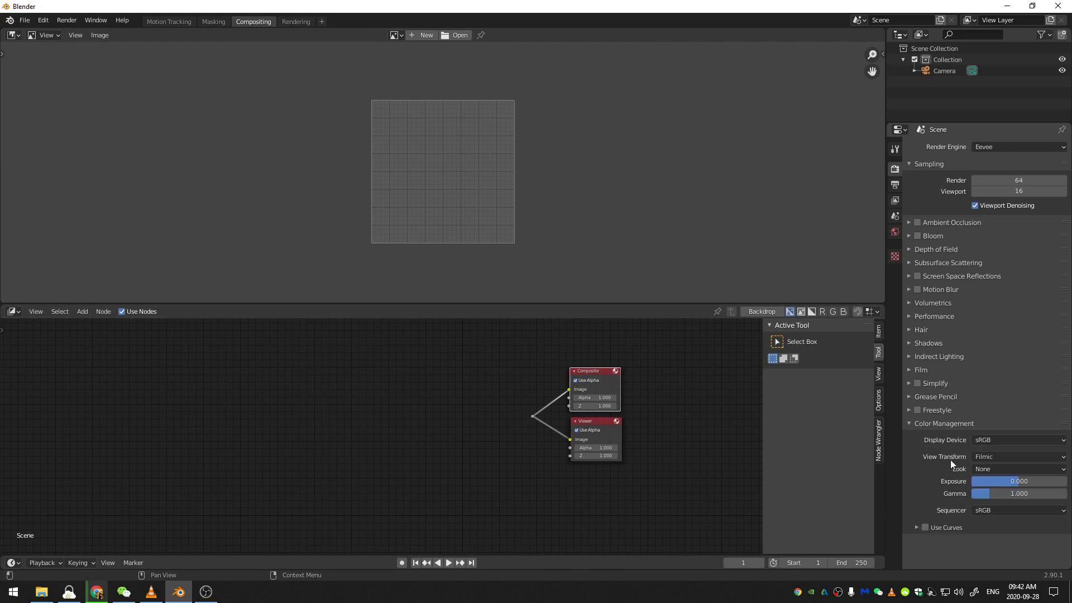
click(990, 455)
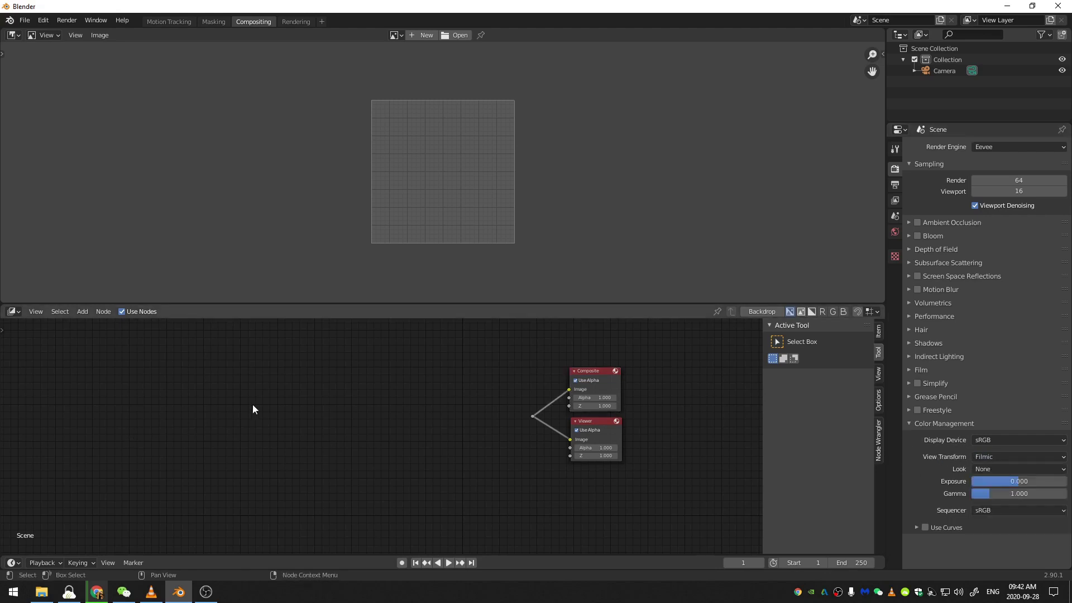
Add an Image node on the empty side of the node tree and load Screen_Replacement_0001.tif into it.
key(shift+a)
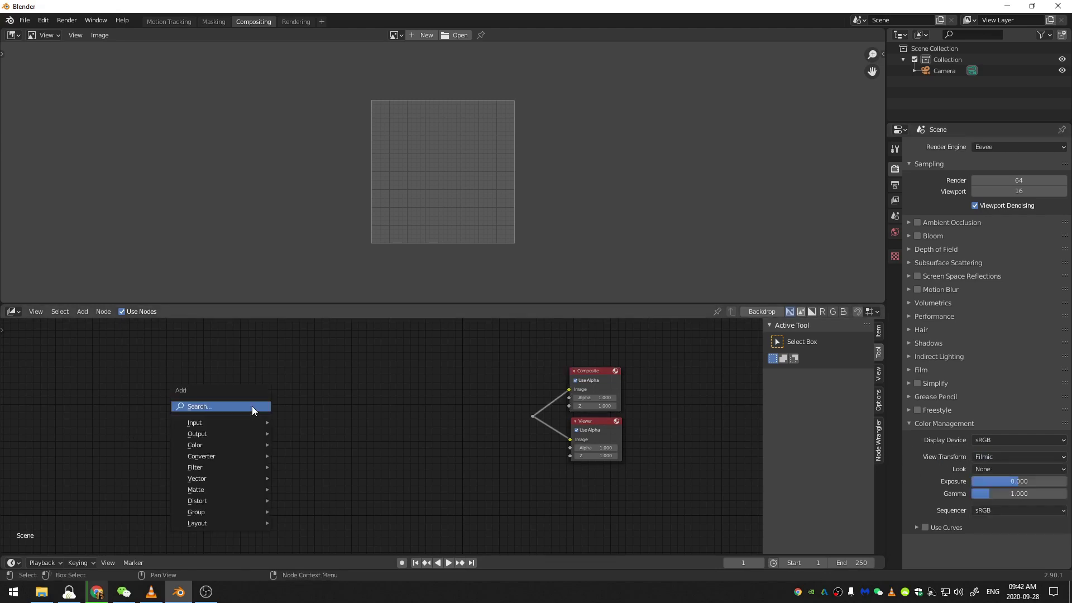
click(238, 407)
text(i)
click(258, 441)
click(267, 414)
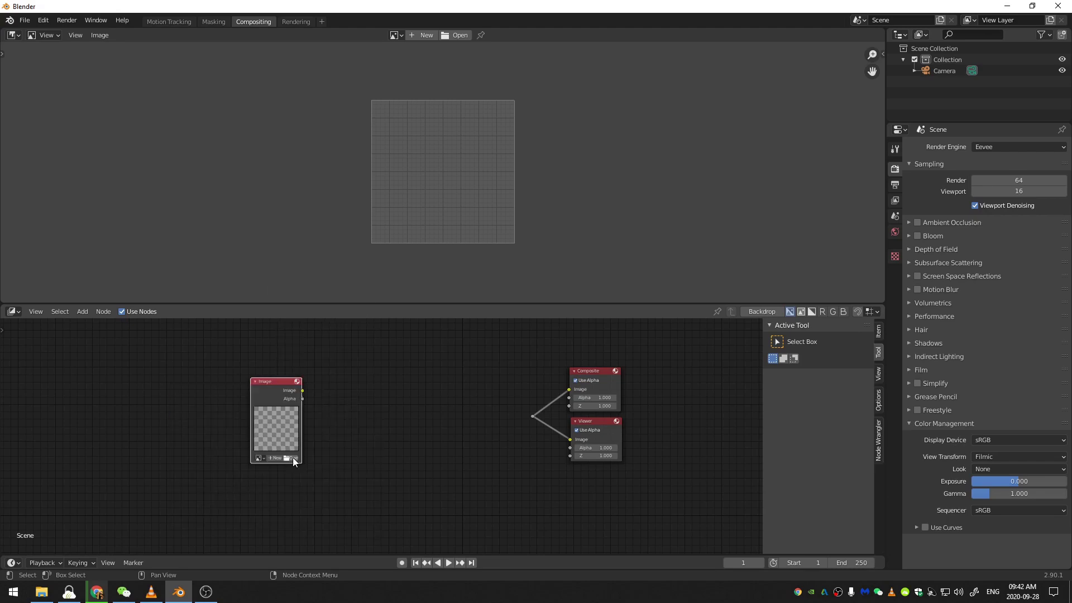
click(291, 458)
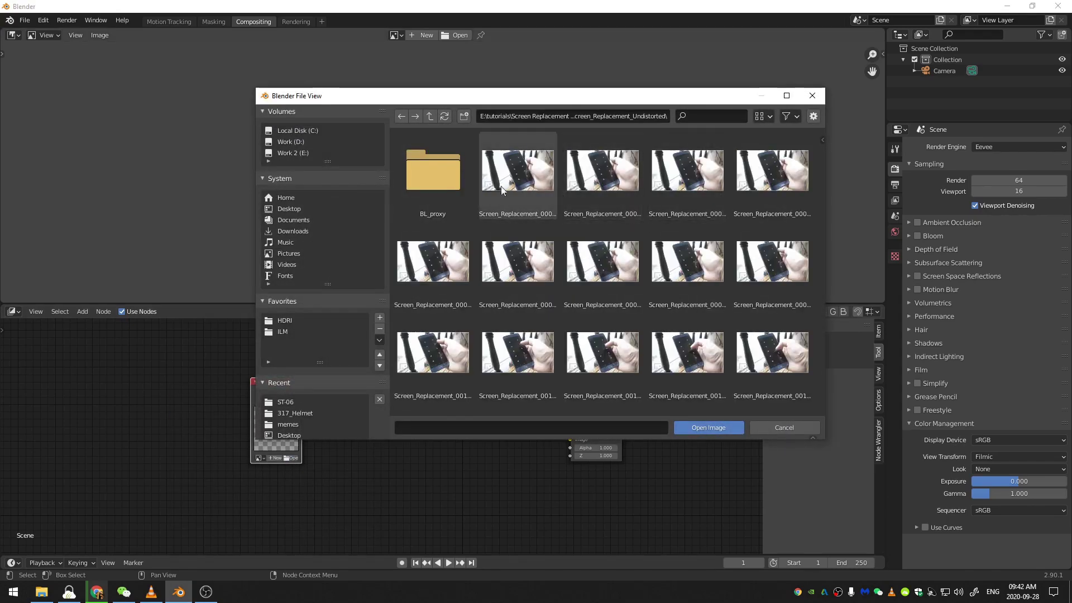
click(521, 172)
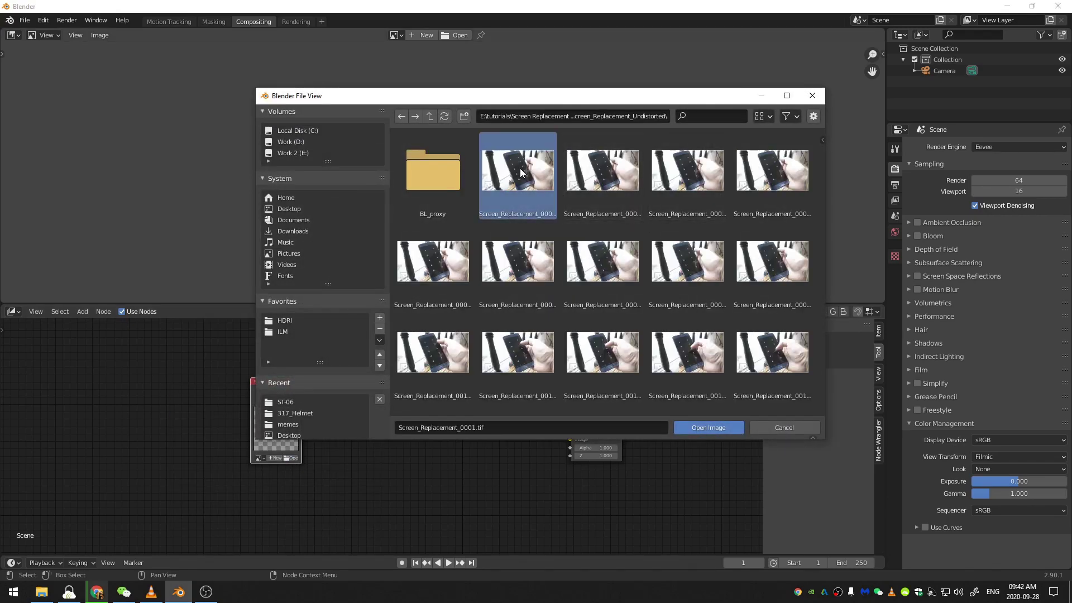
click(699, 429)
Set the Image node's source to Image Sequence with 201 frames and shift the node slightly away from the outputs.
click(285, 475)
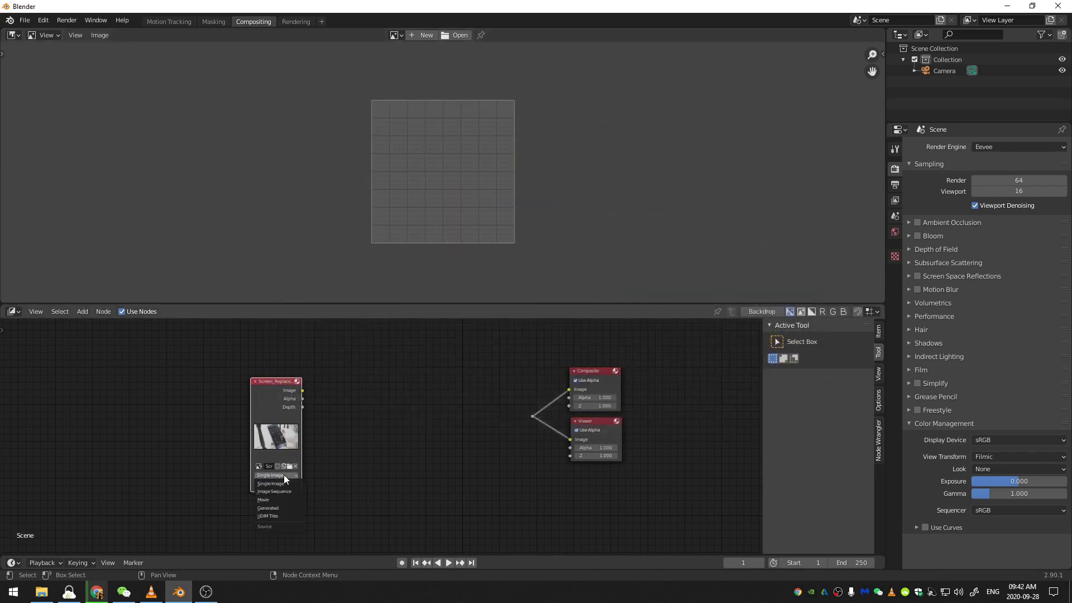
click(286, 491)
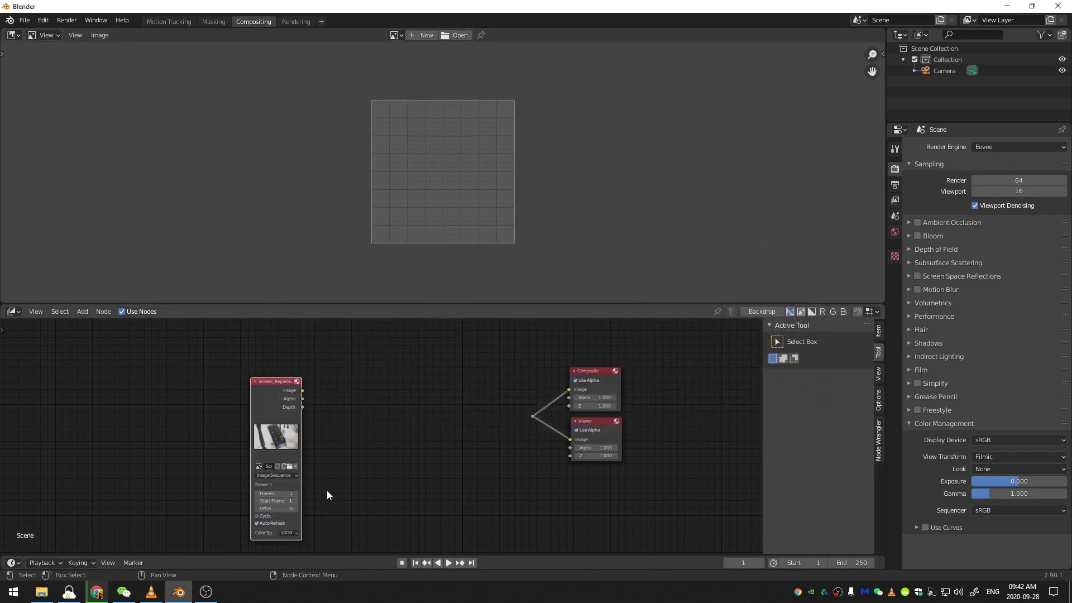
click(268, 494)
drag(271, 390, 254, 384)
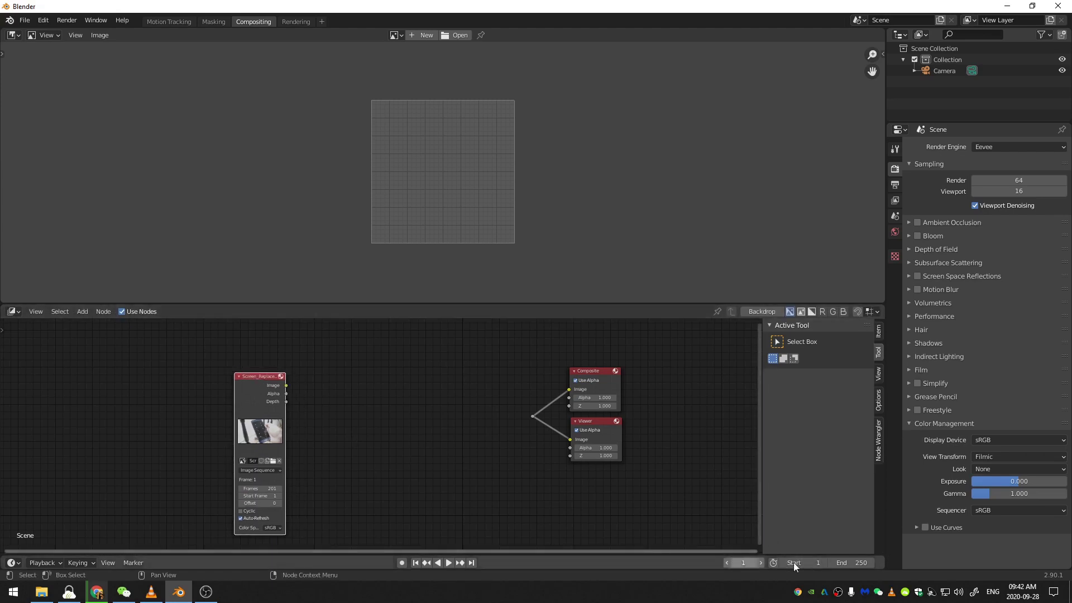
Set the scene's end frame to 201.
click(860, 563)
text(201)
key(Return)
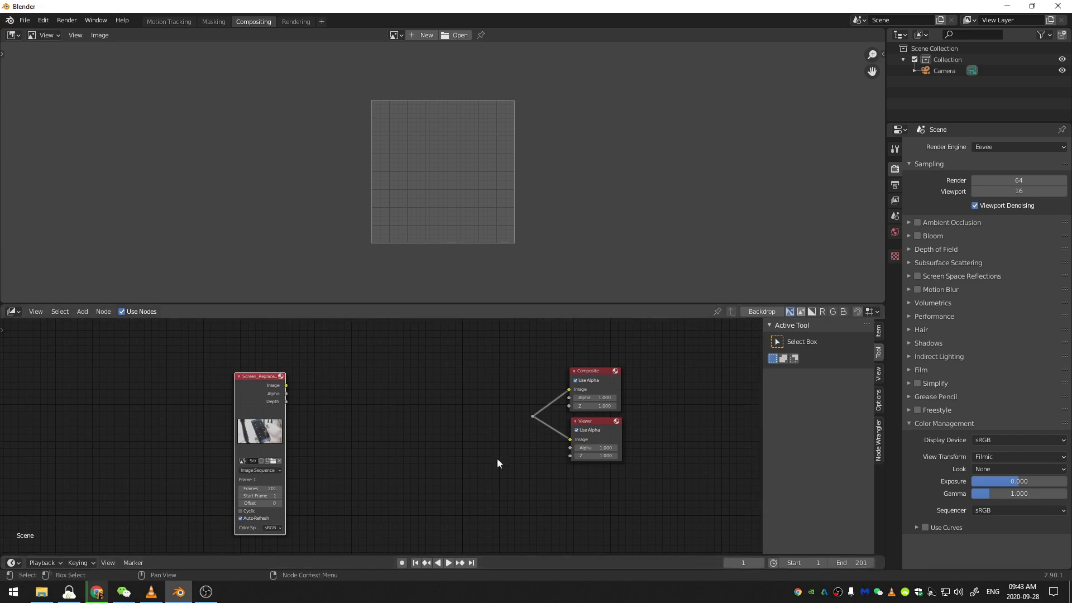
Link the image sequence node to the Viewer, display Viewer Node in the Image Editor, and reposition the sequence node.
ctrl+shift+click(263, 383)
click(396, 35)
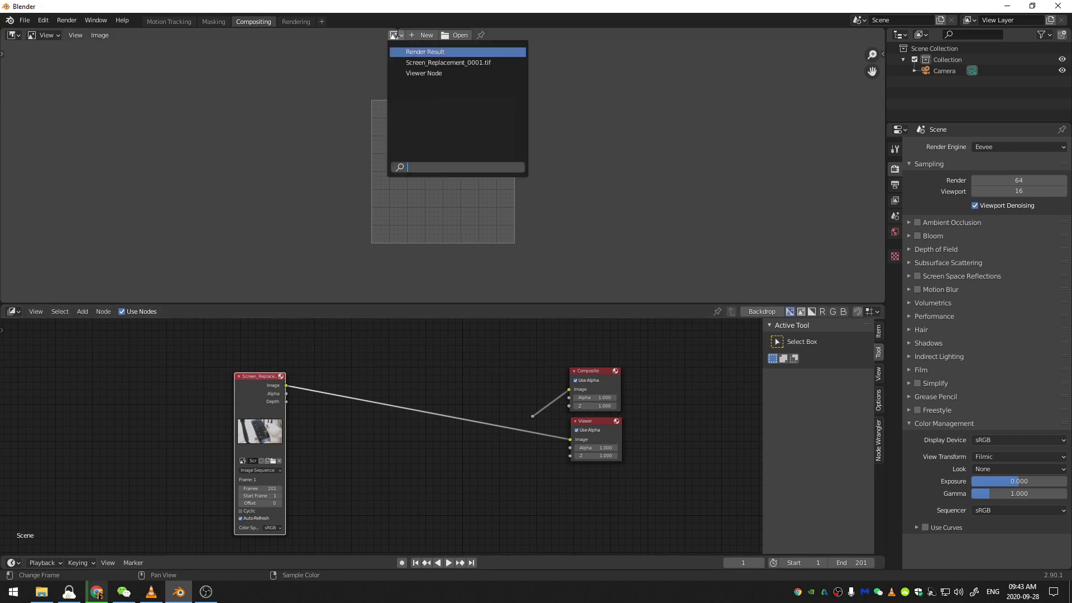
click(415, 73)
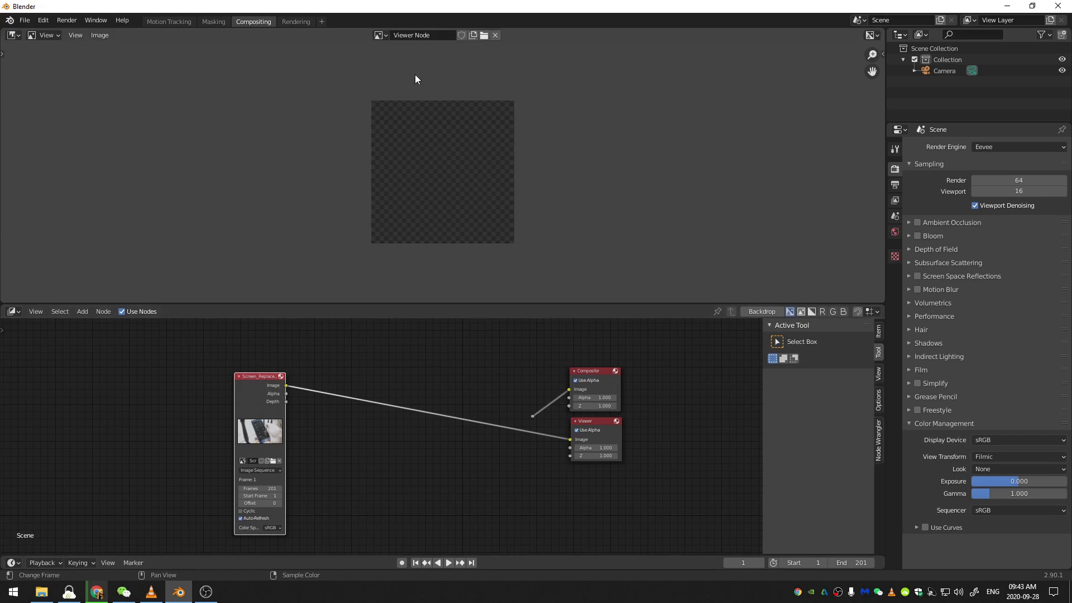
ctrl+shift+click(260, 381)
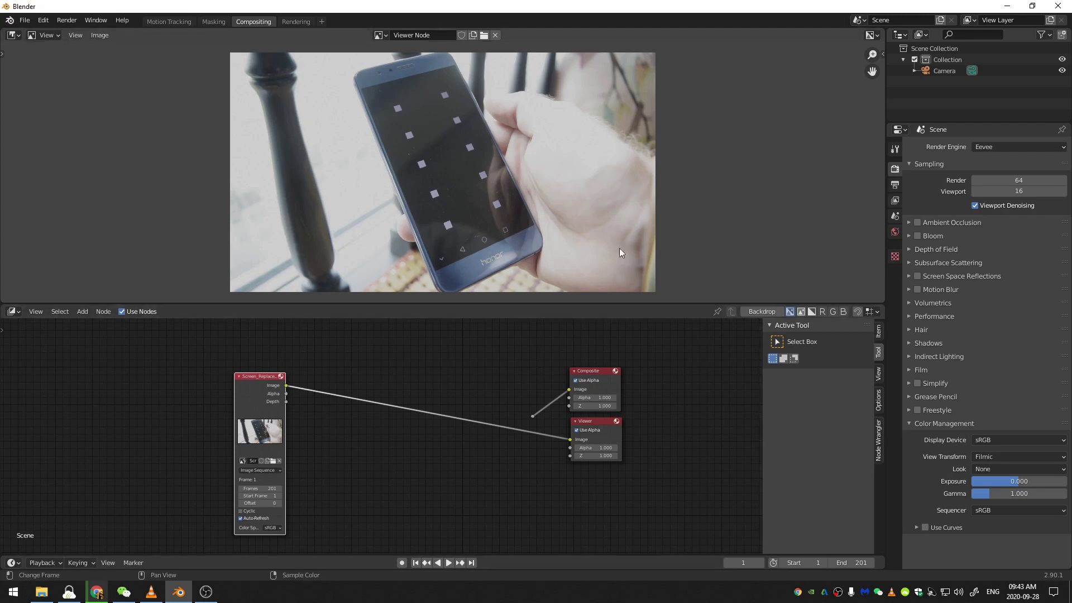
drag(238, 383, 279, 379)
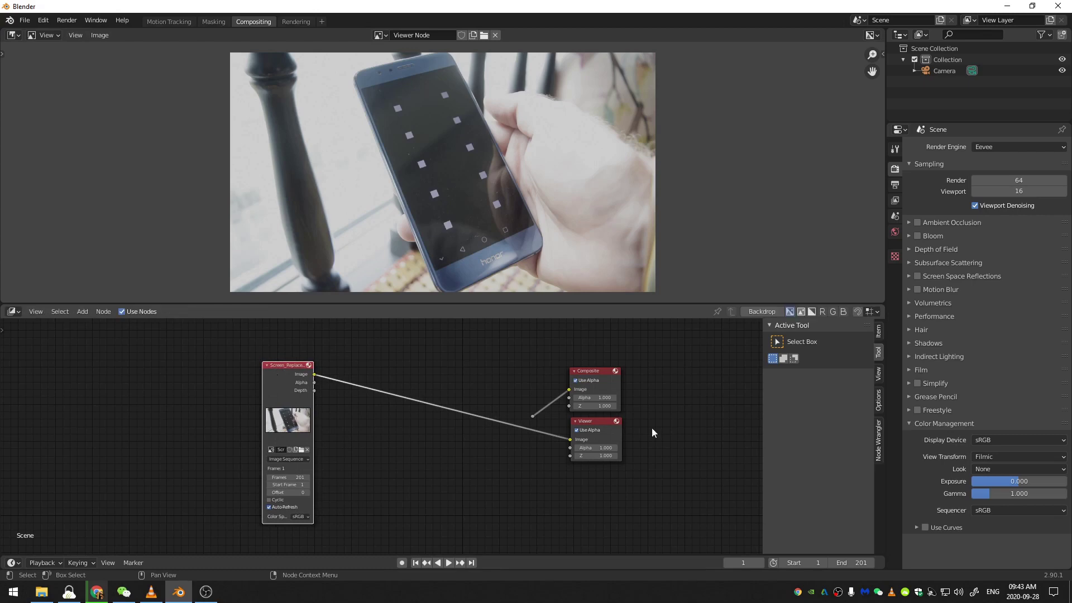
Set the Color Management View Transform to Standard.
click(991, 456)
click(993, 468)
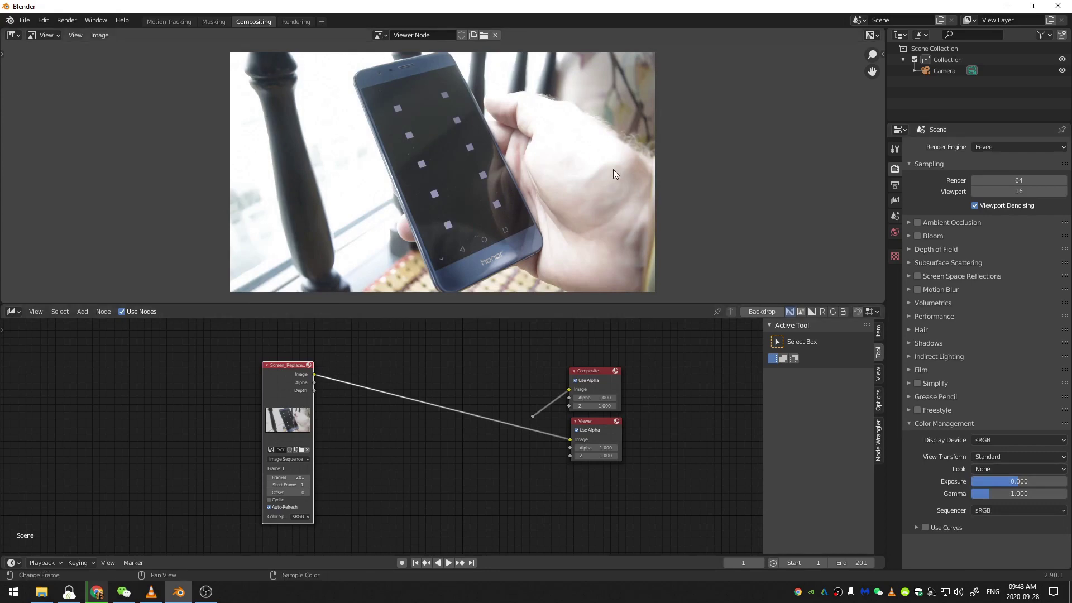
Try the Very High Contrast and Very Low Contrast looks on the footage and return the Look to None.
click(983, 469)
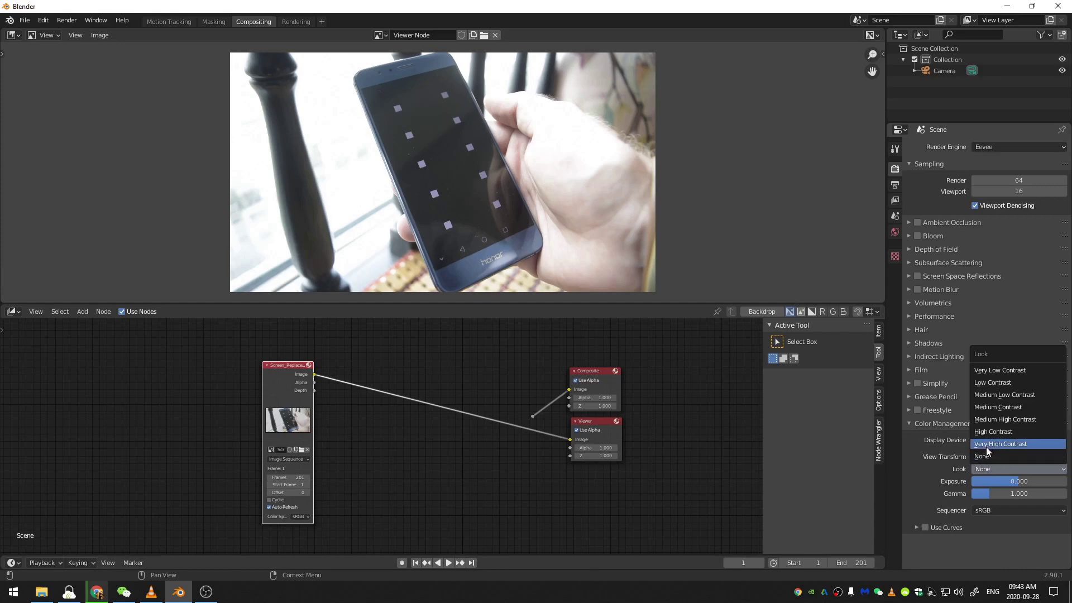
click(987, 444)
click(987, 469)
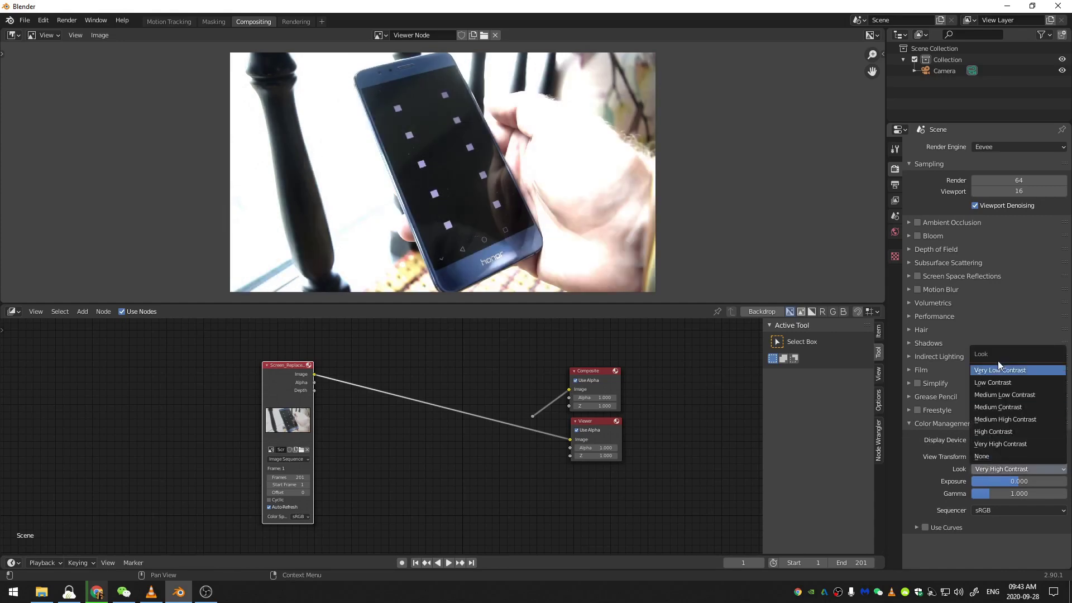
click(994, 371)
click(990, 466)
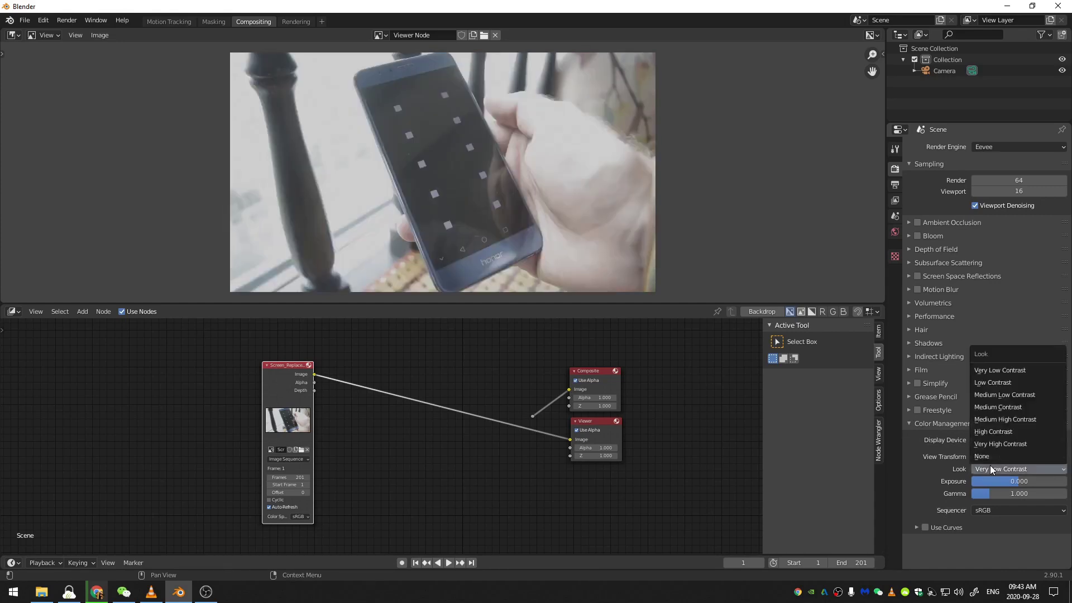
click(990, 445)
click(987, 467)
click(984, 456)
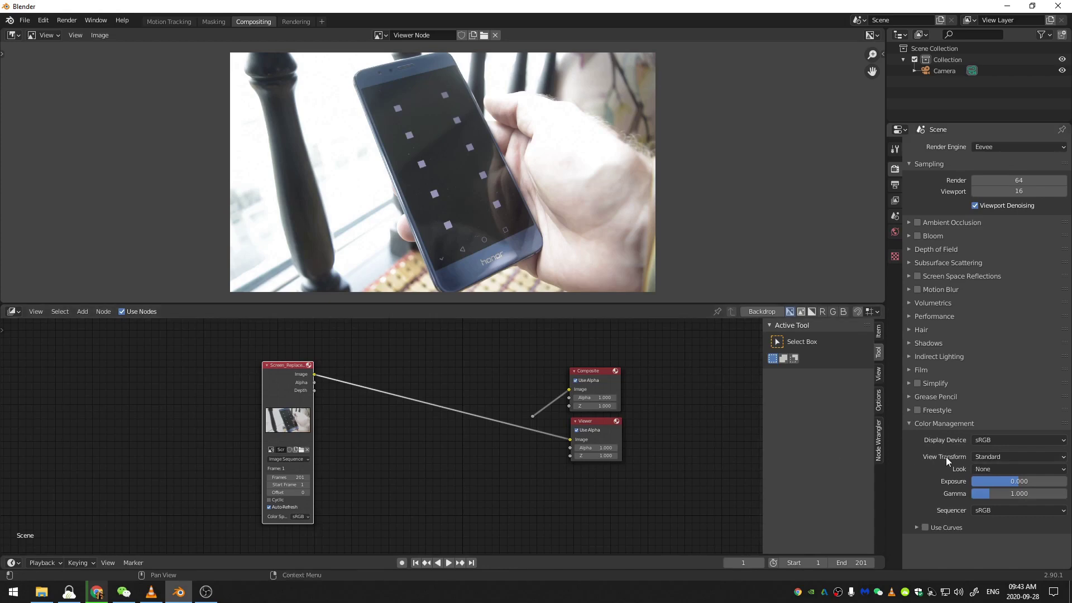
Recheck the View Transform options, keep Standard, and reposition the image sequence node.
click(991, 457)
click(990, 457)
click(986, 454)
click(987, 454)
click(998, 453)
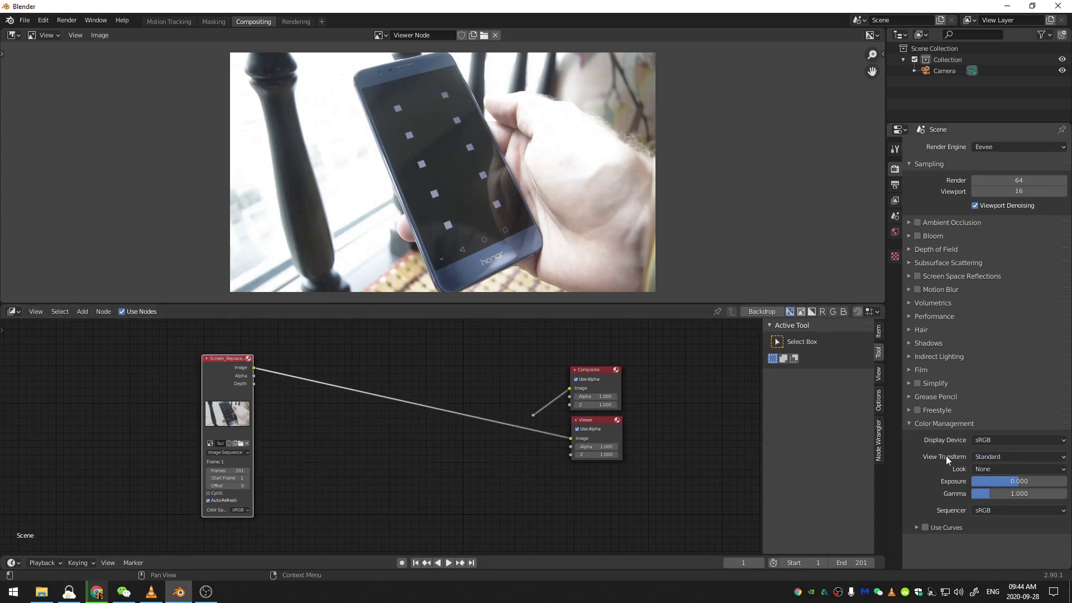
click(992, 455)
click(992, 455)
mouse_move(229, 386)
mouse_down()
mouse_move(256, 378)
mouse_move(212, 378)
mouse_move(234, 385)
mouse_up()
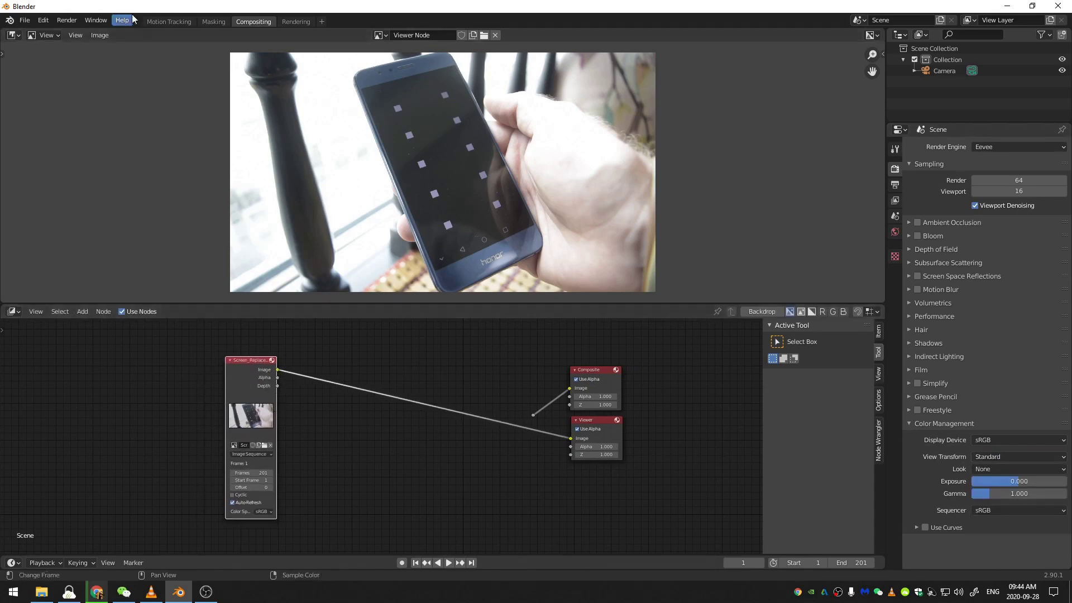
Switch to the Motion Tracking workspace, merge its upper areas into one large clip editor, and load the Screen_Replacement clip.
click(168, 22)
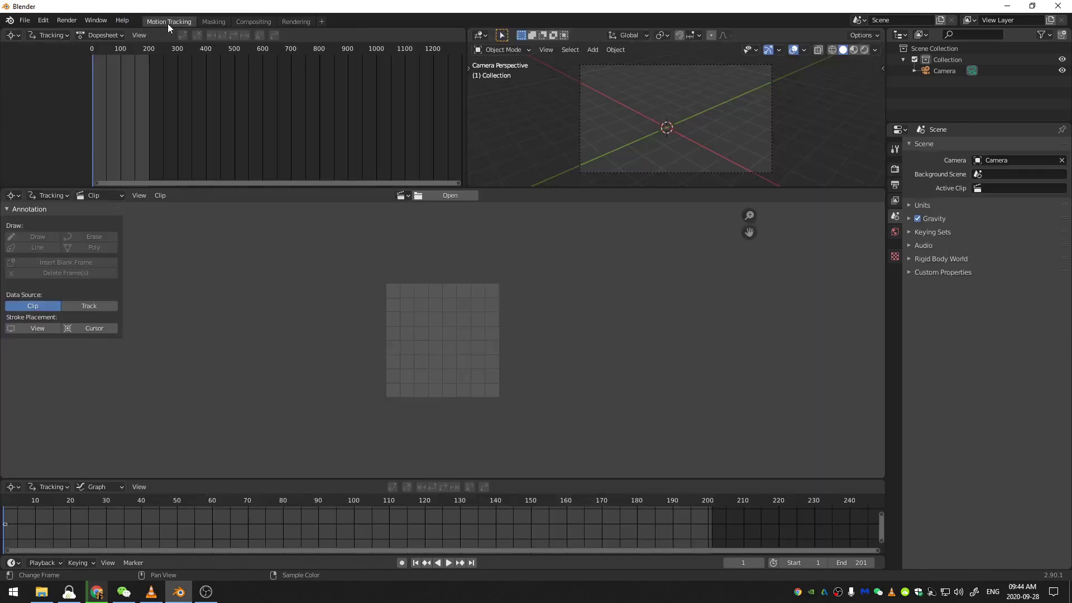
right_click(468, 132)
click(435, 33)
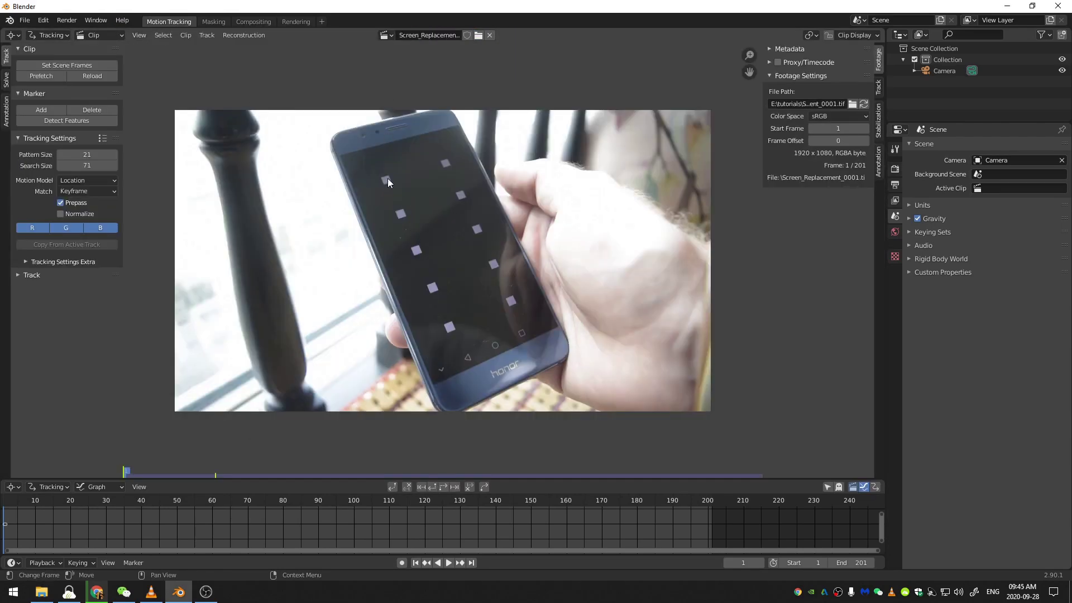
Set the tracking Motion Model to Perspective, Match to Previous frame, and enable Normalize.
scroll(457, 313, up, 4)
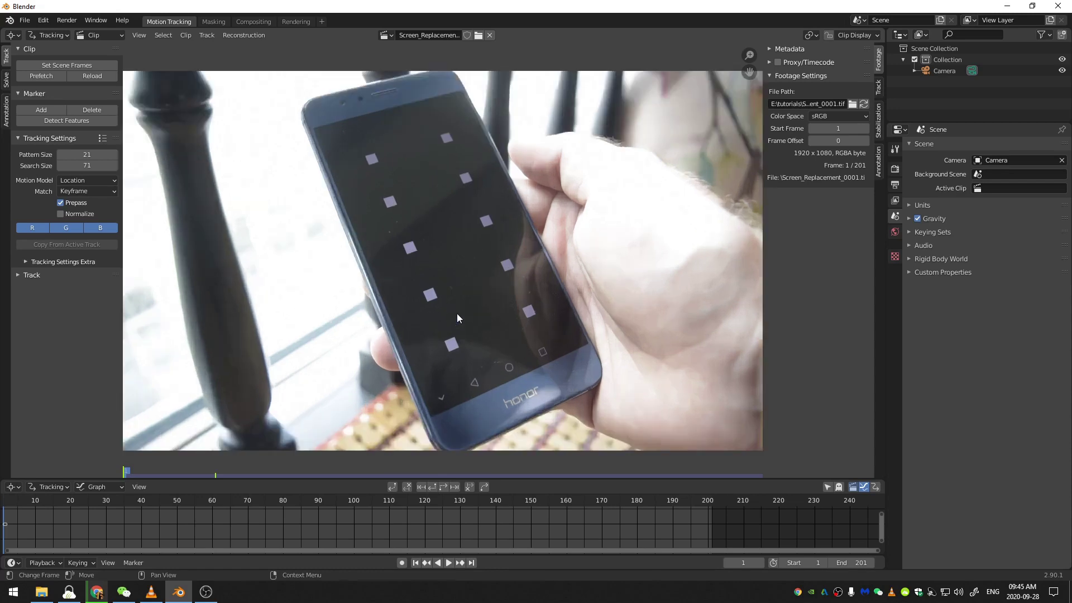
scroll(475, 349, down, 4)
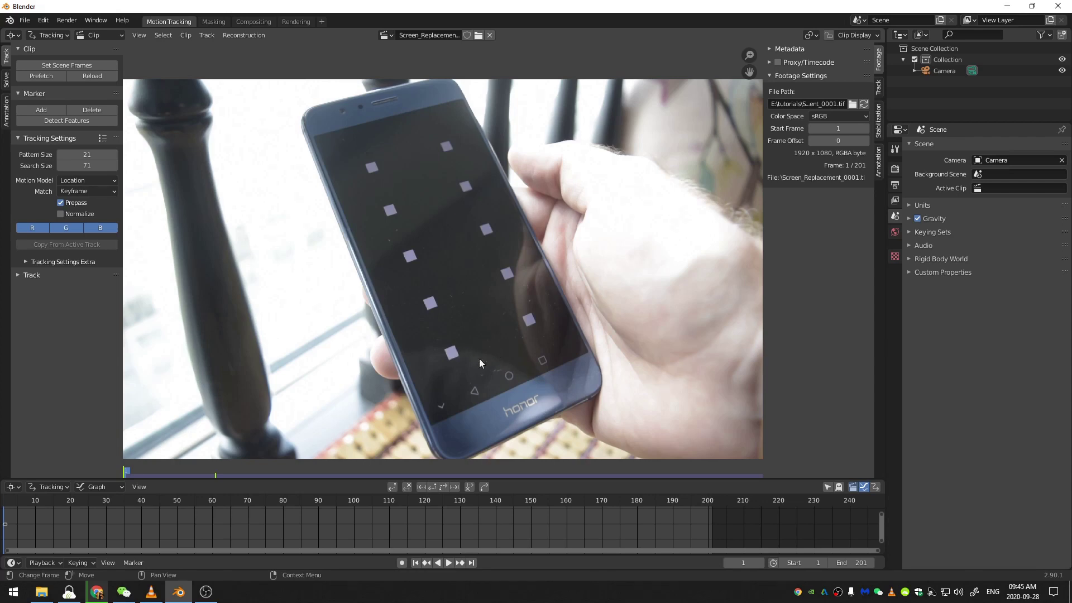
scroll(451, 371, up, 3)
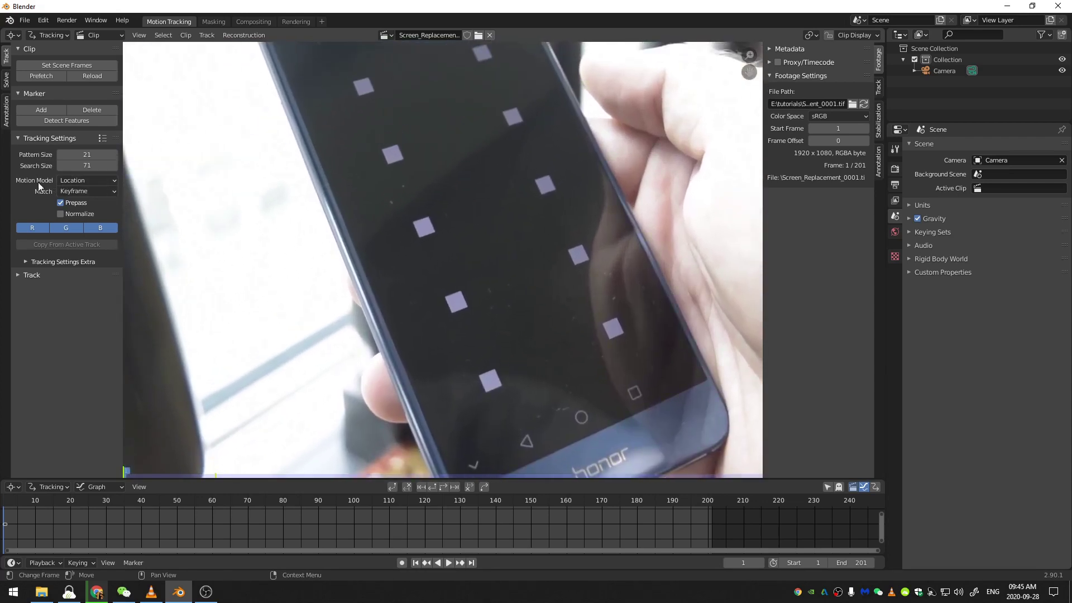
click(79, 182)
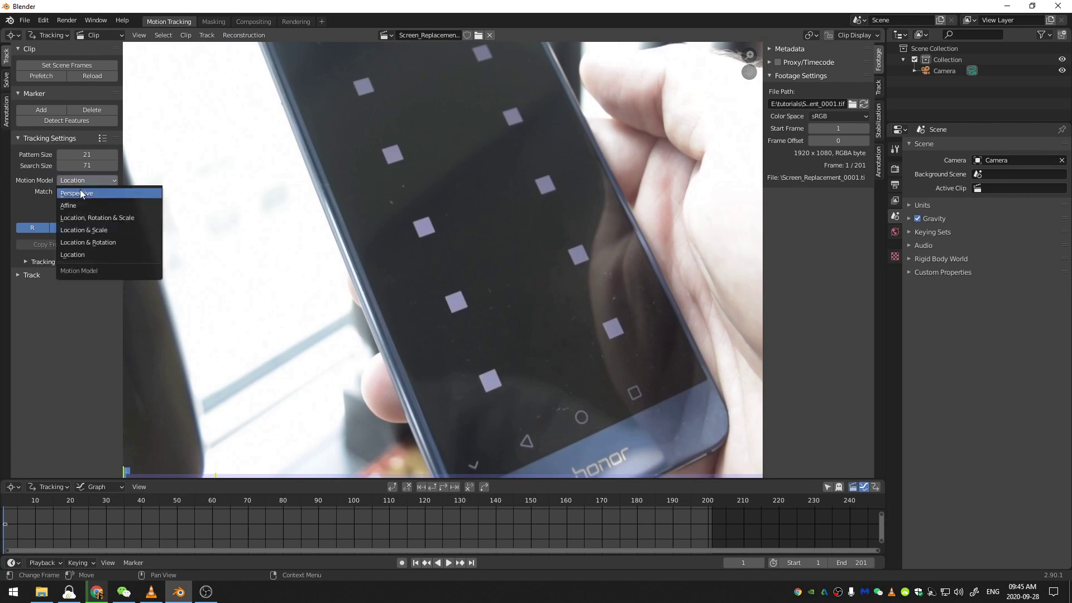
click(79, 190)
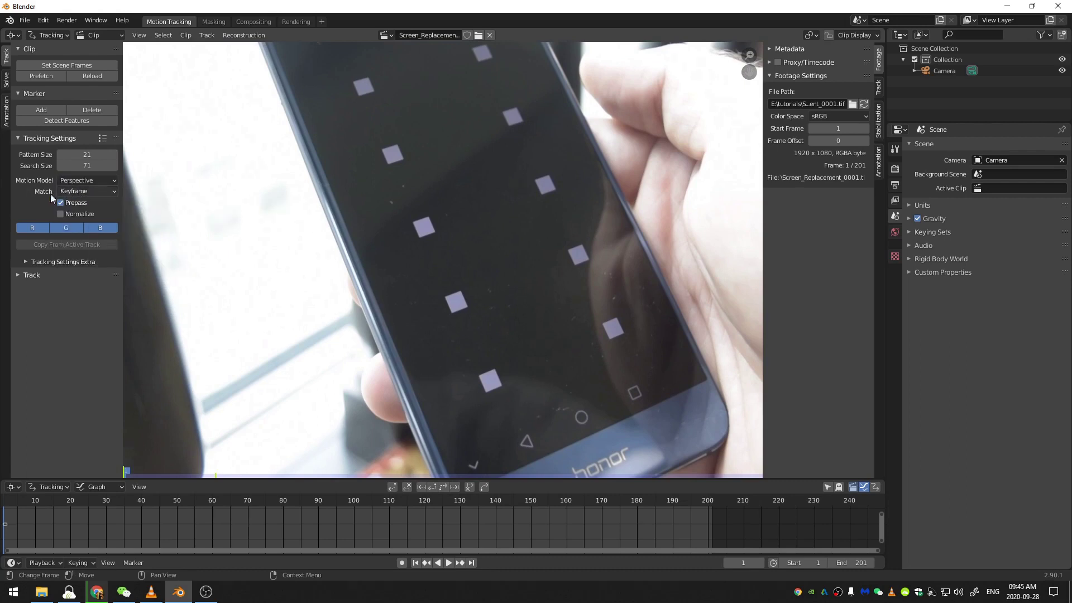
click(86, 191)
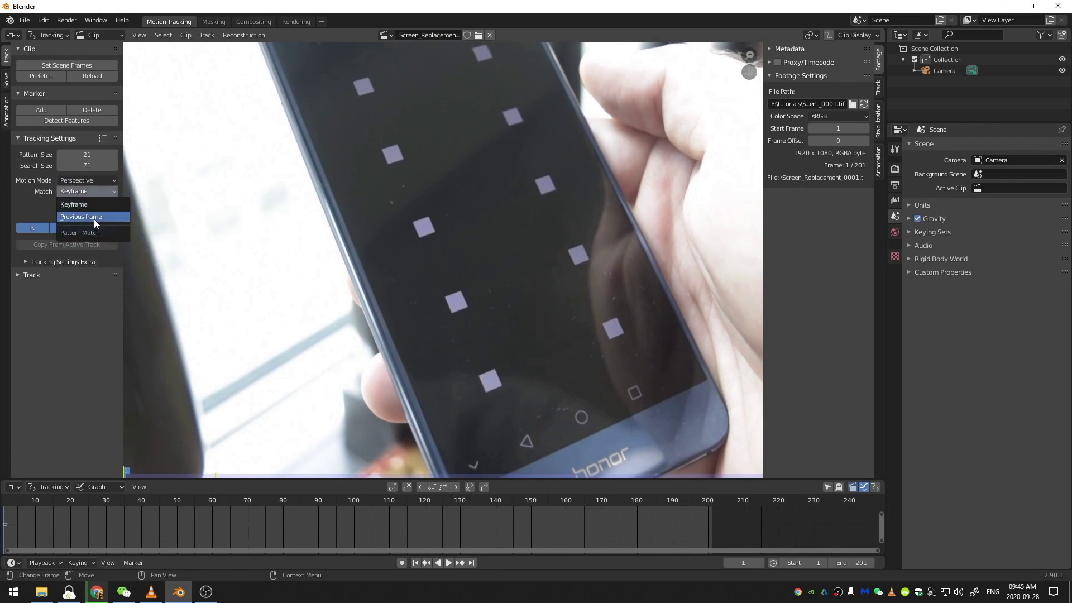
click(93, 219)
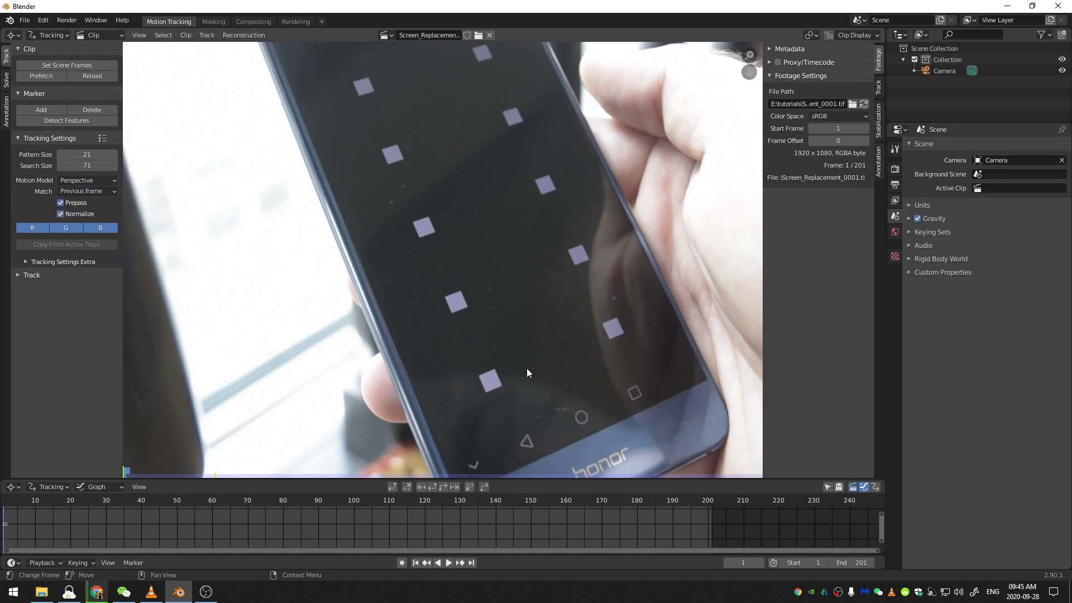
Add a tracking marker on each of the five squares in the phone screen's left column.
scroll(526, 373, up, 2)
middle_drag(533, 387, 406, 297)
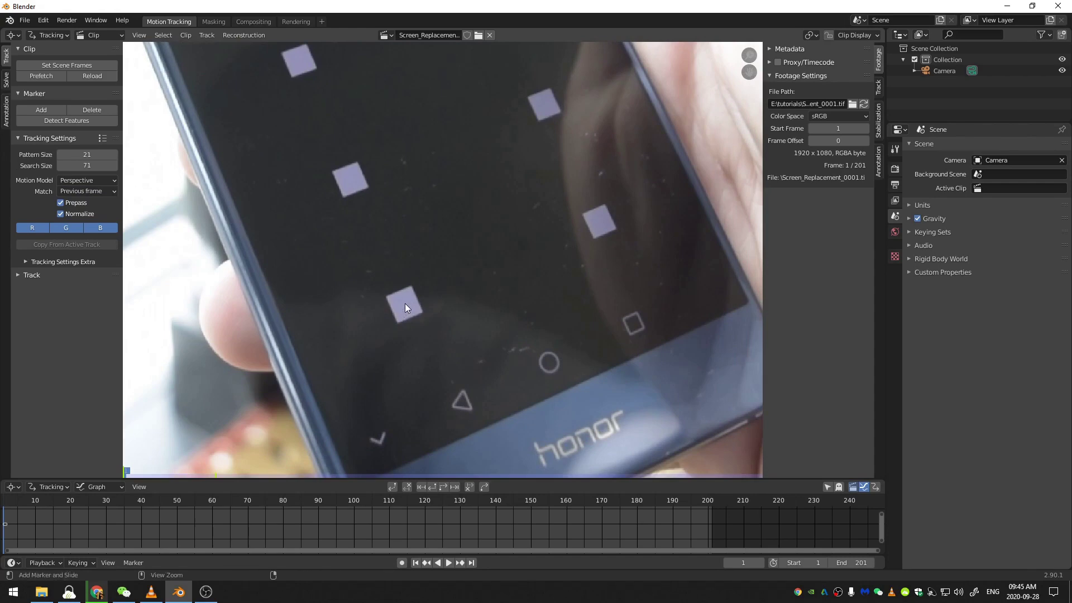
ctrl+click(405, 303)
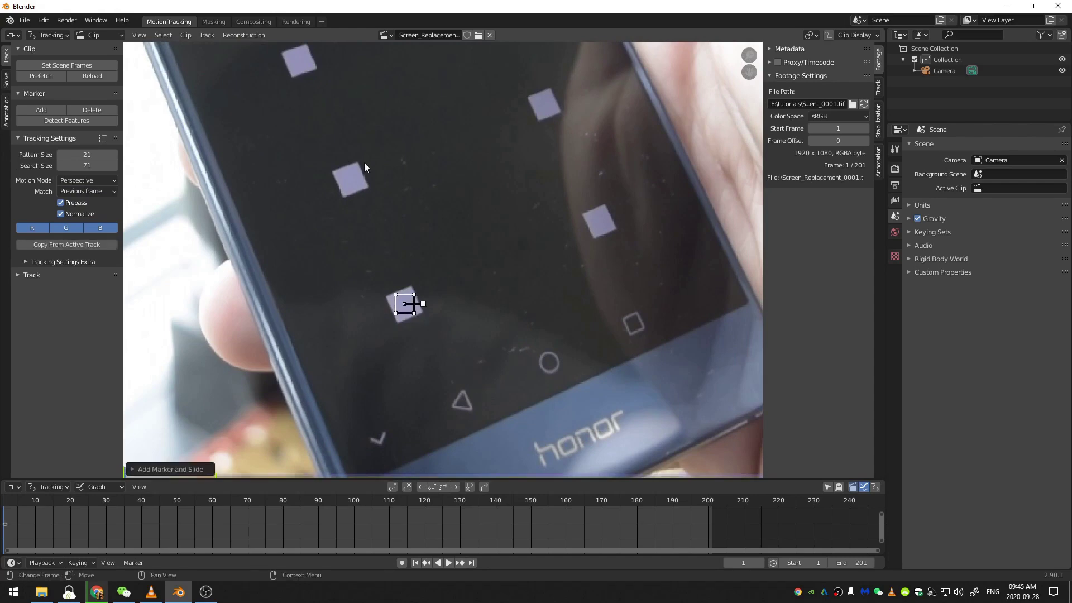
middle_drag(365, 163, 461, 336)
ctrl+click(450, 347)
ctrl+click(397, 227)
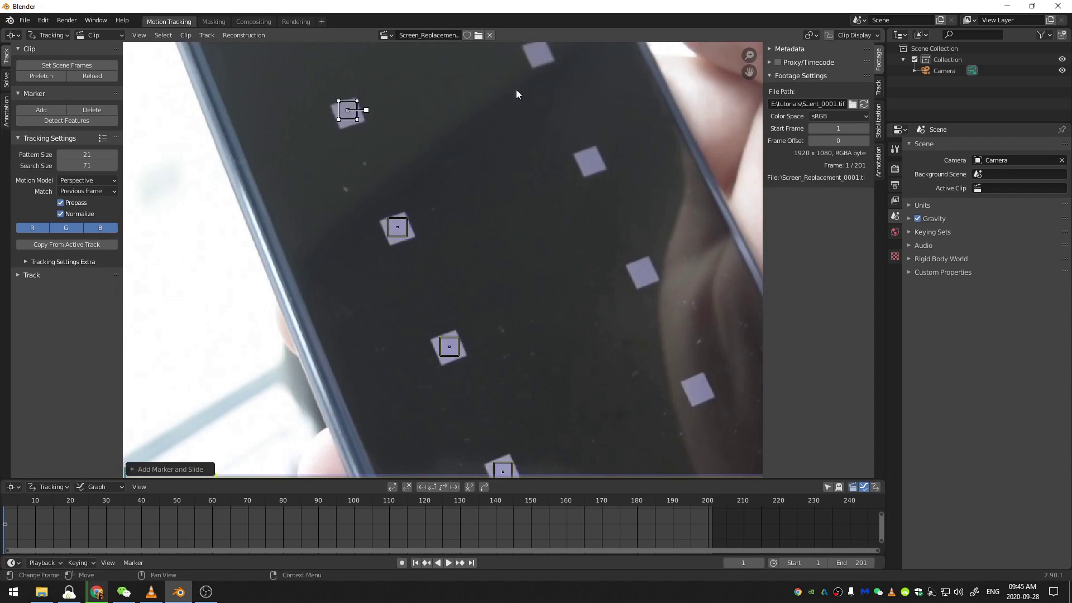
mouse_move(347, 109)
middle_down()
mouse_move(475, 163)
mouse_move(344, 256)
middle_up()
ctrl+click(341, 252)
Add a tracking marker on each of the five squares in the phone screen's right column.
ctrl+click(528, 200)
ctrl+click(578, 302)
ctrl+click(629, 409)
middle_drag(629, 409, 470, 209)
ctrl+click(522, 318)
ctrl+click(581, 438)
Fit the corners of the right column's lowest marker pattern to its square.
middle_drag(581, 438, 482, 227)
middle_drag(397, 287, 507, 306)
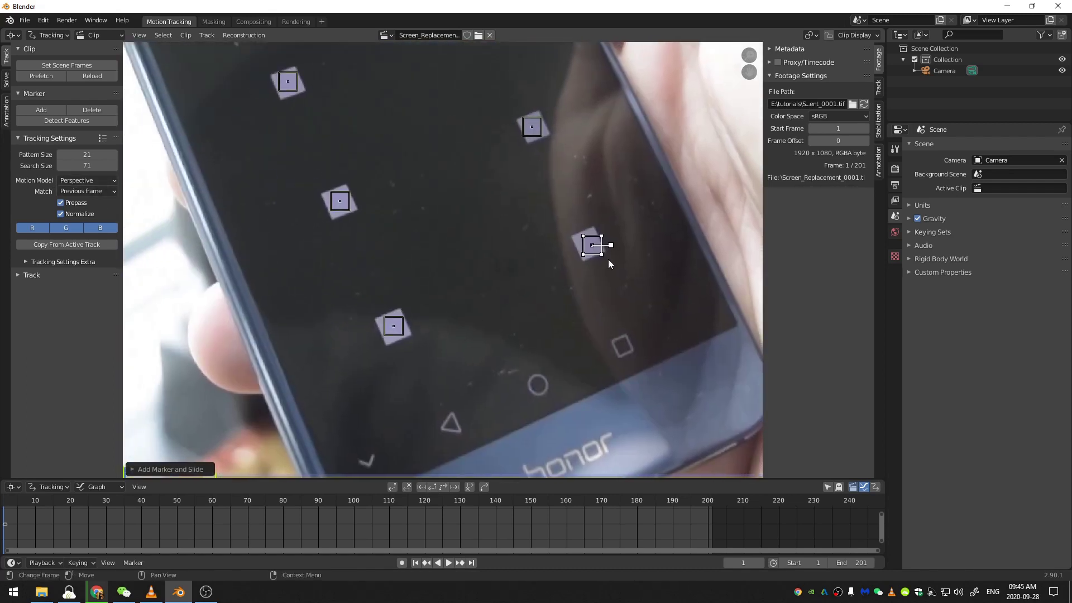
middle_drag(622, 248, 537, 303)
scroll(538, 303, up, 3)
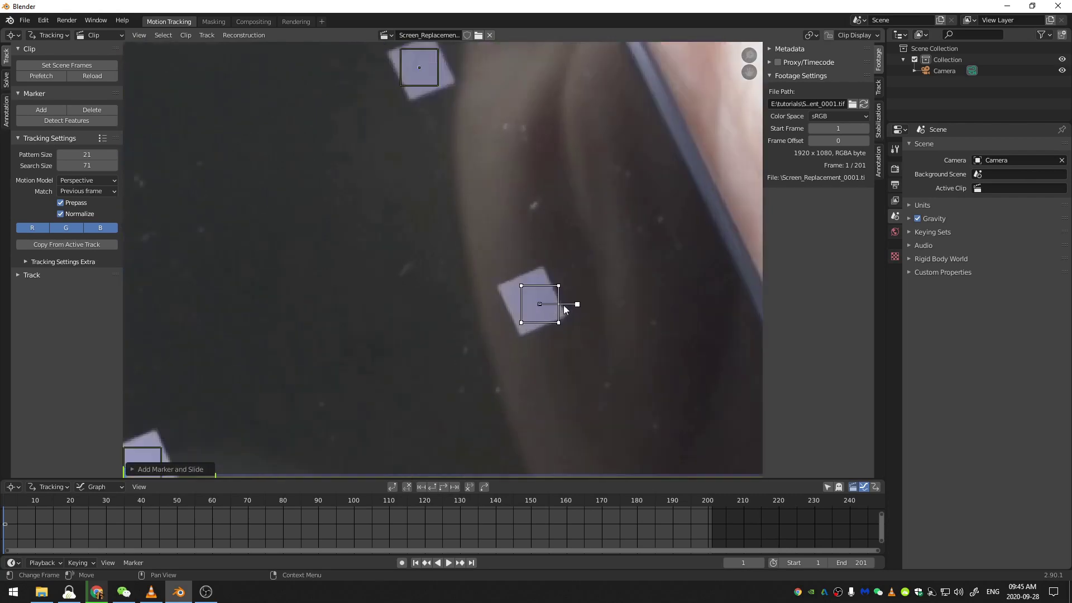
mouse_move(559, 286)
mouse_down()
mouse_move(542, 267)
mouse_move(499, 287)
mouse_up()
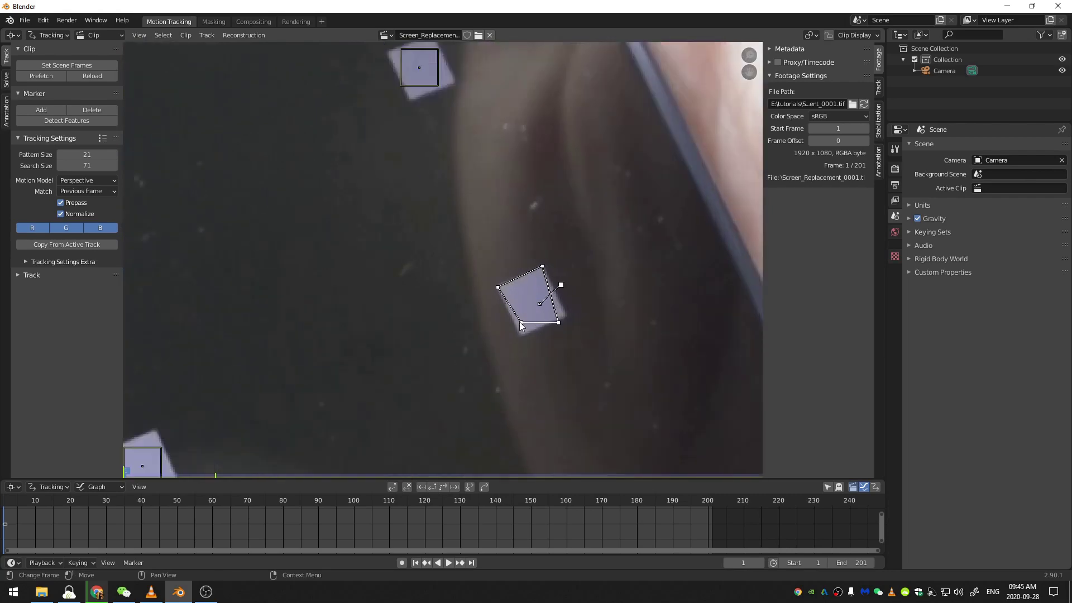
drag(521, 322, 520, 334)
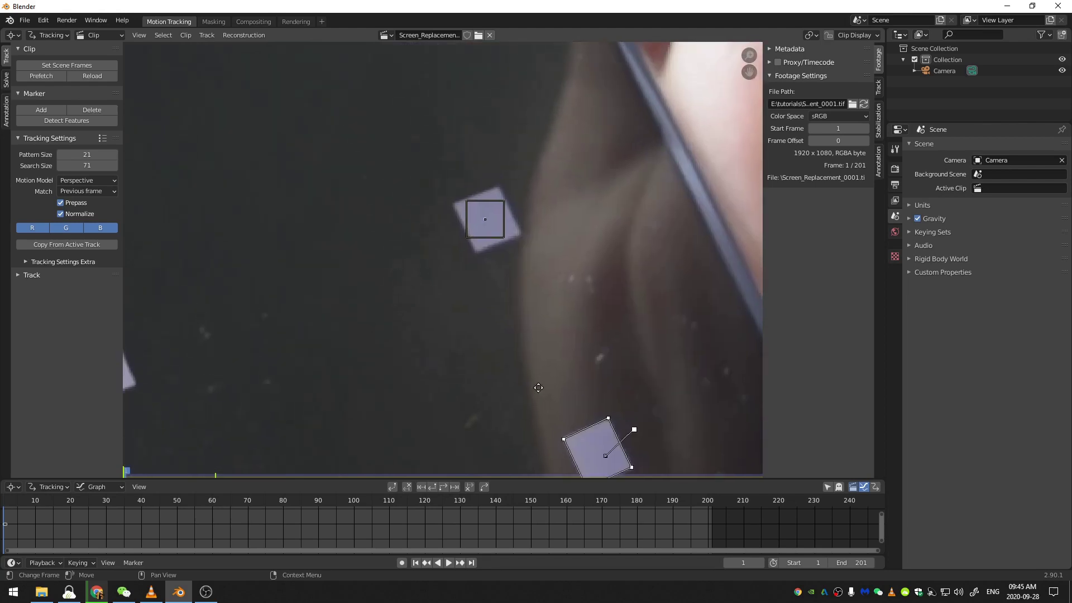
middle_drag(539, 386, 541, 392)
Fit the pattern corners of the right column's three middle markers to their squares.
click(502, 239)
mouse_move(505, 243)
mouse_down()
mouse_move(523, 238)
mouse_move(473, 246)
mouse_move(479, 259)
mouse_up()
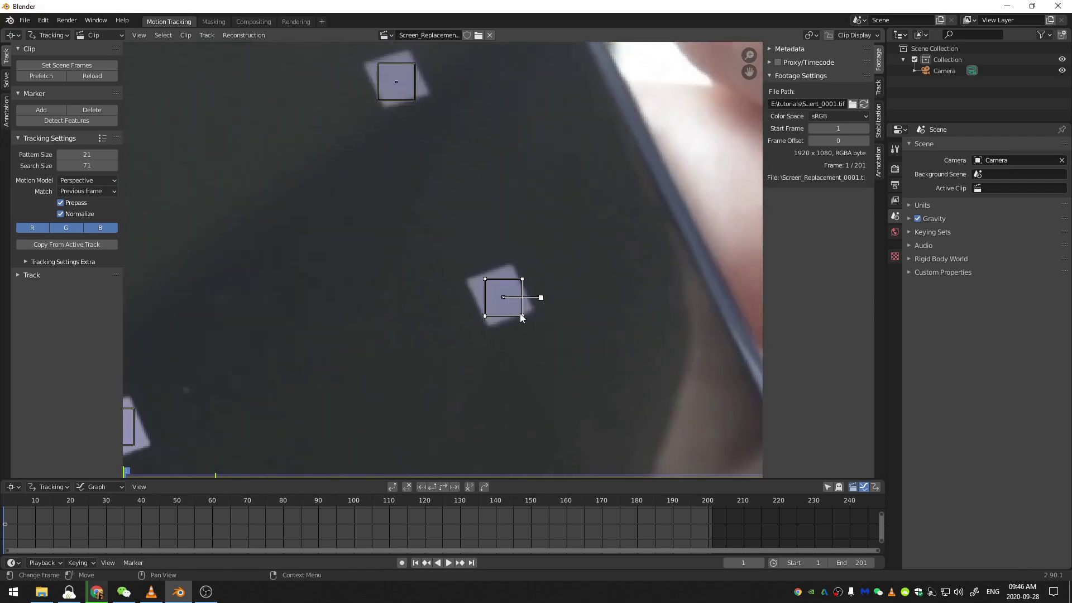
mouse_move(522, 316)
mouse_down()
mouse_move(533, 310)
mouse_move(488, 325)
mouse_up()
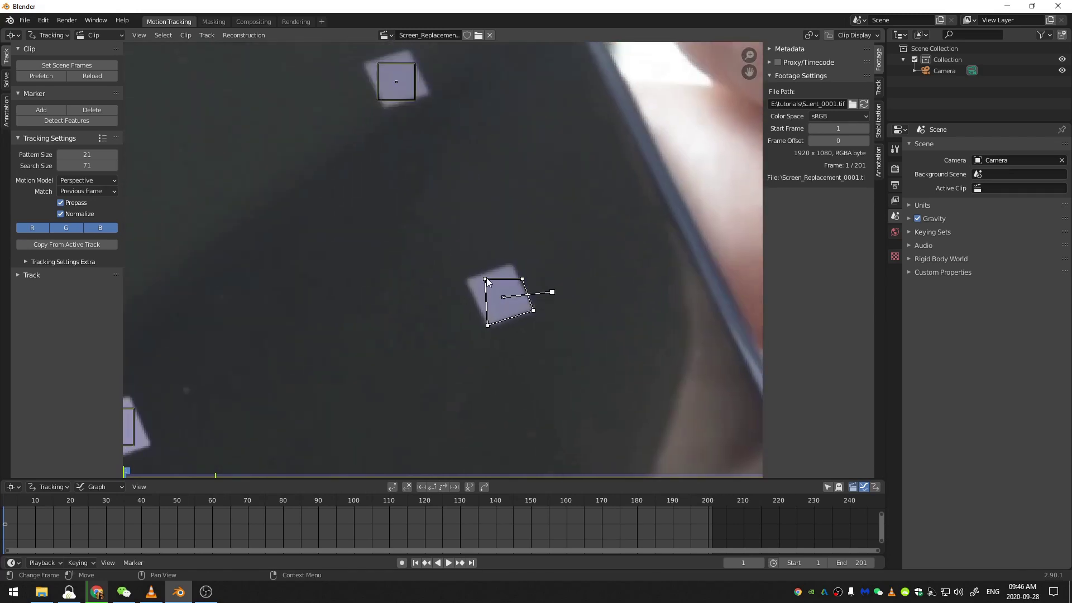
mouse_move(488, 281)
mouse_down()
mouse_move(474, 281)
mouse_move(540, 278)
mouse_up()
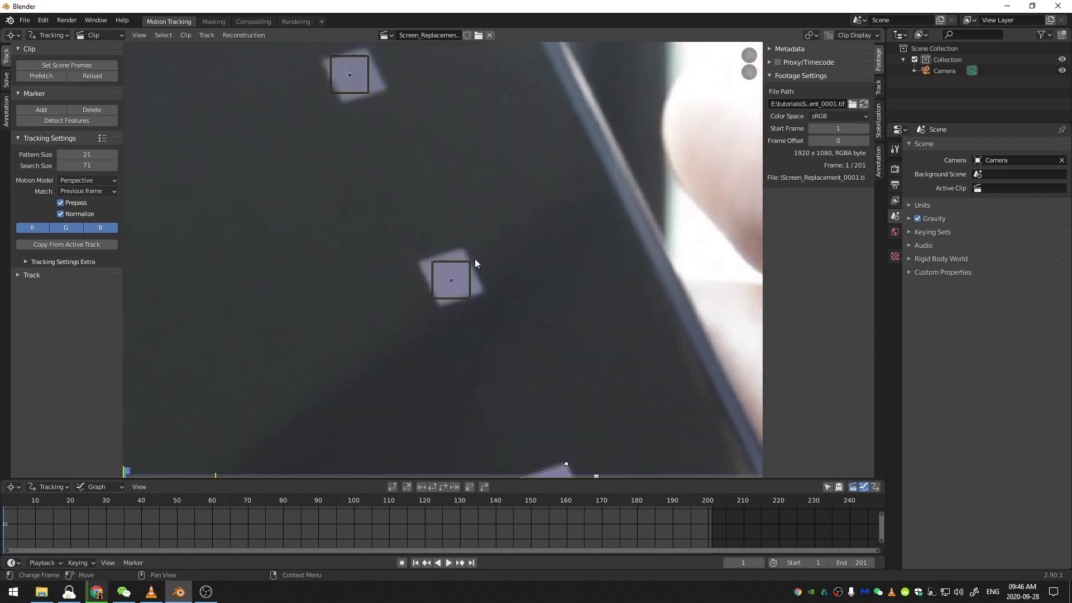
click(468, 261)
drag(469, 261, 463, 256)
mouse_move(469, 298)
mouse_down()
mouse_move(482, 289)
mouse_move(440, 305)
mouse_up()
drag(434, 261, 422, 260)
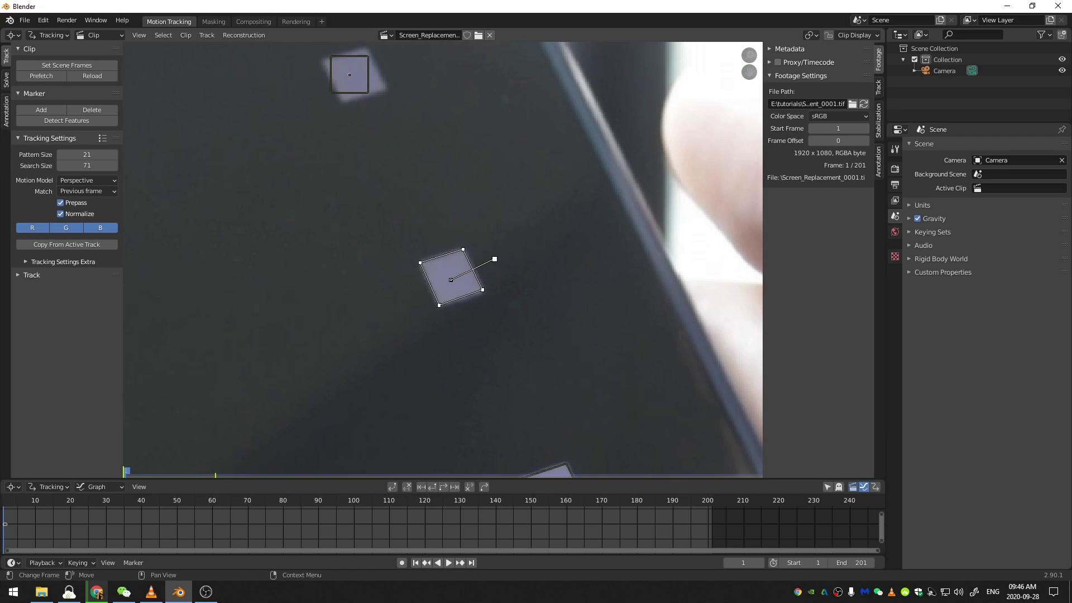
Select the right column's topmost marker and fit its pattern corners to the square.
scroll(441, 262, down, 6)
middle_drag(486, 350, 472, 252)
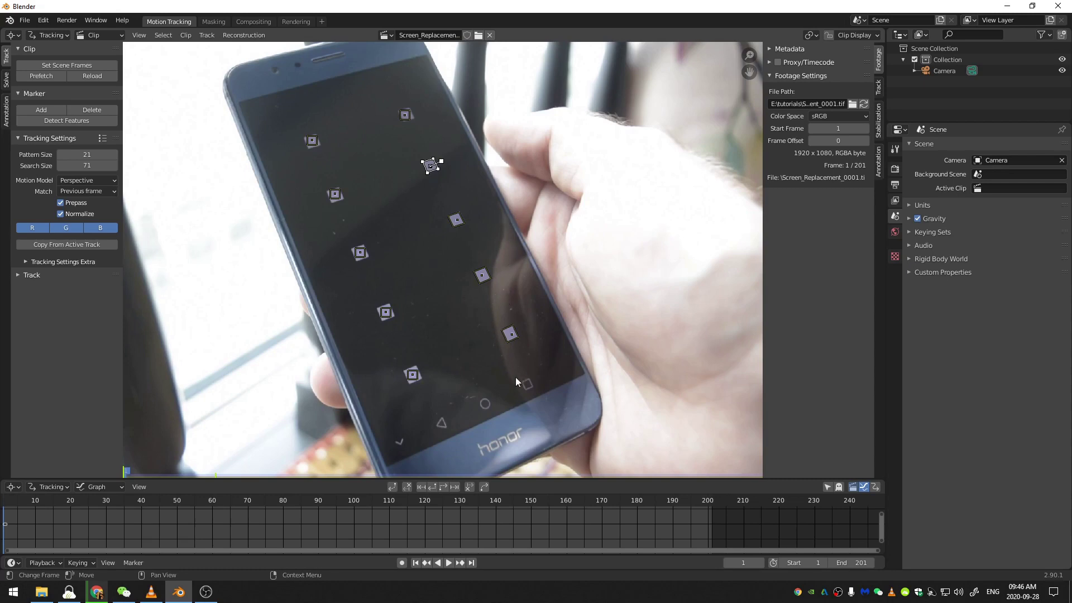
scroll(428, 197, up, 3)
middle_drag(376, 103, 460, 344)
middle_drag(427, 207, 460, 296)
scroll(461, 296, up, 3)
click(527, 340)
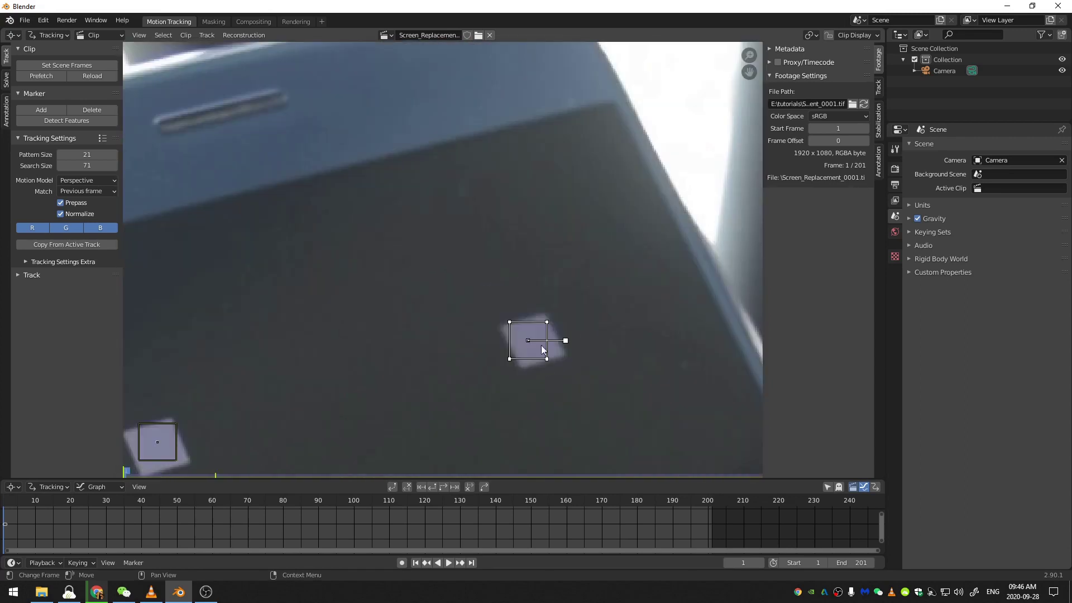
drag(548, 360, 564, 355)
drag(509, 359, 523, 368)
drag(508, 321, 501, 328)
Fit the pattern corners of the left column's upper three markers to their squares.
middle_drag(224, 424, 470, 305)
click(408, 330)
drag(423, 341, 437, 343)
middle_drag(447, 424, 439, 170)
click(484, 299)
drag(500, 303, 514, 305)
middle_drag(547, 447, 479, 210)
drag(530, 300, 497, 317)
drag(530, 263, 526, 253)
Fit the pattern corners of the left column's lower two markers to their squares.
middle_drag(558, 447, 454, 188)
drag(529, 280, 546, 278)
middle_drag(529, 372, 398, 53)
drag(504, 203, 522, 202)
drag(467, 203, 470, 223)
scroll(502, 223, down, 8)
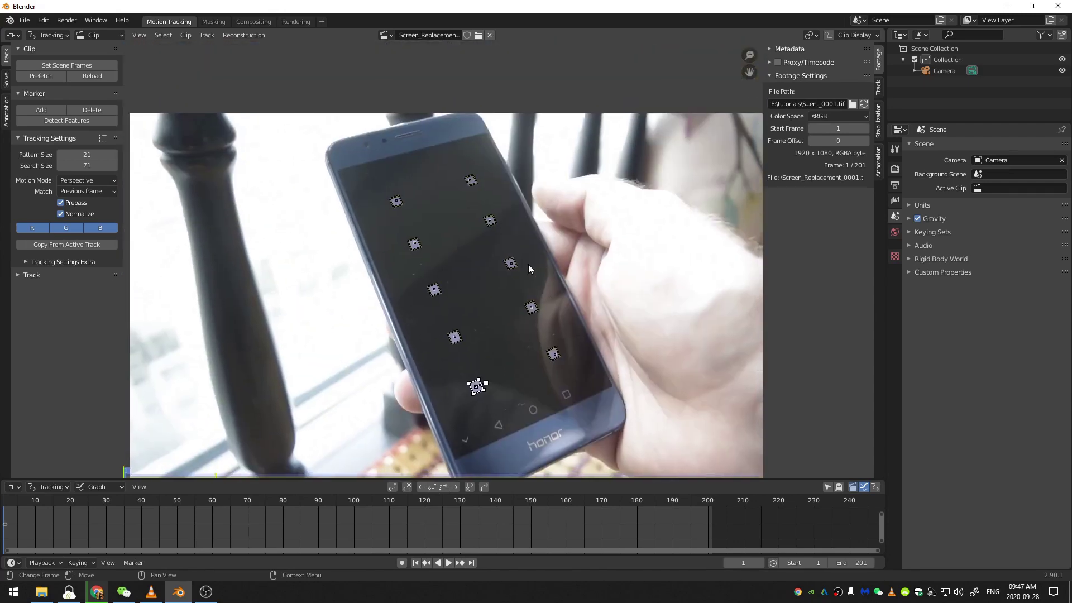
Select all ten markers and track them forwards through the clip.
key(a)
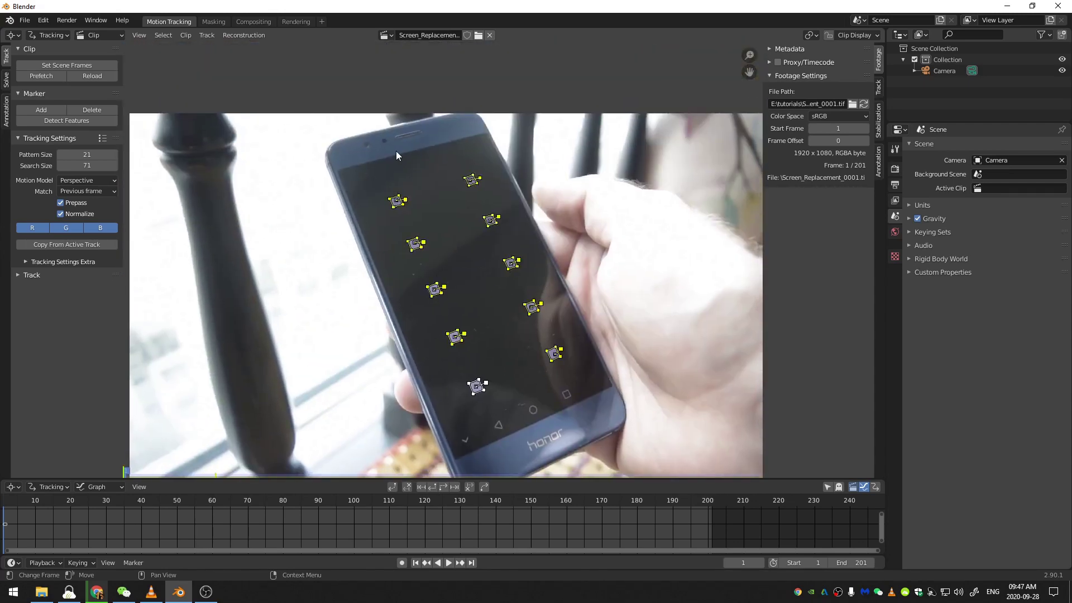
click(21, 276)
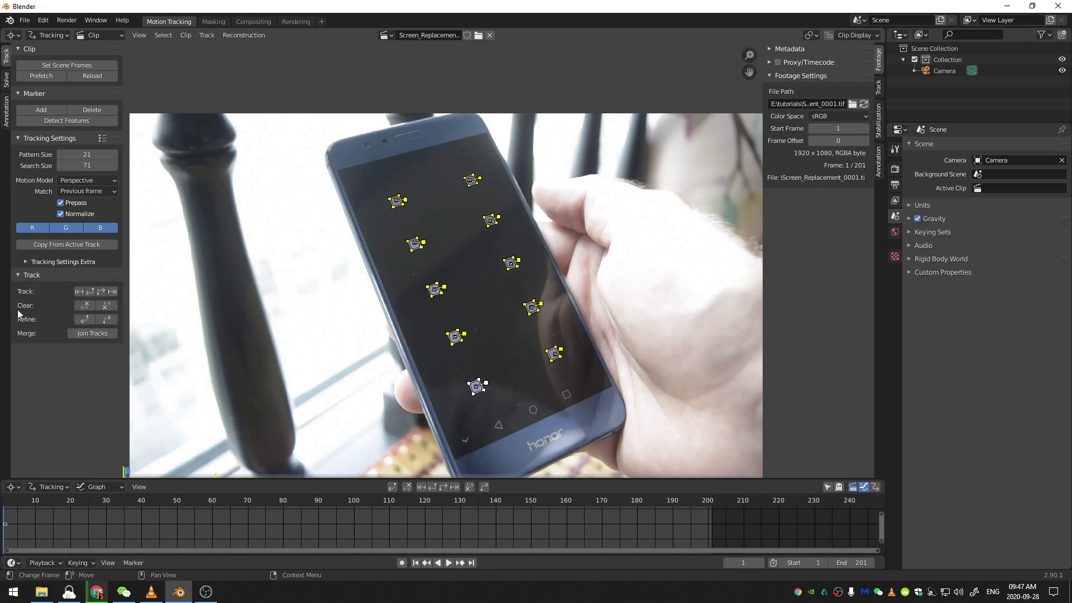
click(100, 293)
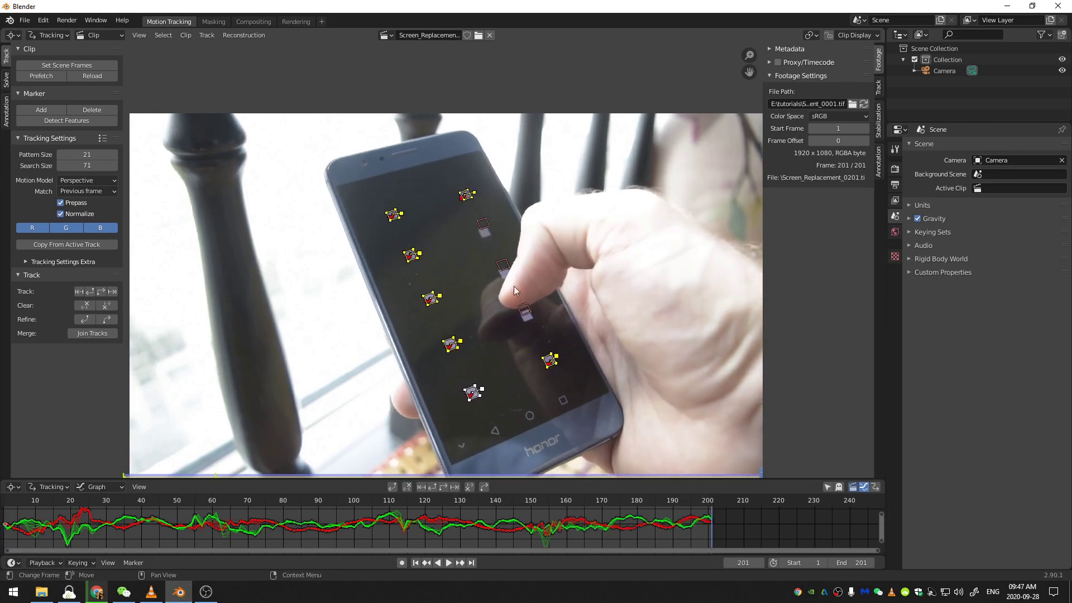
Select the right column's second marker from the top and go to frame 11.
click(483, 225)
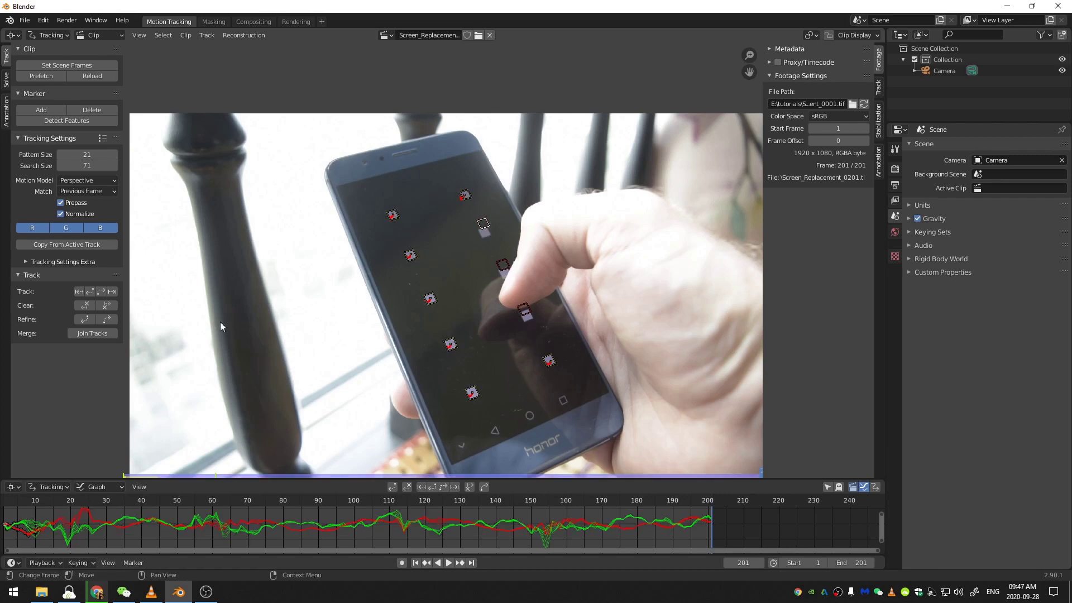
scroll(525, 375, up, 1)
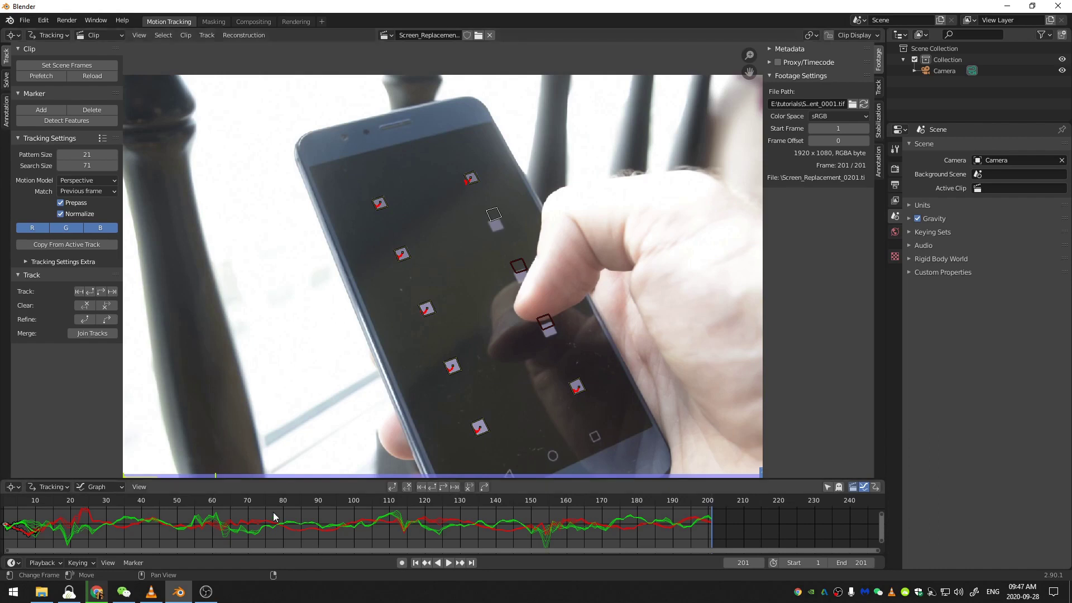
key(shift+Left)
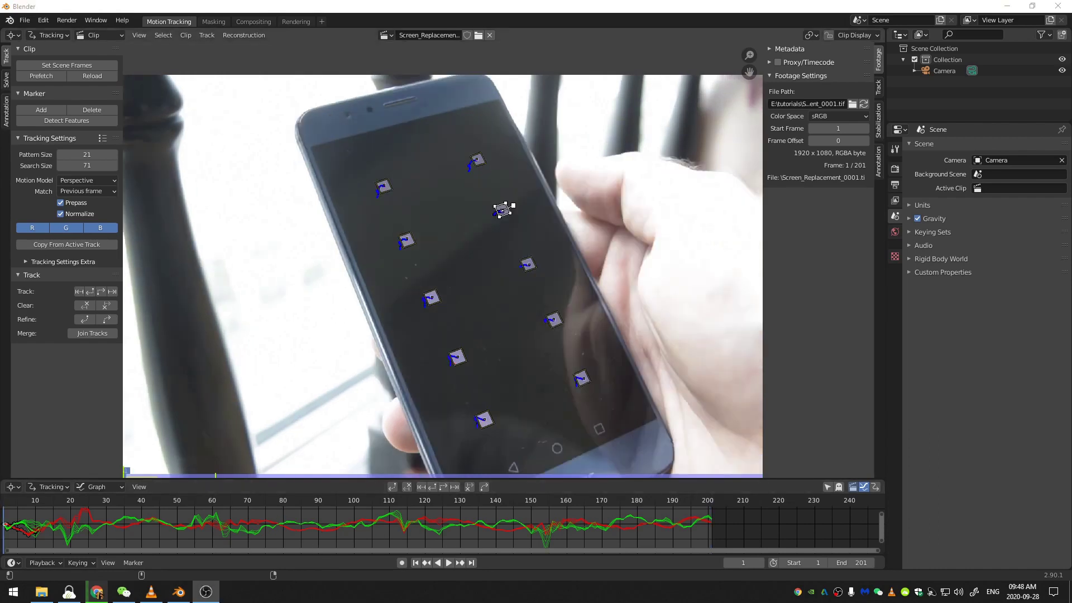
middle_drag(140, 535, 195, 532)
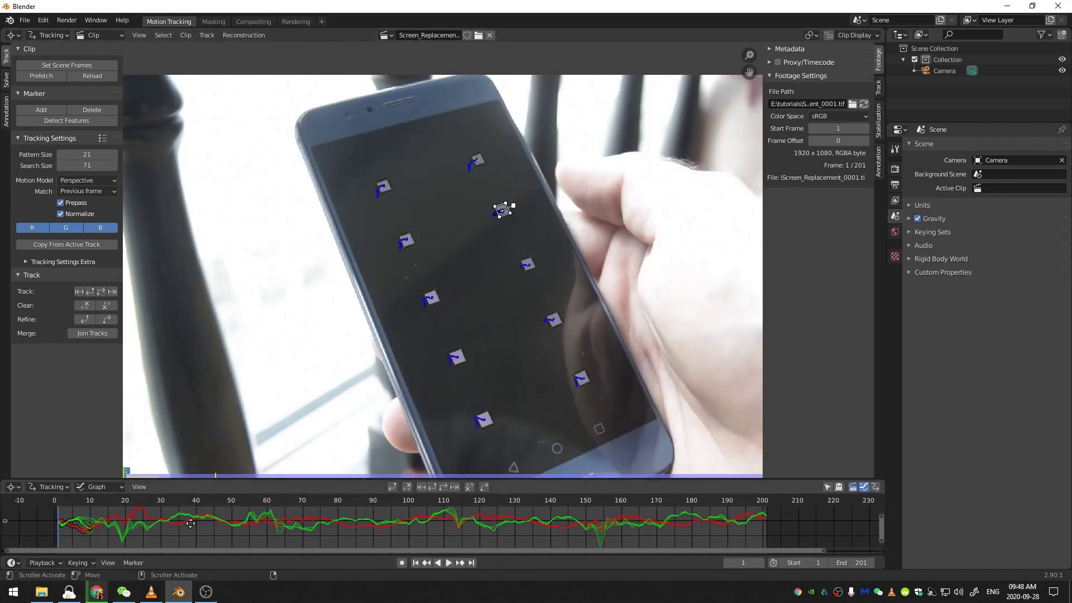
mouse_move(65, 498)
mouse_down()
mouse_move(105, 505)
mouse_move(95, 505)
mouse_up()
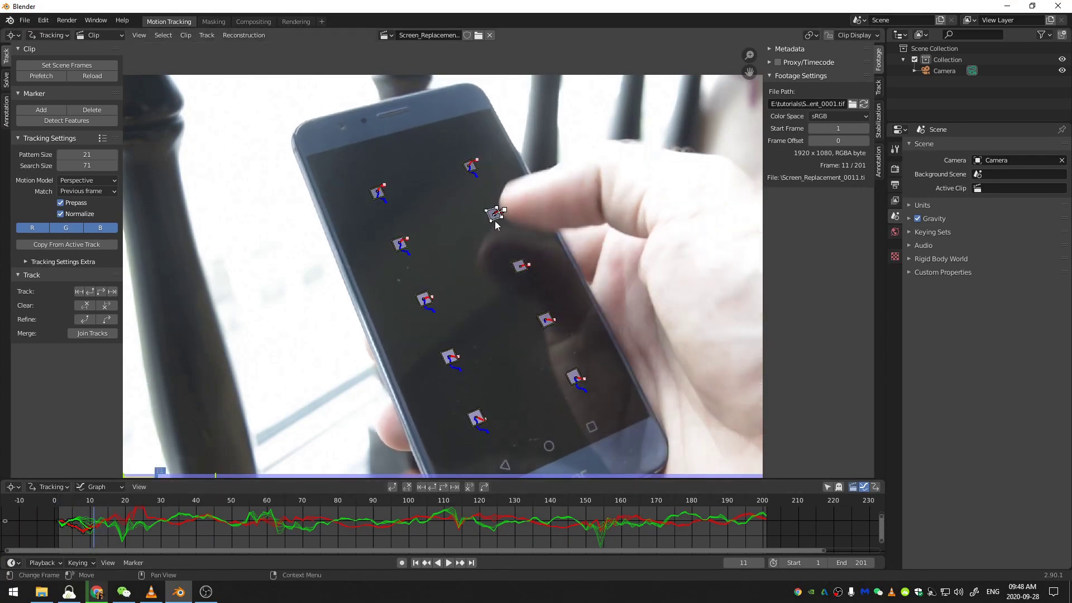
Reposition the right column's second marker on its square at frames 12 and 13, and track it forwards from frame 13.
scroll(491, 219, up, 5)
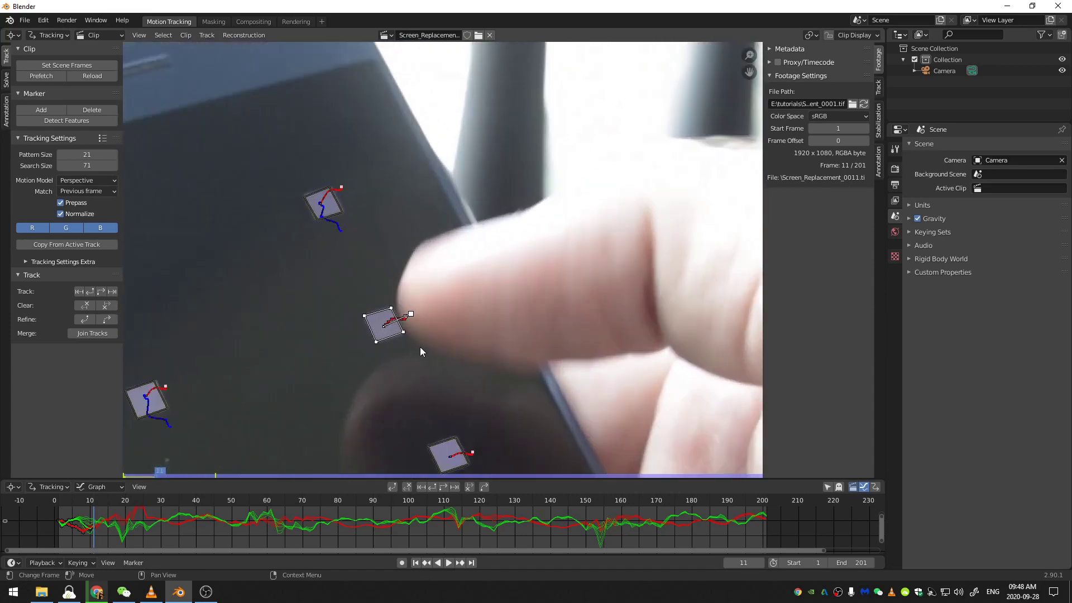
key(Right)
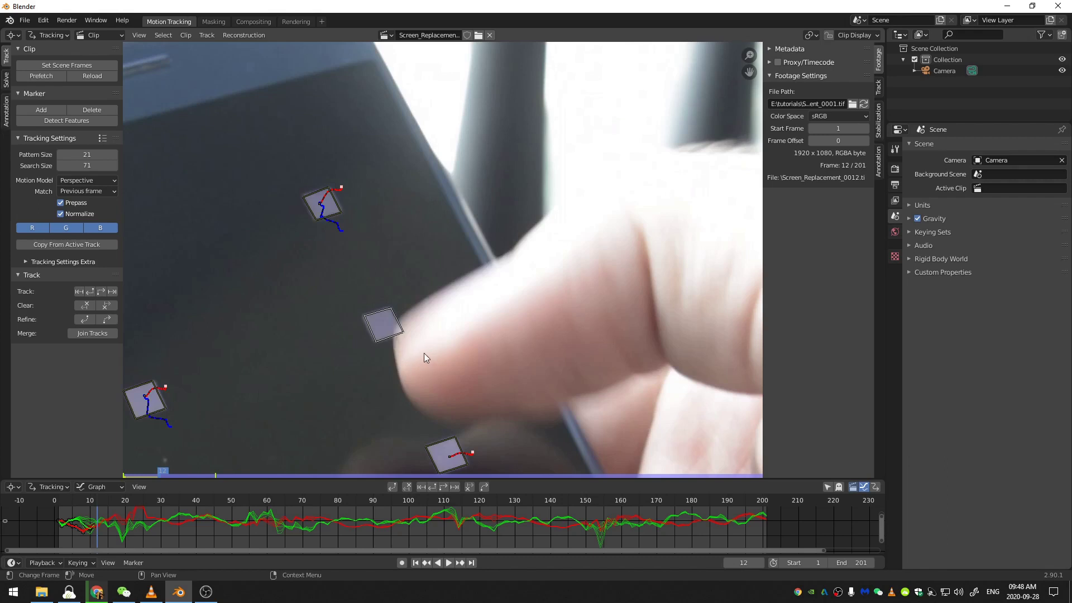
key(g)
click(423, 353)
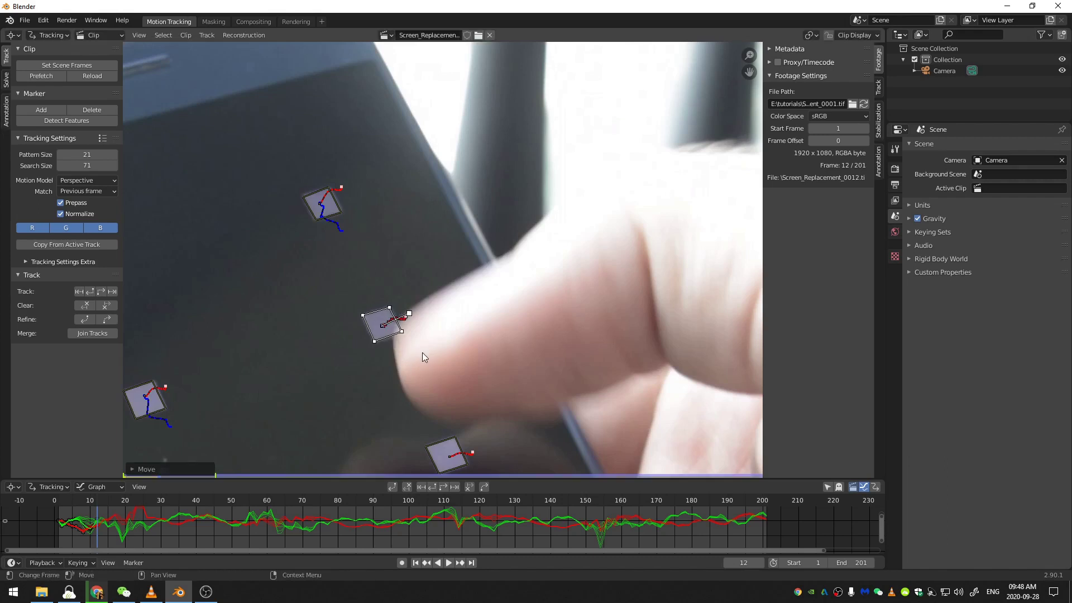
key(Right)
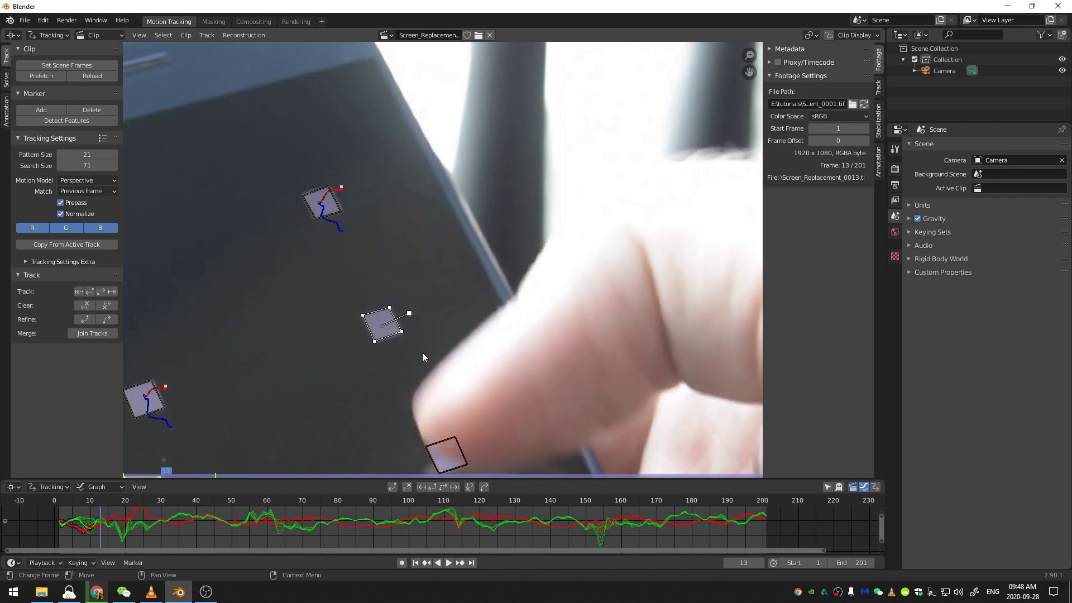
key(g)
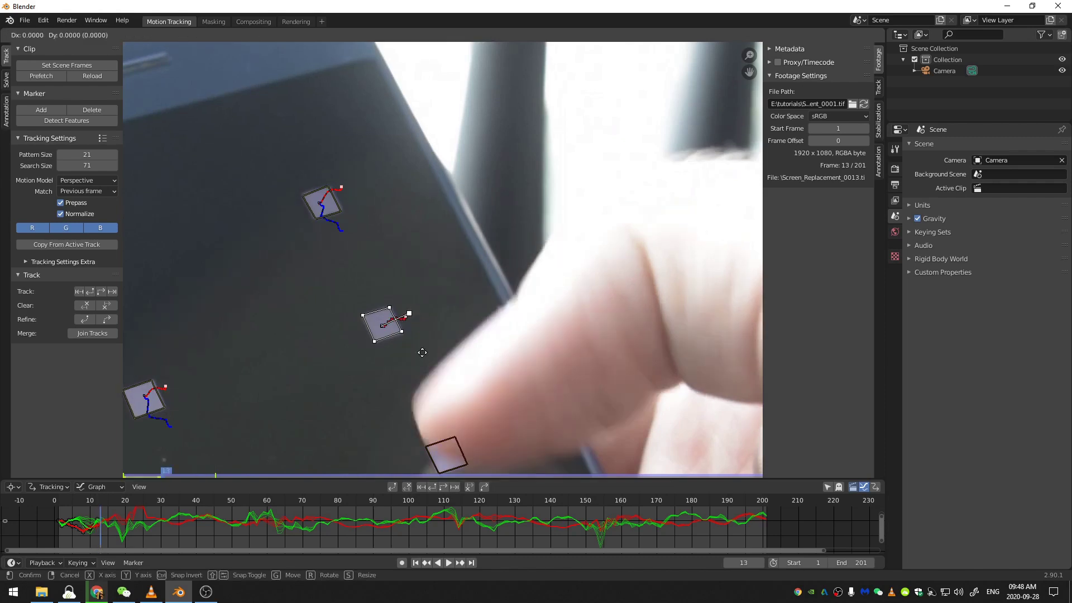
click(422, 353)
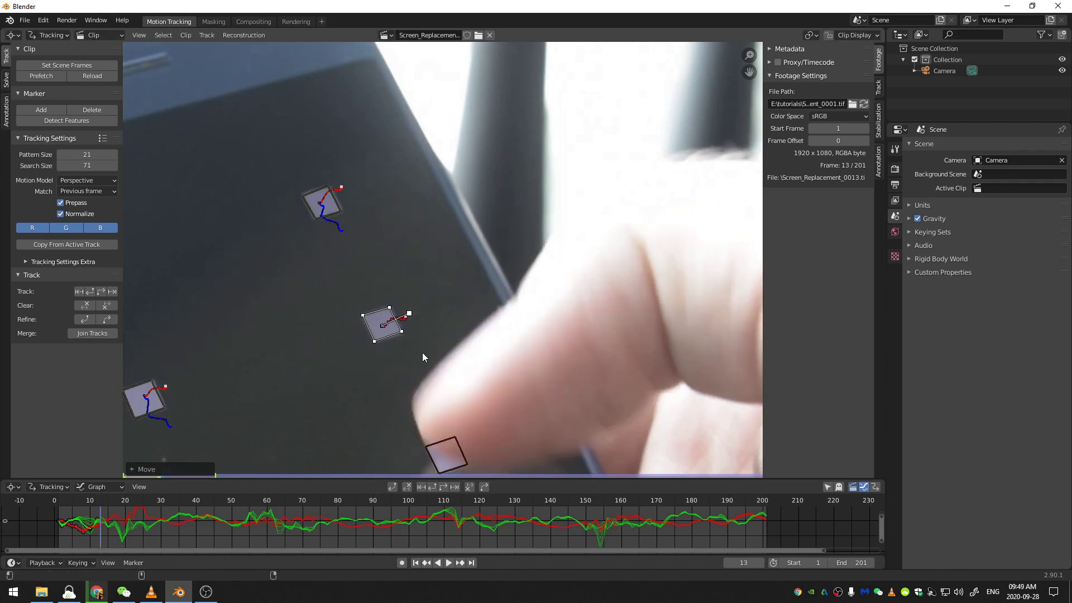
key(ctrl+t)
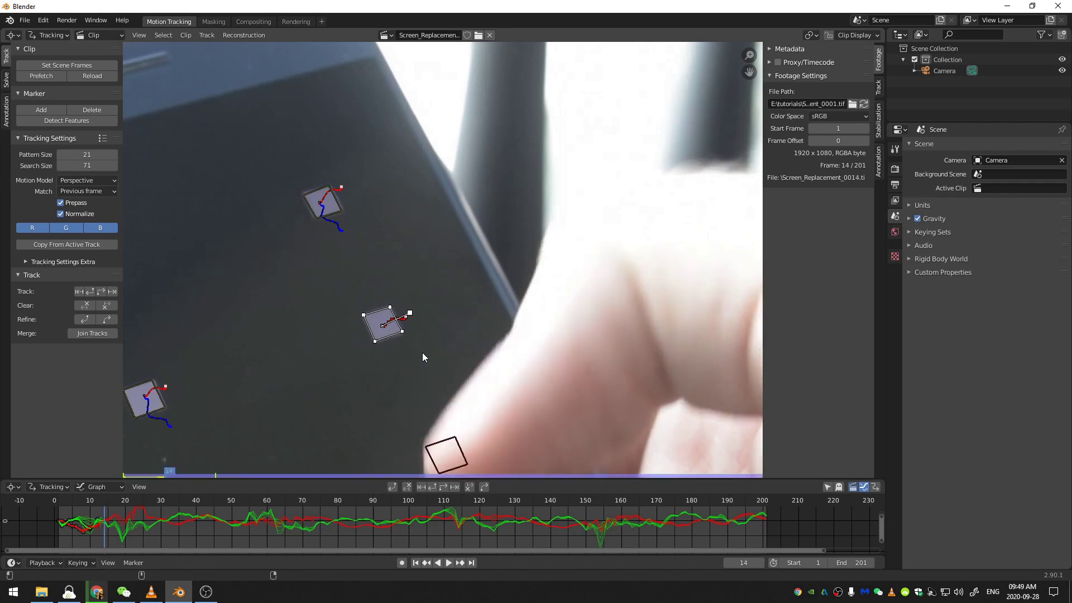
Realign the right column's second marker with its partly covered square at frame 23 and track it forwards.
key(Left)
key(Left)
key(Right)
key(Right)
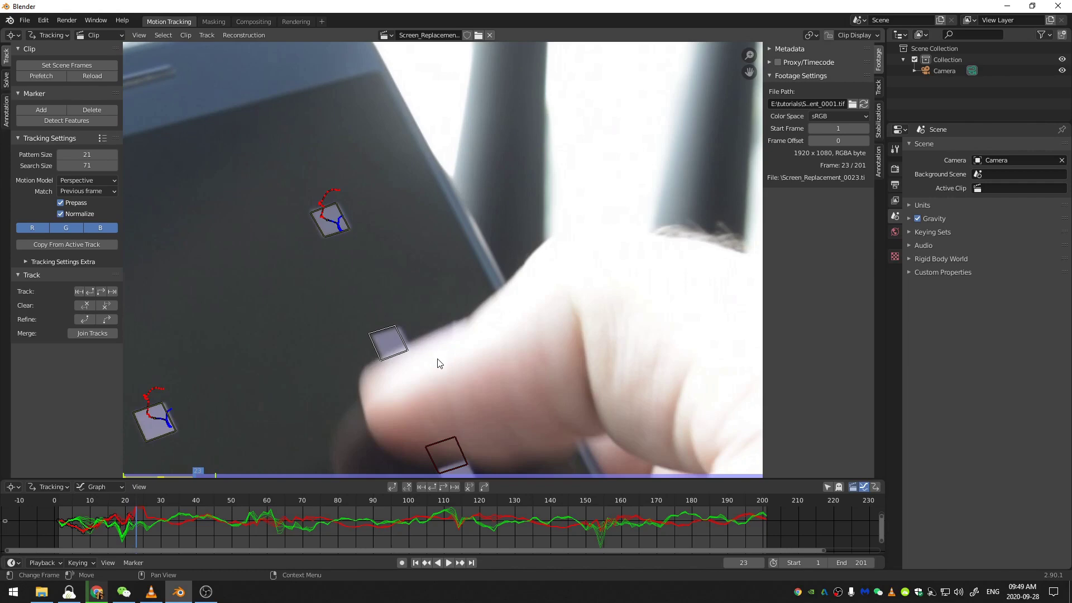
key(g)
click(443, 361)
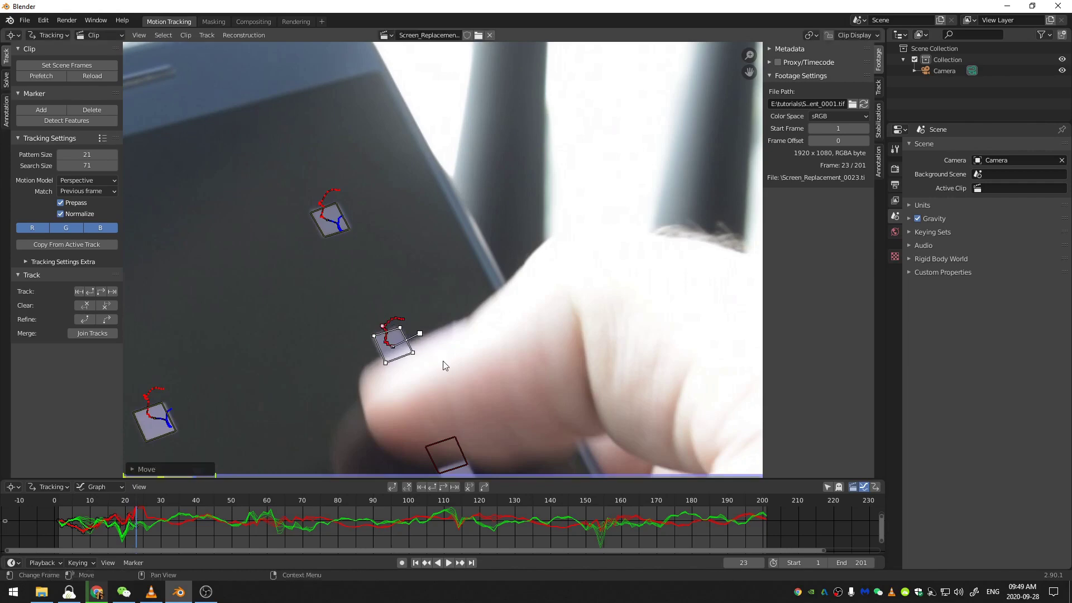
key(ctrl+t)
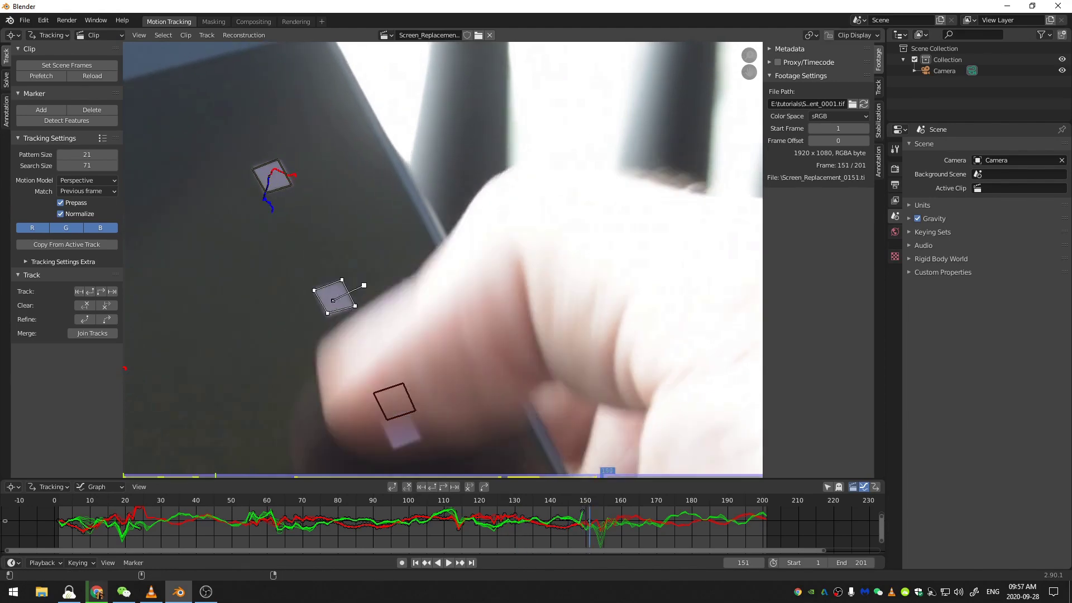
Realign the right column's second marker with its square at frame 151 and track it forwards.
key(g)
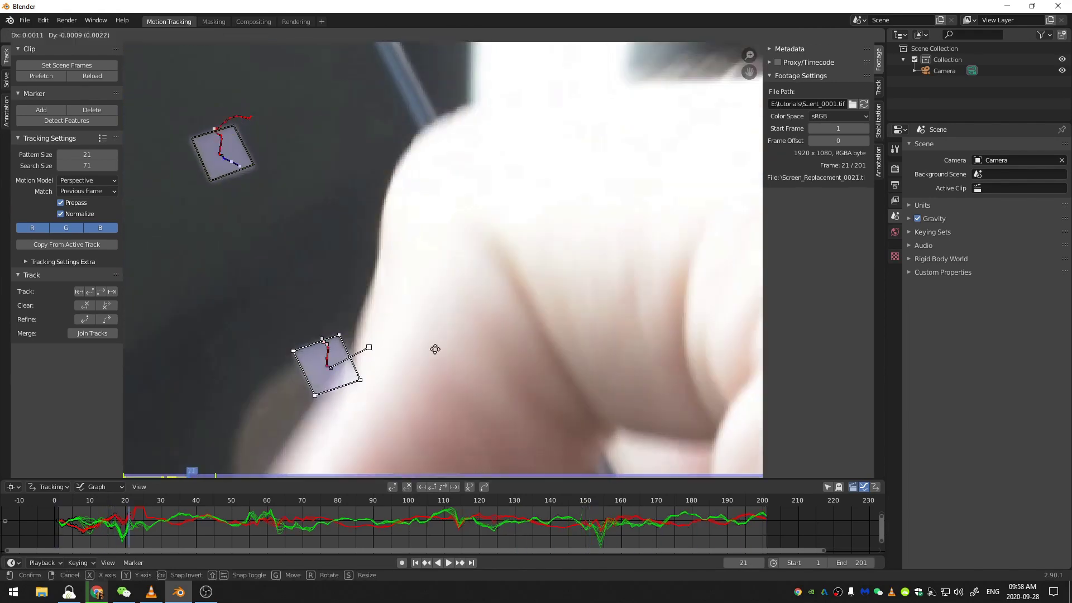
click(436, 350)
key(ctrl+t)
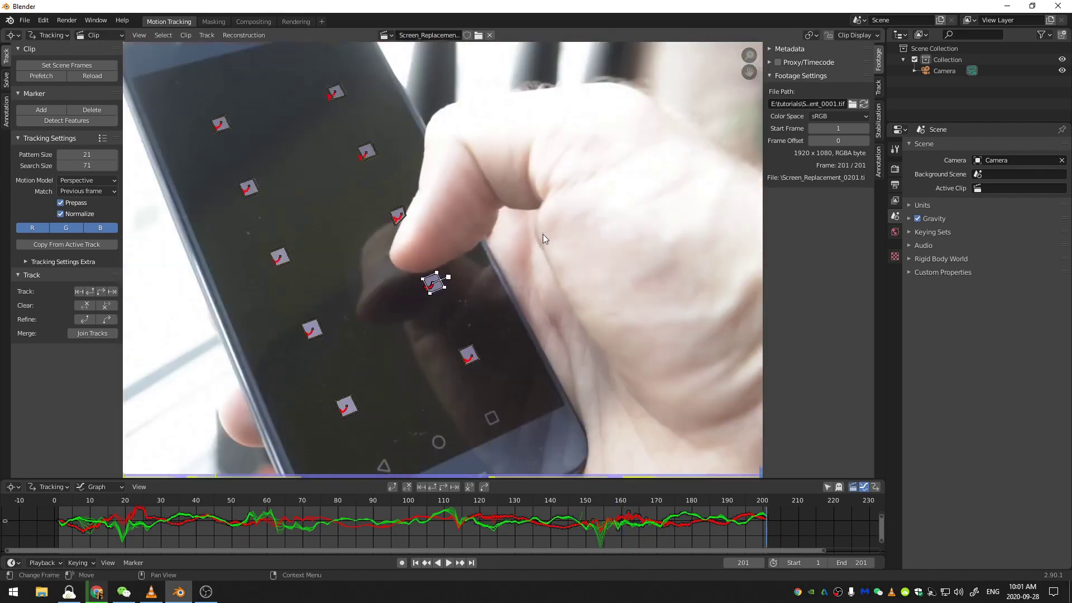
Return to the first frame and switch the clip editor to Mask mode.
middle_drag(365, 241, 440, 305)
middle_drag(492, 247, 503, 282)
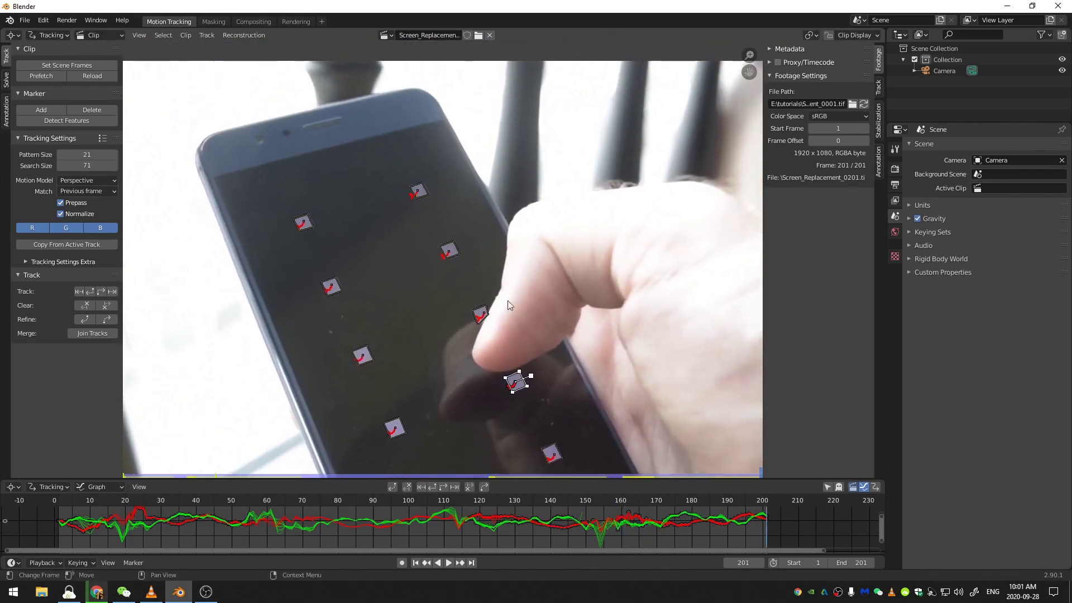
middle_drag(551, 409, 535, 331)
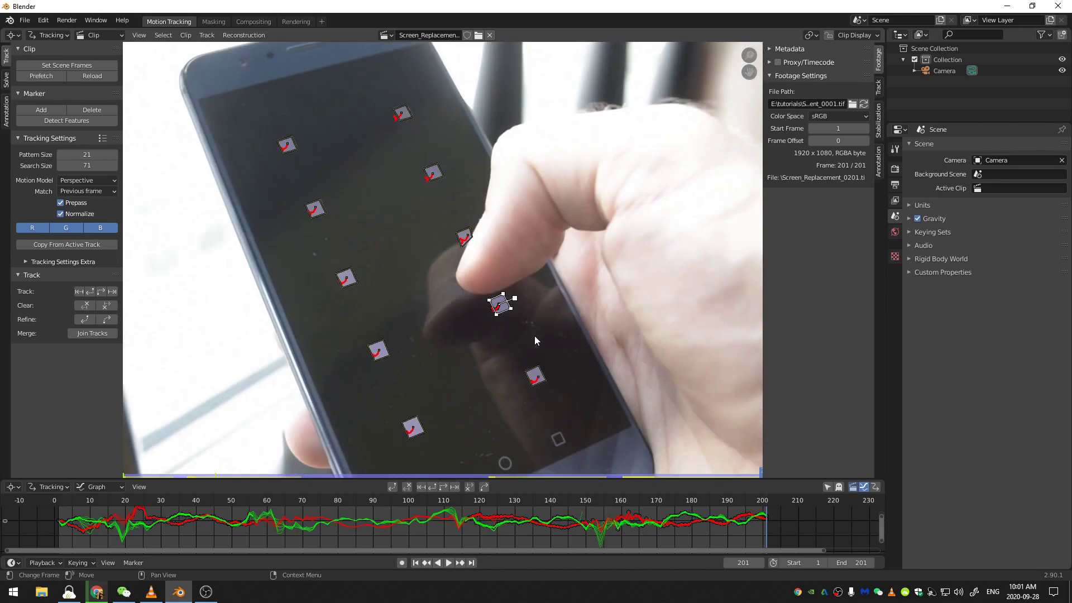
click(415, 562)
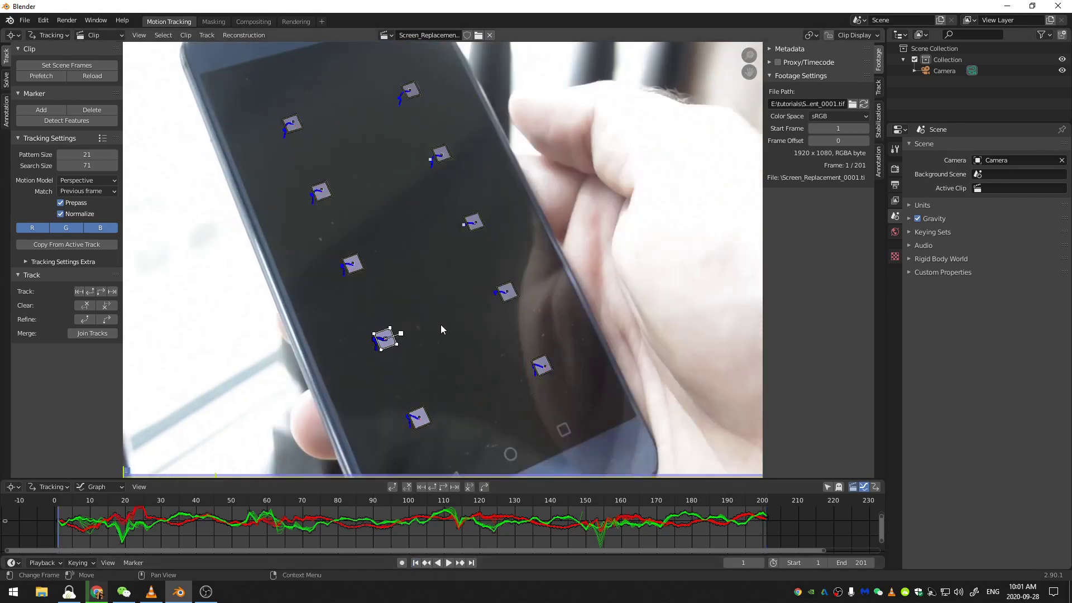
click(48, 36)
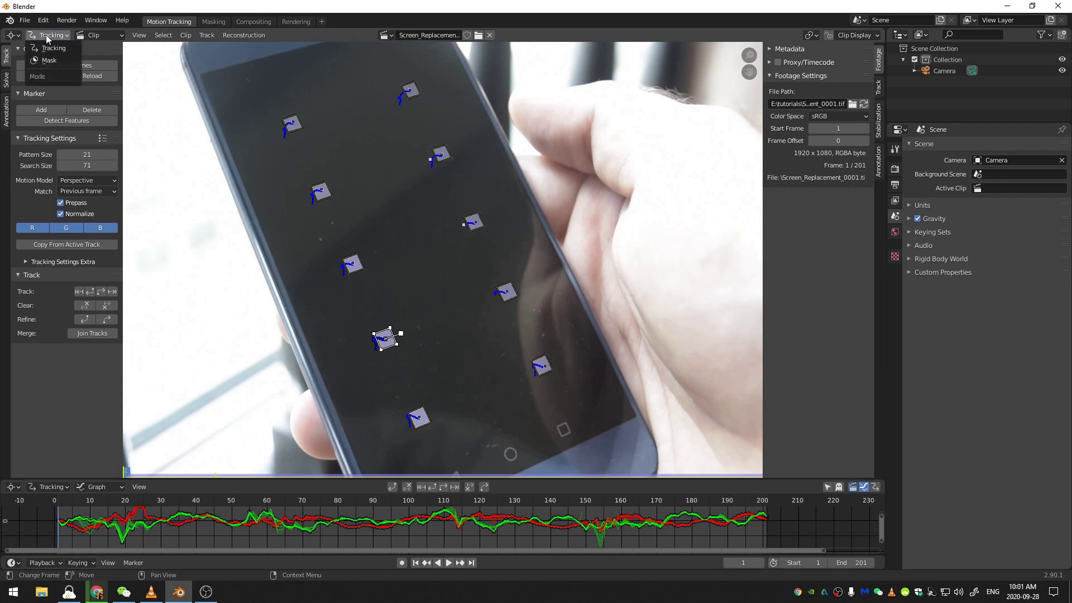
click(42, 61)
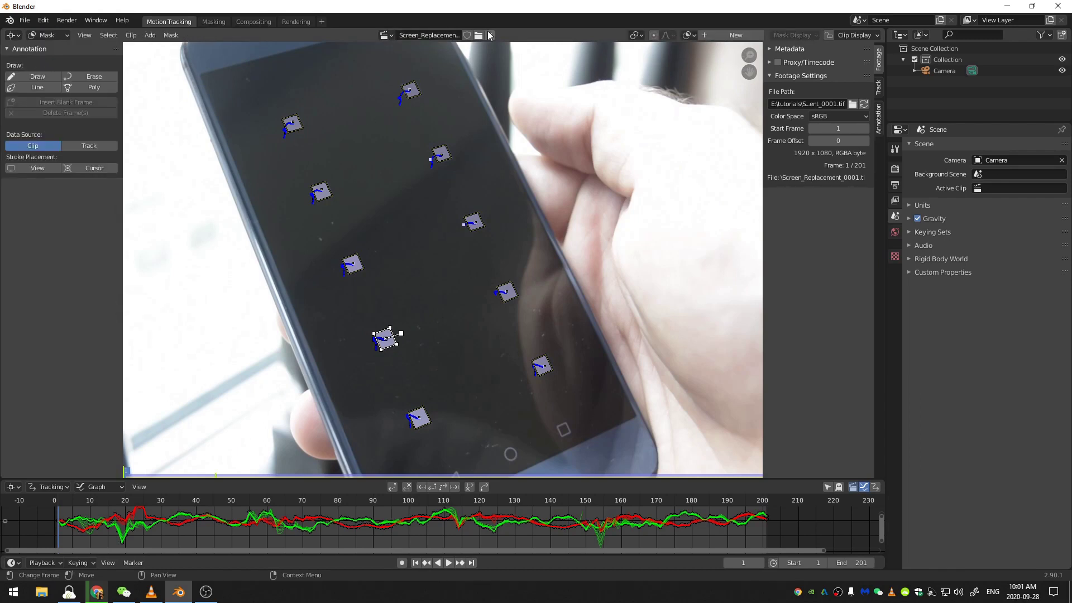
Create a new mask and name it Tracker_Cover.
click(718, 35)
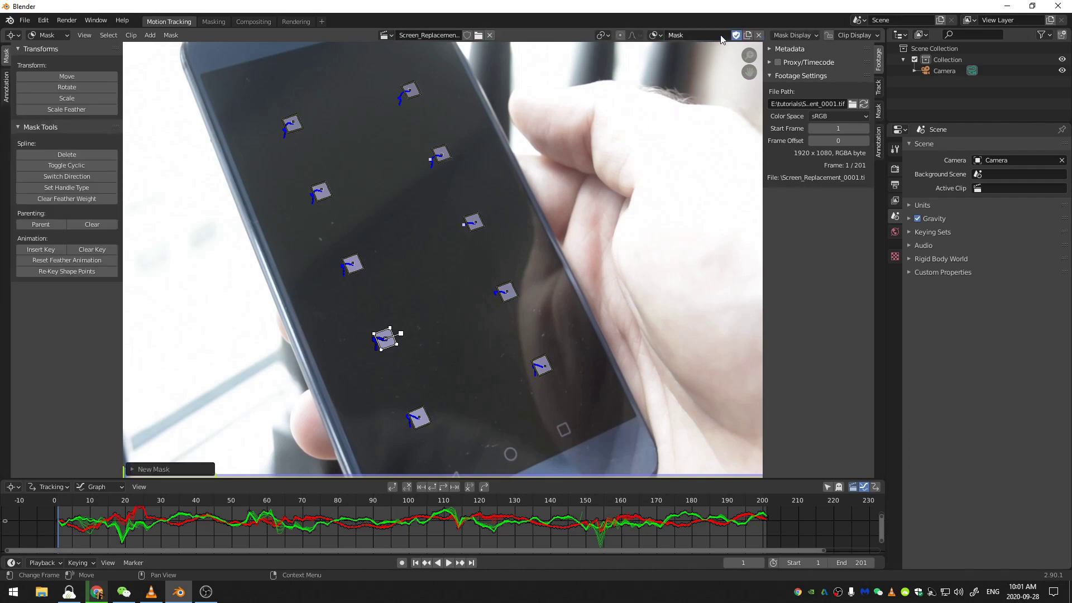
double_click(719, 36)
key(Home)
key(BackSpace)
key(BackSpace)
key(BackSpace)
key(BackSpace)
text(Tracker_Cover)
key(Return)
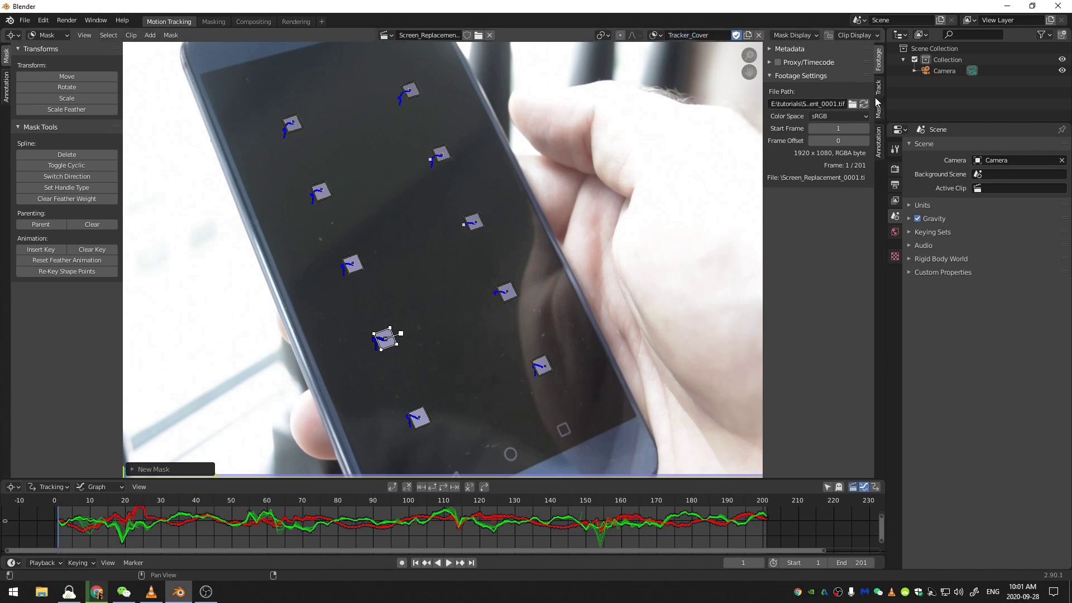
Add a mask layer to Tracker_Cover and name it 0001.
key(n)
key(n)
key(n)
key(n)
click(878, 116)
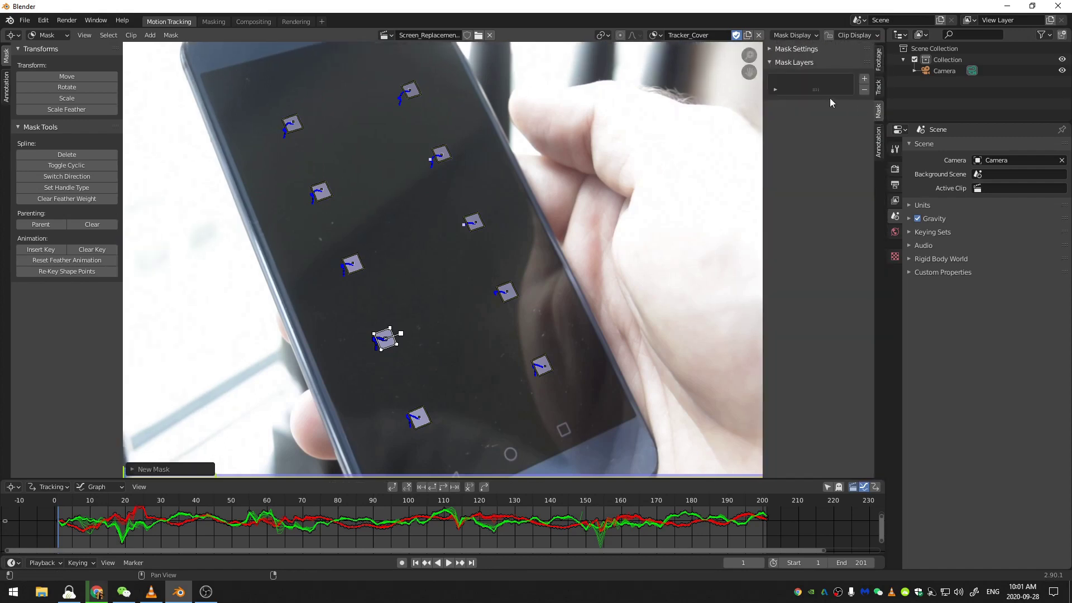
drag(815, 89, 818, 140)
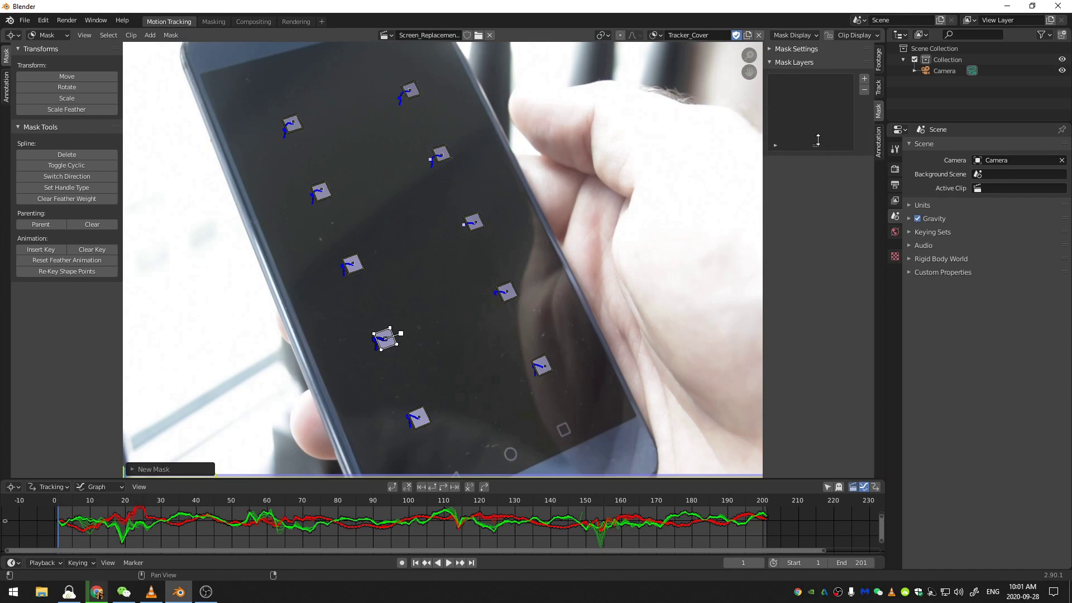
click(864, 79)
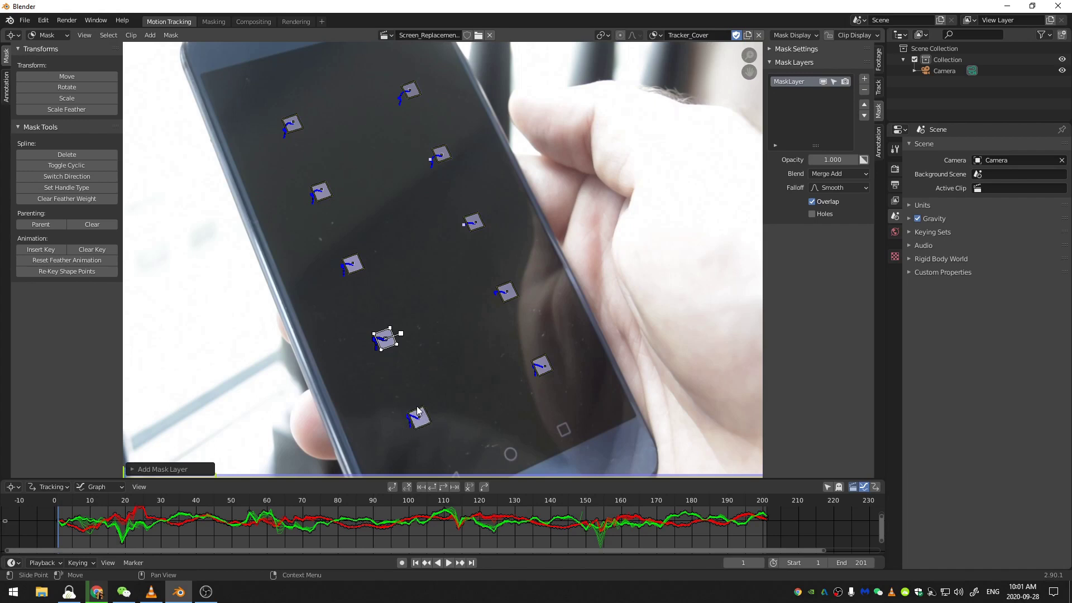
double_click(797, 82)
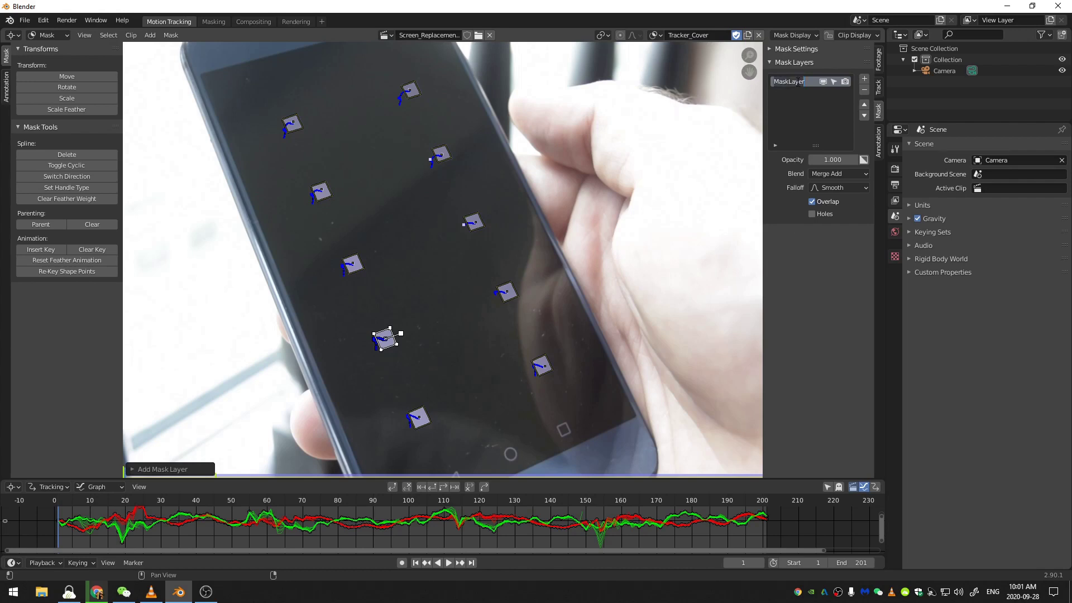
text(0001)
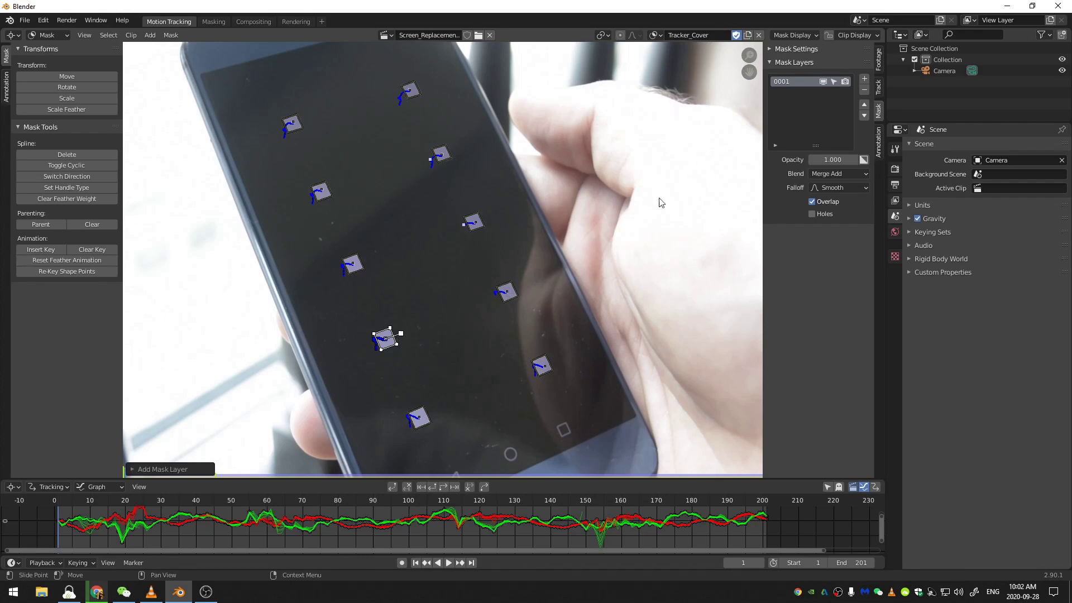
Draw a closed four-point mask spline slightly outside the left column's bottom square.
click(429, 420)
middle_drag(458, 430, 511, 353)
scroll(512, 357, up, 6)
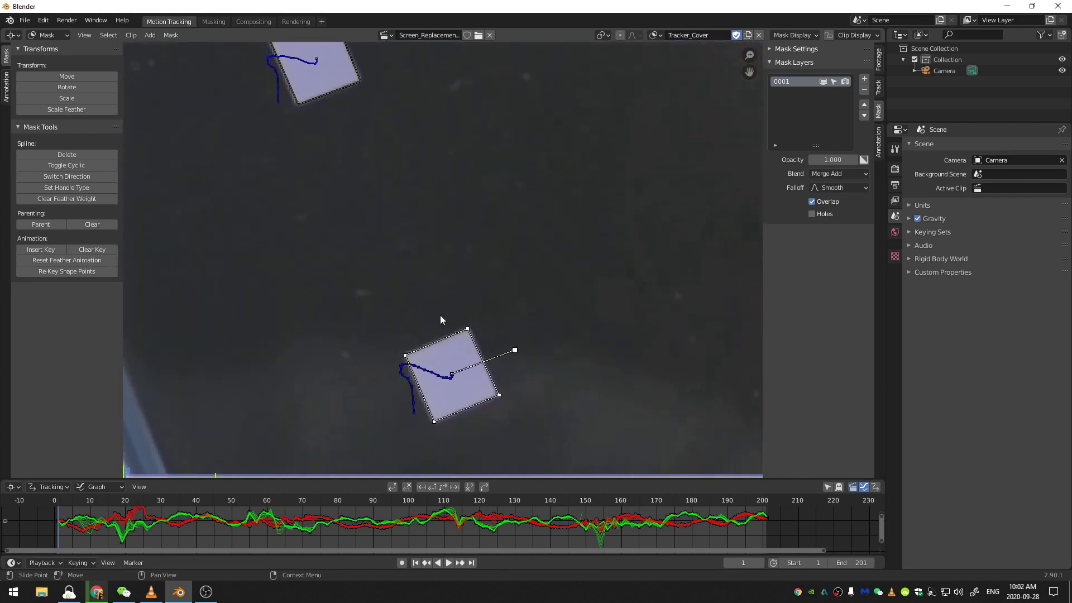
key(ctrl)
ctrl+click(384, 344)
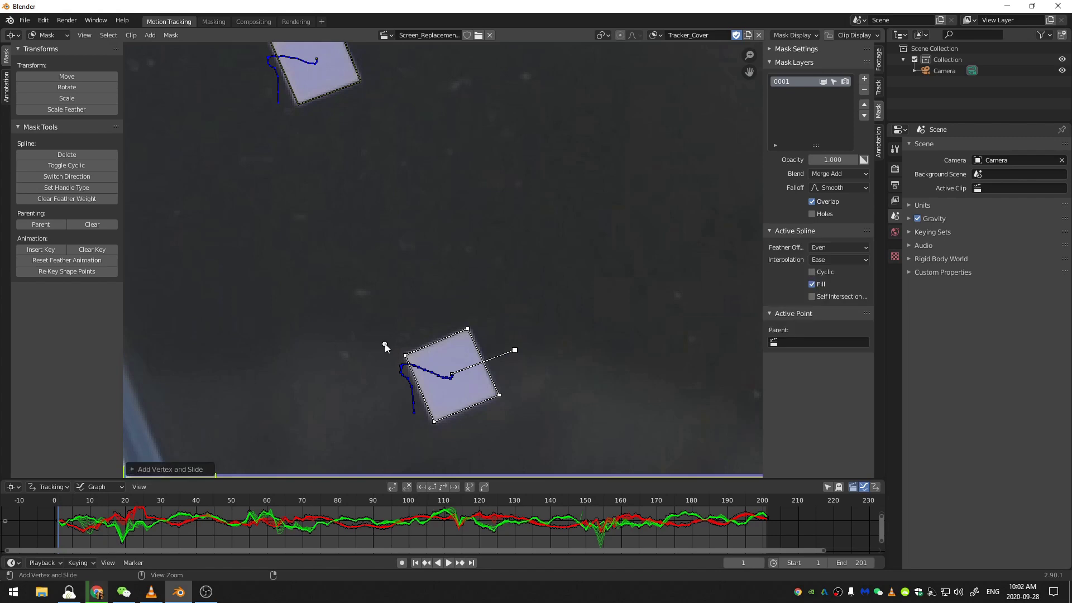
ctrl+click(424, 437)
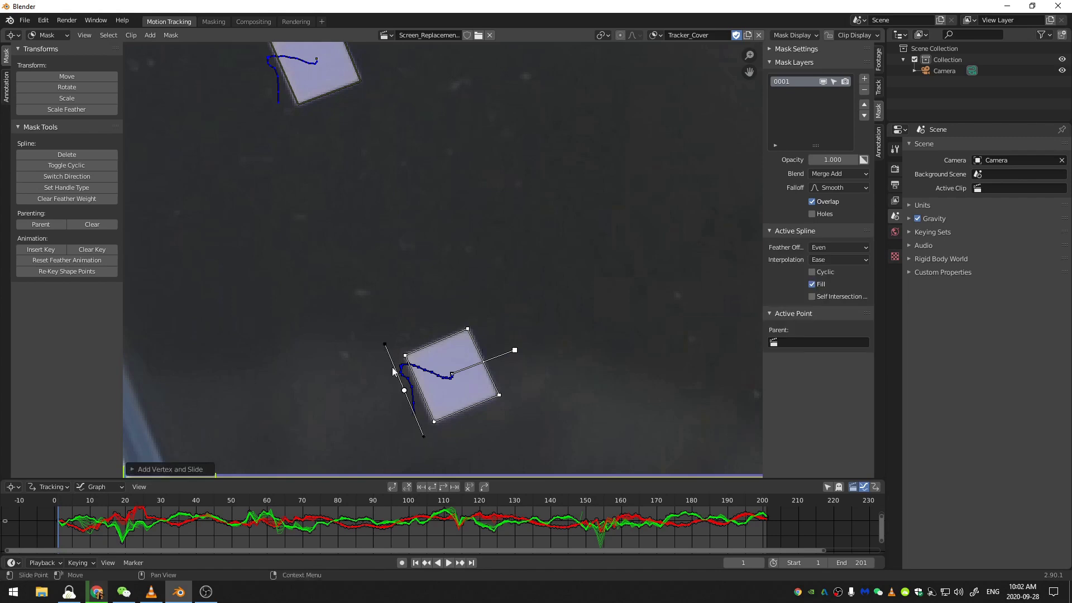
ctrl+click(520, 402)
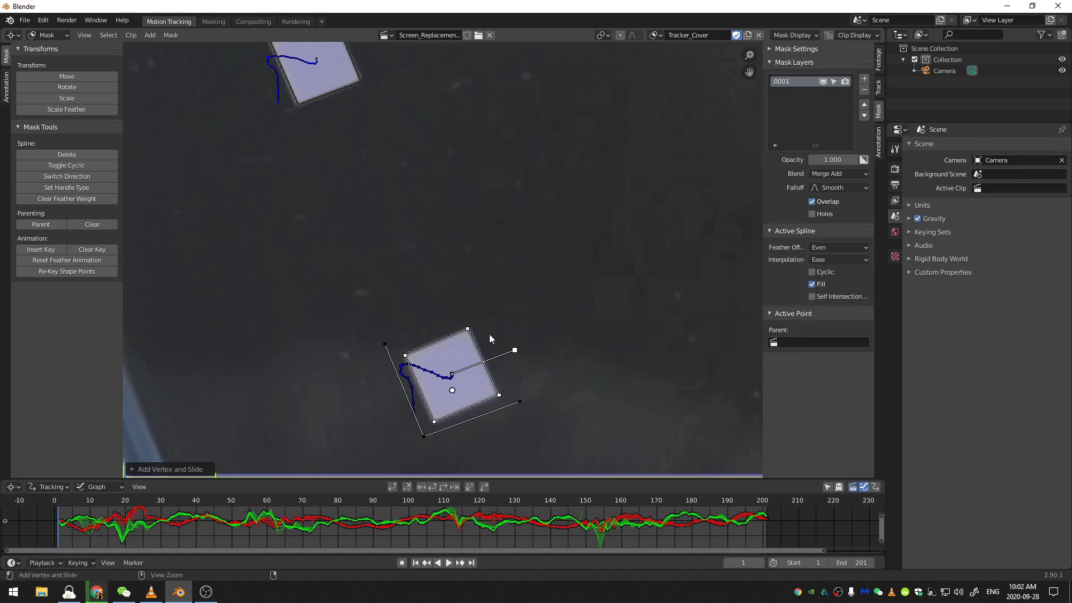
ctrl+click(478, 308)
key(alt+c)
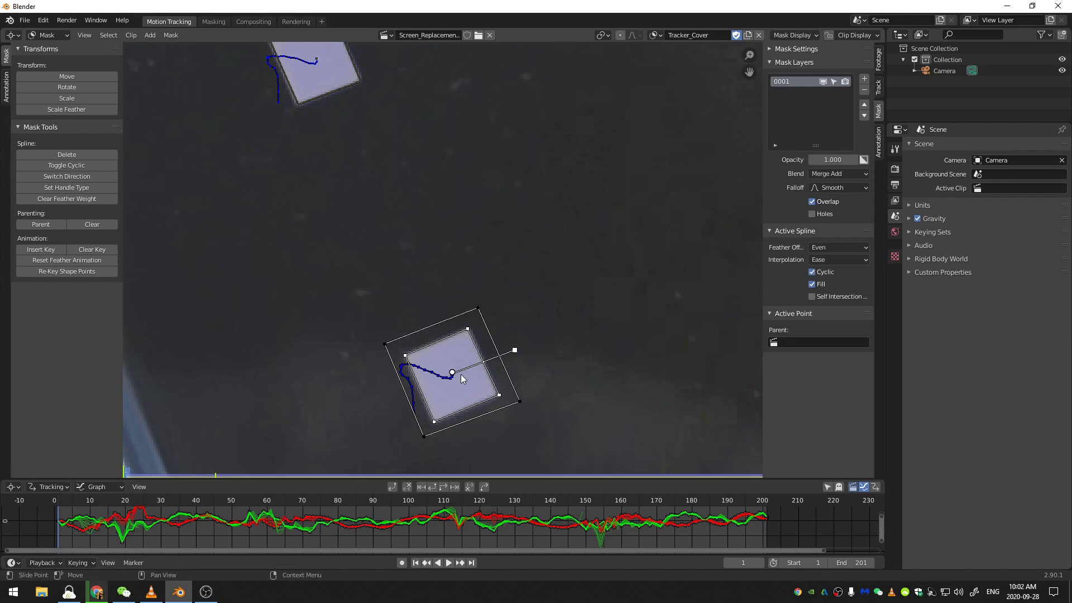
Set the handle type of the mask spline's four points to Aligned Single.
click(385, 344)
shift+click(478, 308)
key(v)
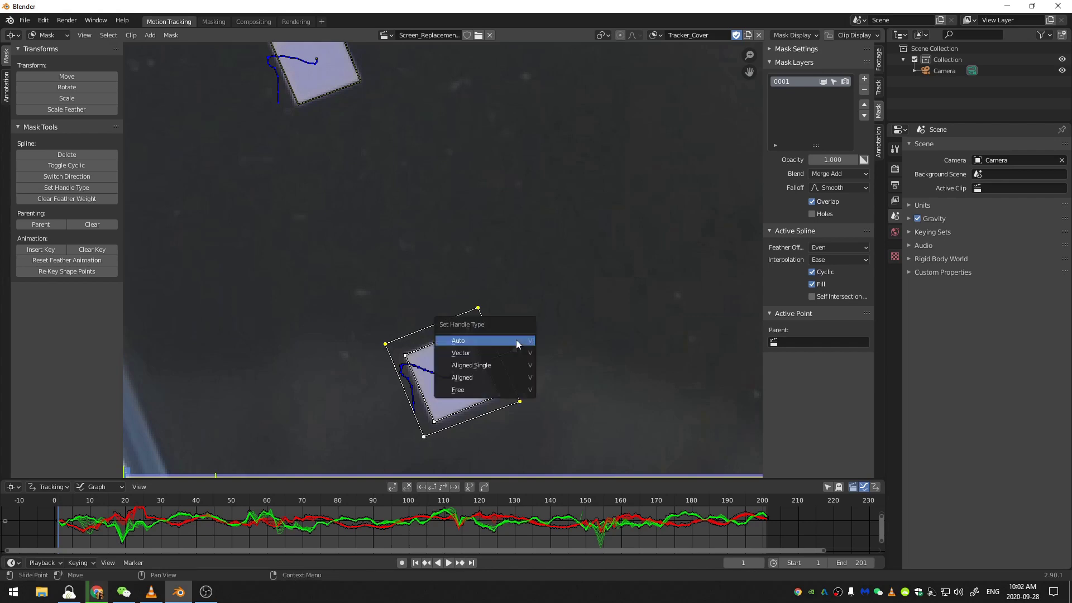
click(503, 366)
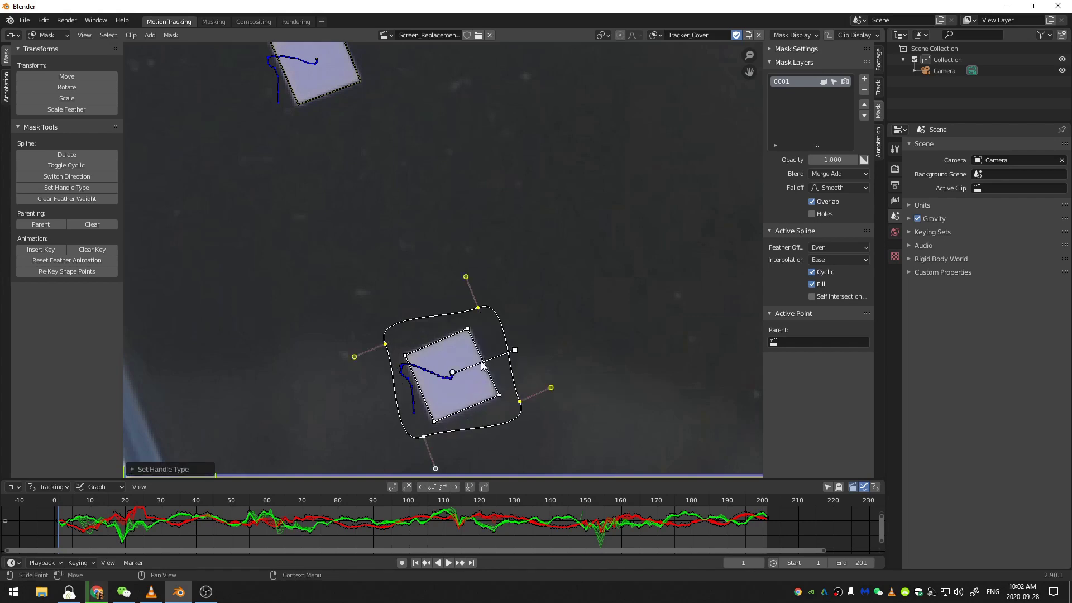
Adjust the mask spline's handles and points to form a rounded, roughly circular outline around the bottom-left square.
click(551, 416)
drag(435, 468, 410, 469)
drag(355, 356, 353, 340)
drag(466, 276, 484, 270)
drag(380, 342, 390, 353)
drag(426, 441, 433, 437)
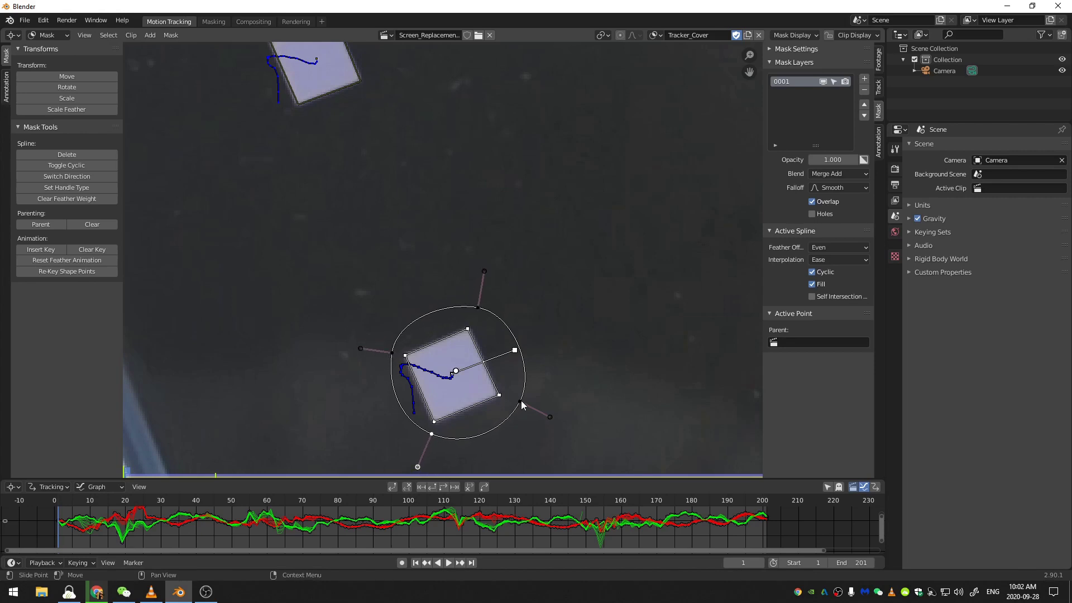
drag(521, 401, 512, 401)
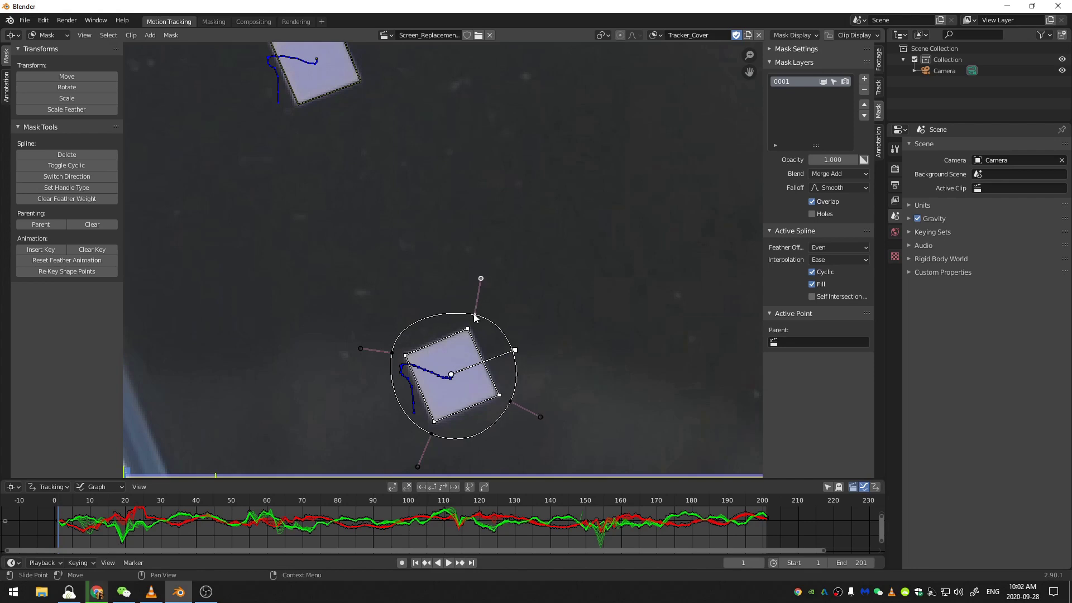
Deselect all tracking markers in Tracking mode and return to Mask mode.
scroll(475, 296, down, 1)
click(47, 34)
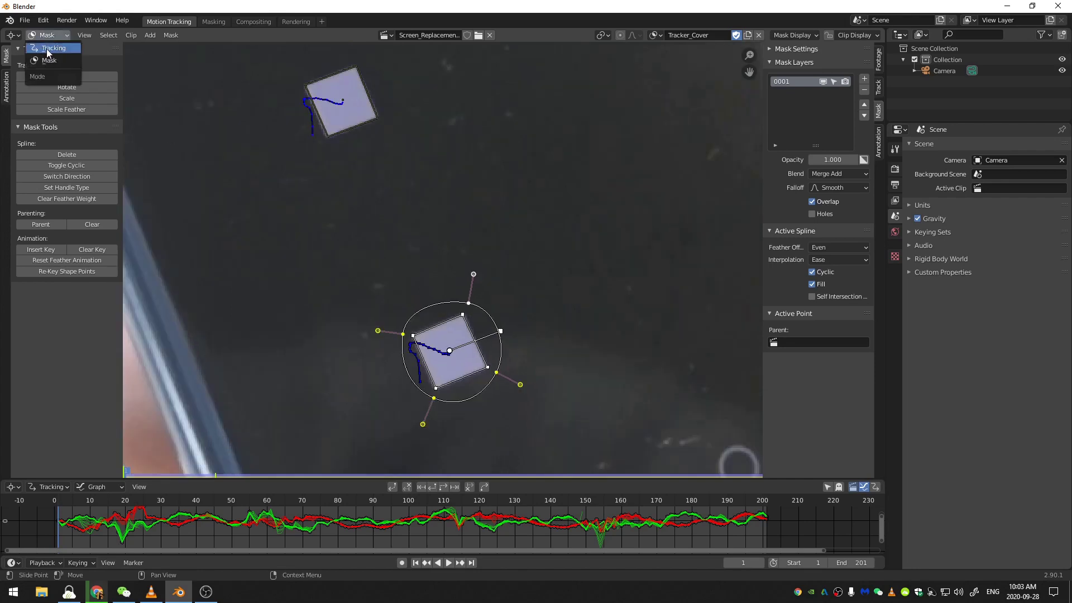
click(48, 49)
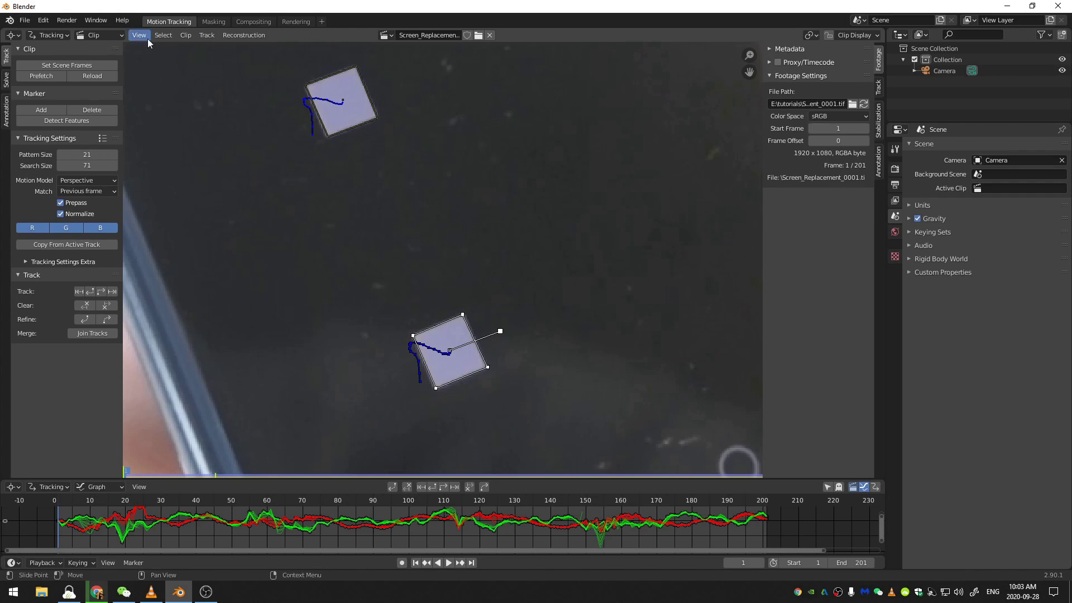
click(163, 36)
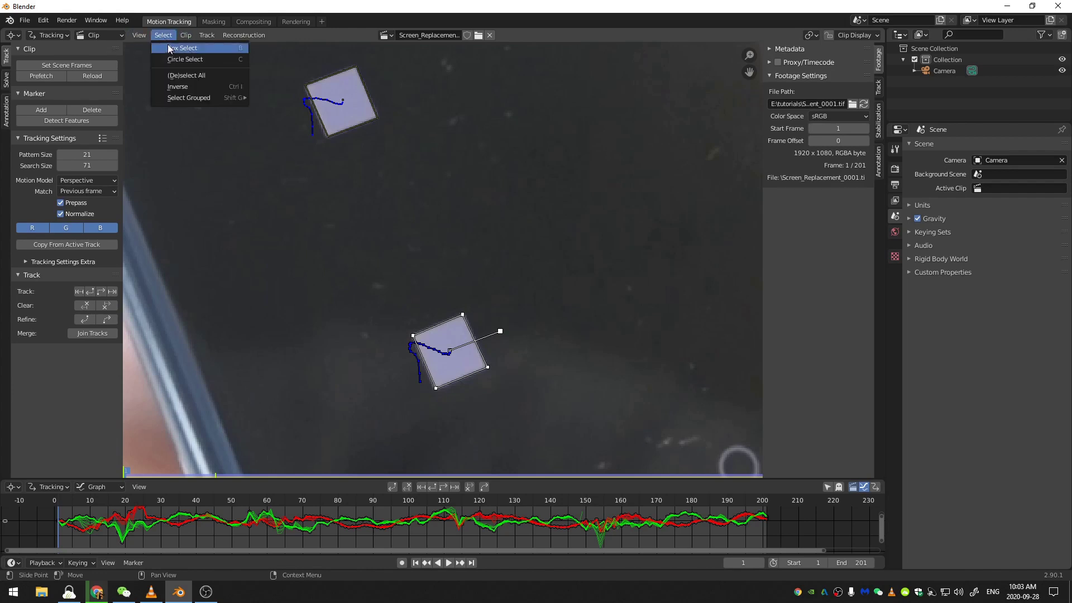
click(179, 77)
click(44, 36)
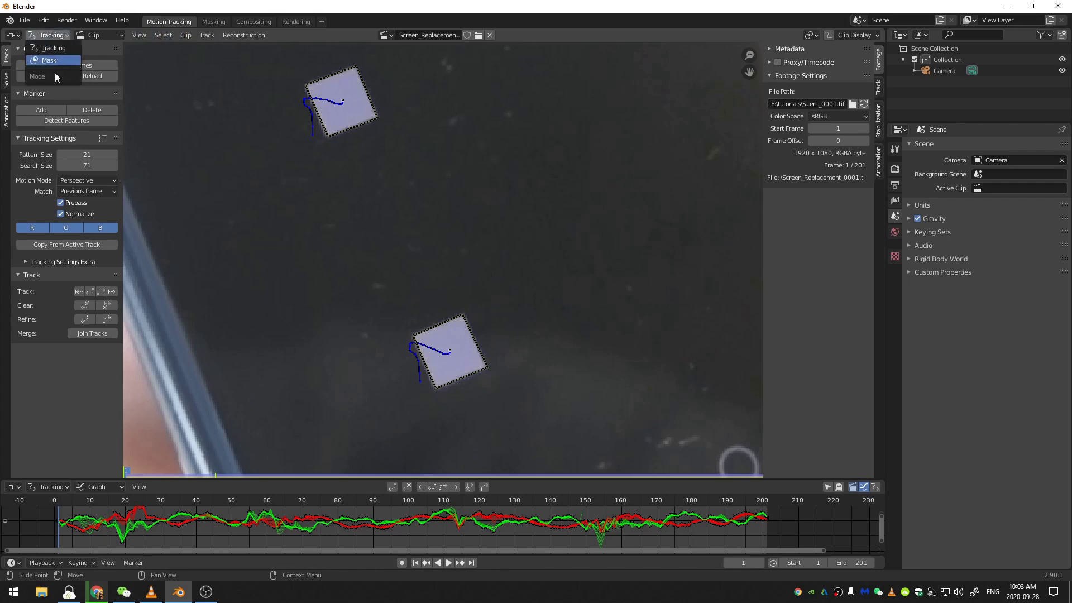
click(50, 61)
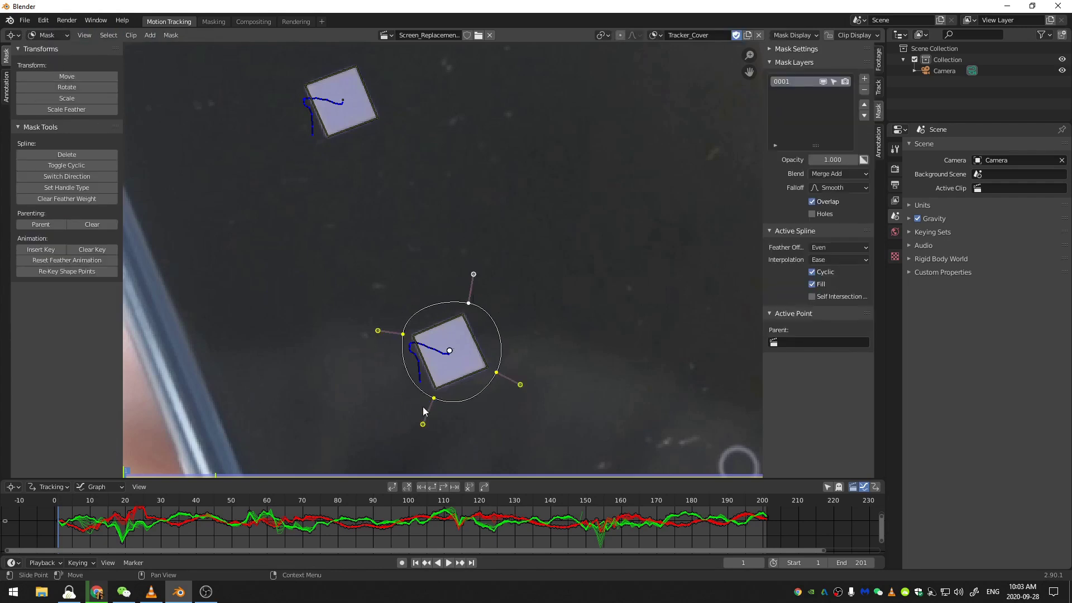
Parent the mask spline to the left column's bottom square track and scrub to frame 44 to check that it follows.
click(476, 346)
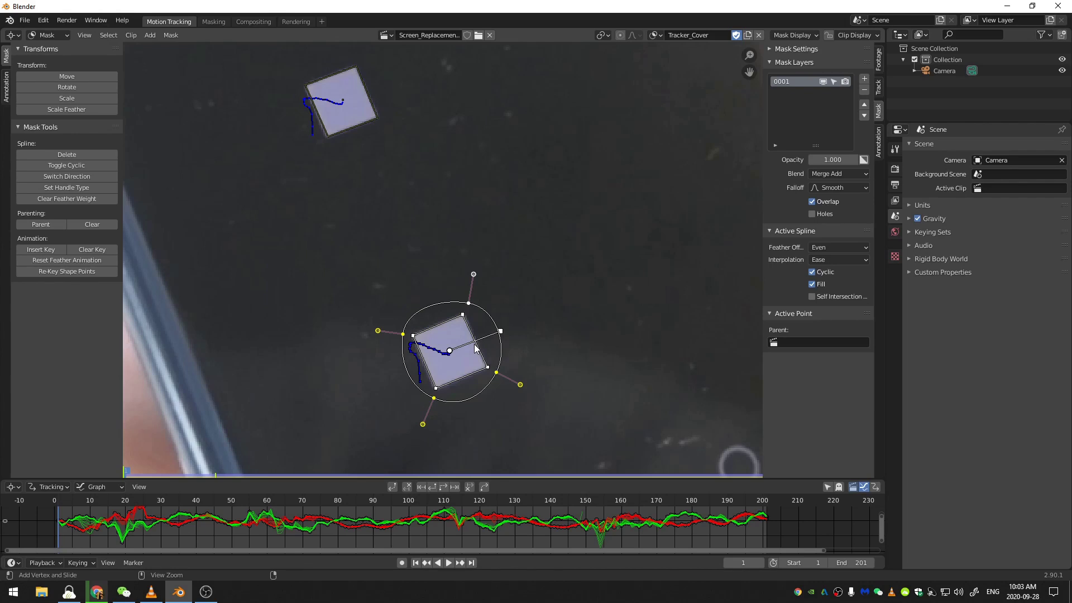
key(ctrl+p)
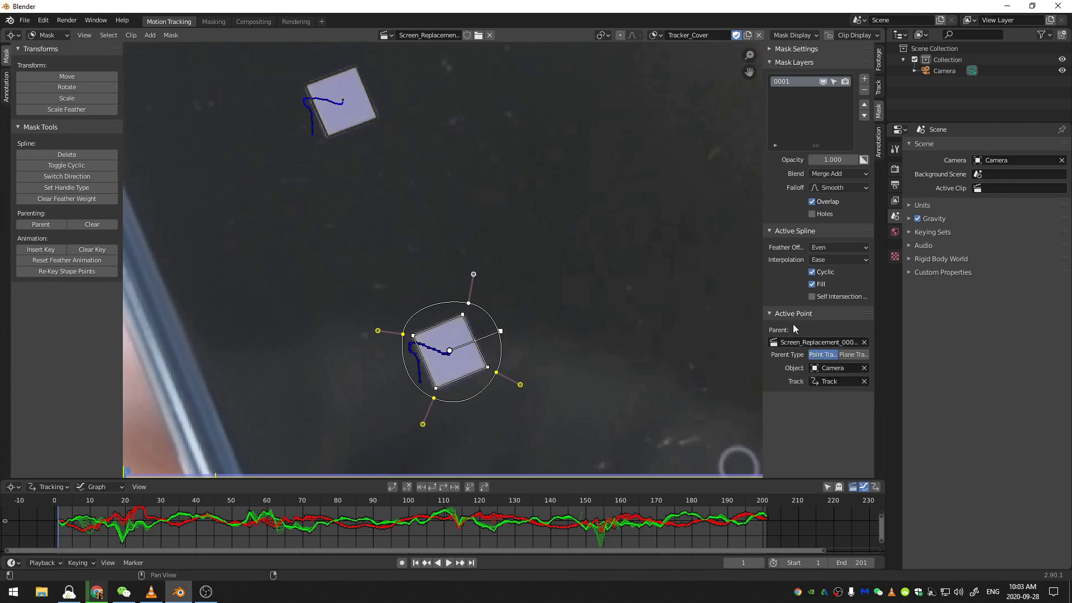
drag(77, 509, 204, 532)
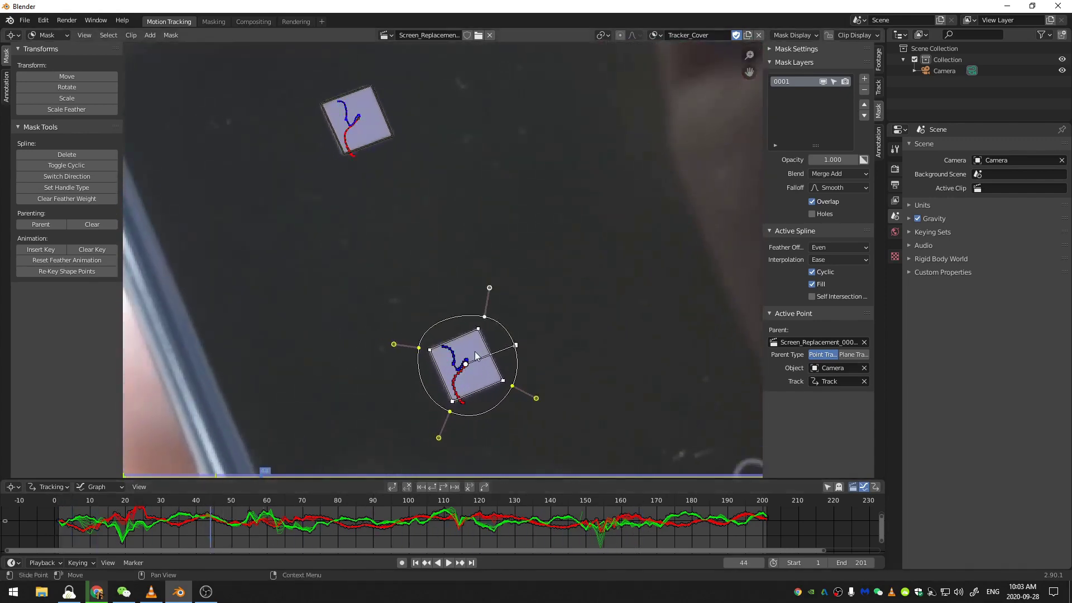
scroll(414, 252, down, 3)
middle_drag(386, 196, 468, 362)
scroll(402, 274, down, 2)
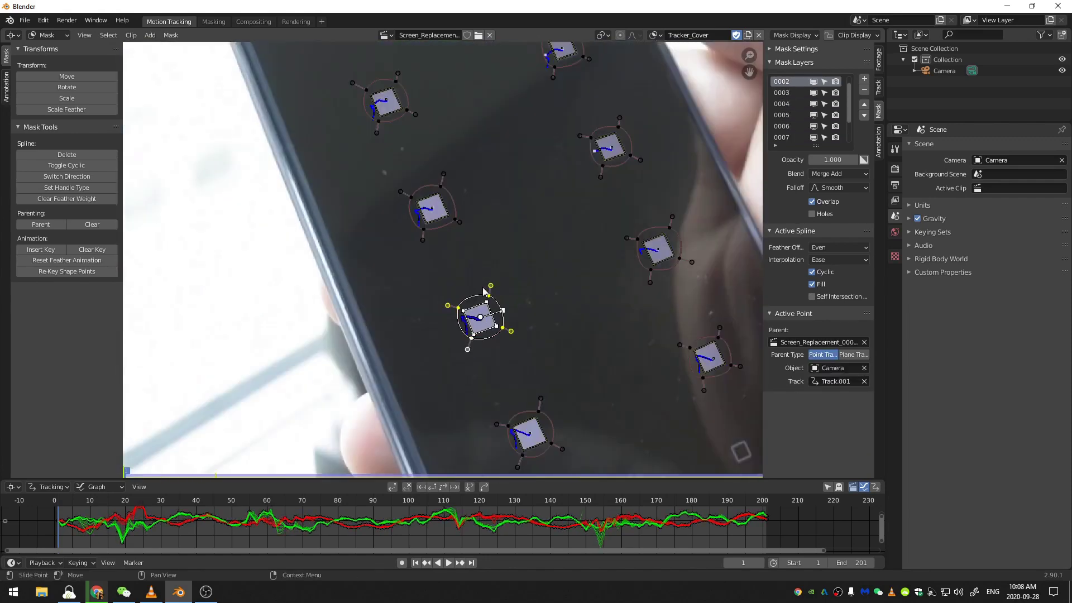
Scrub to frame 98 to review the masks over the squares, and make mask layer 0007 active.
scroll(474, 324, down, 4)
drag(81, 502, 438, 472)
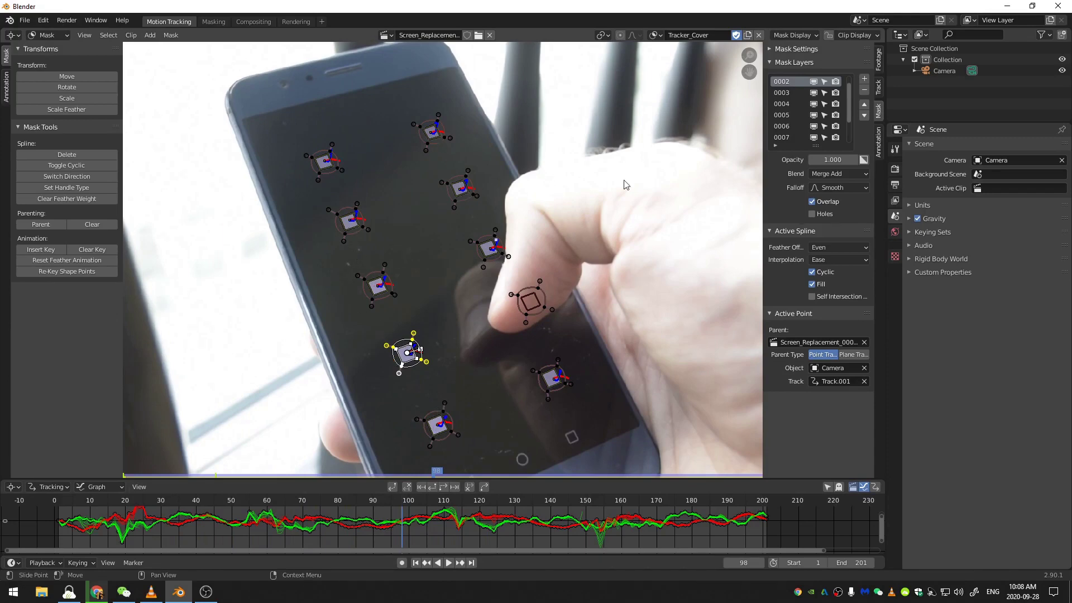
click(783, 137)
scroll(590, 166, up, 2)
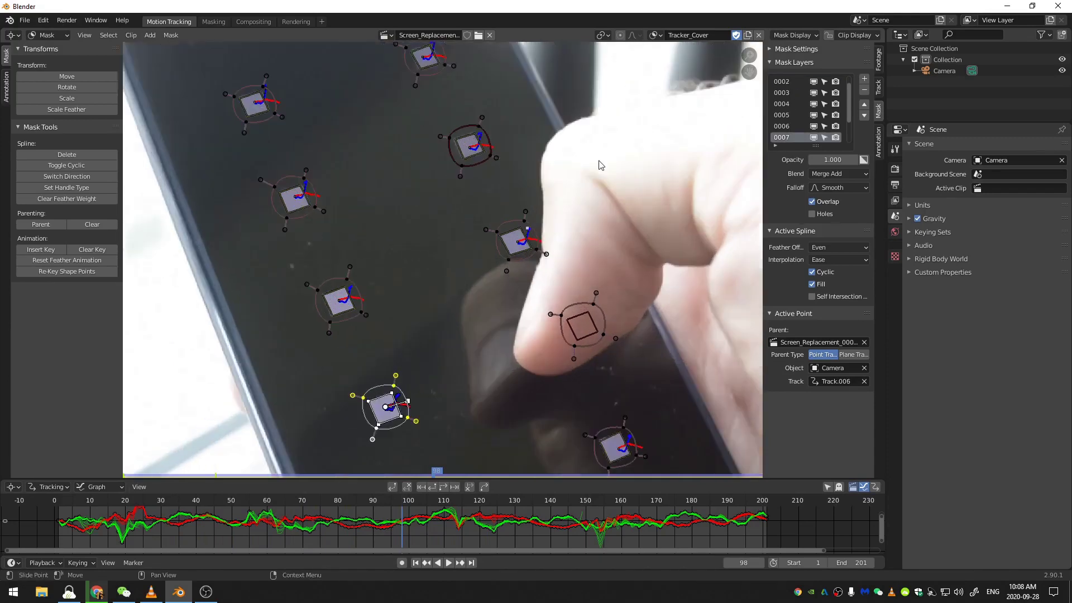
middle_drag(544, 126, 572, 243)
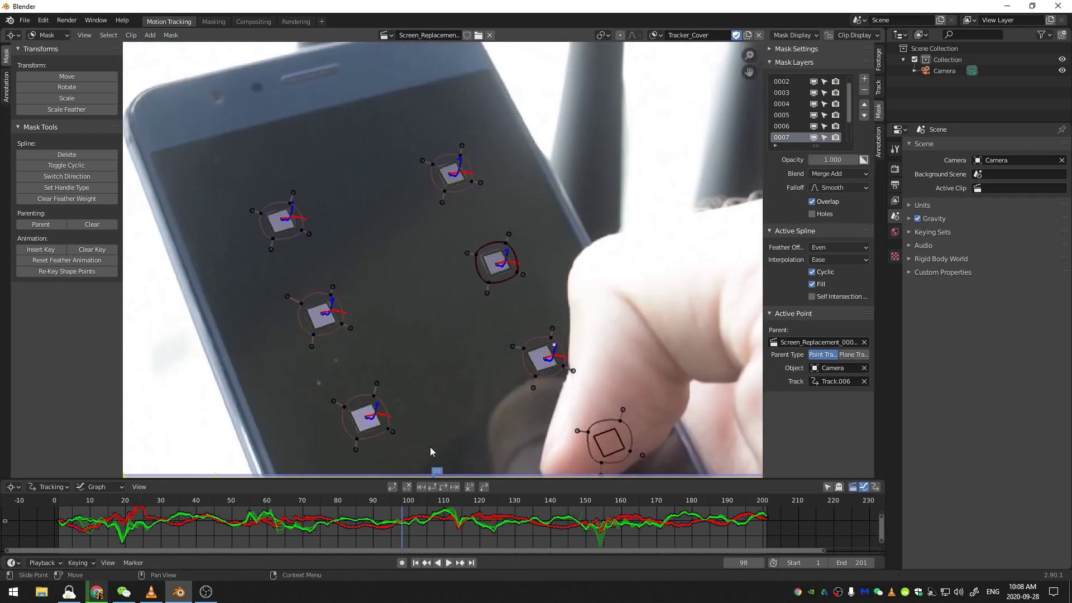
Locate frame 23, just before the thumb covers layer 0007's square, and keyframe the layer's opacity at 1.000.
drag(408, 503, 205, 497)
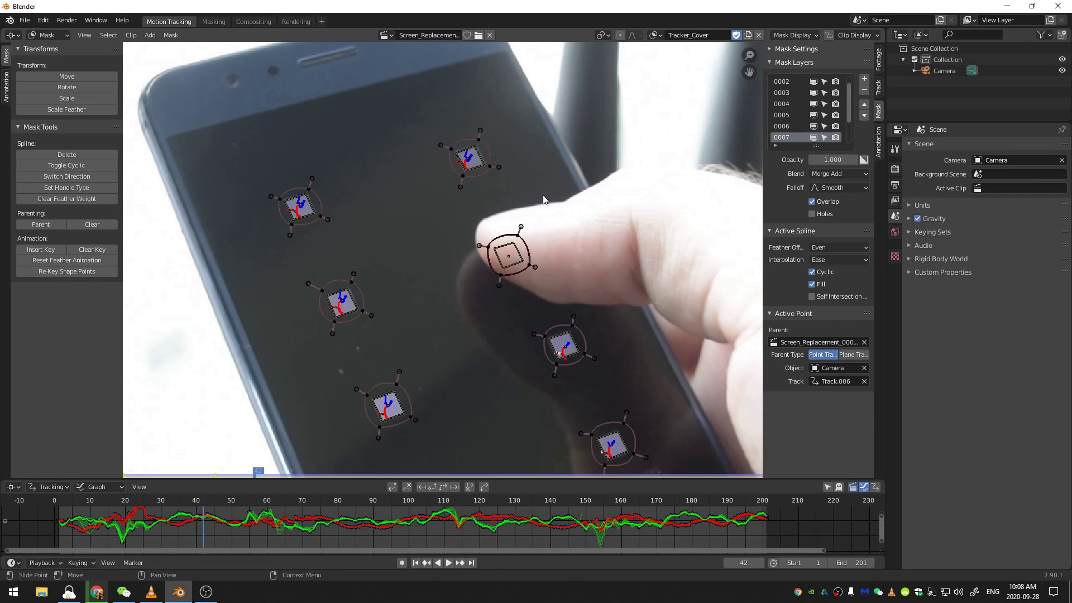
drag(201, 507, 190, 505)
middle_drag(217, 514, 237, 493)
click(212, 502)
drag(213, 504, 156, 498)
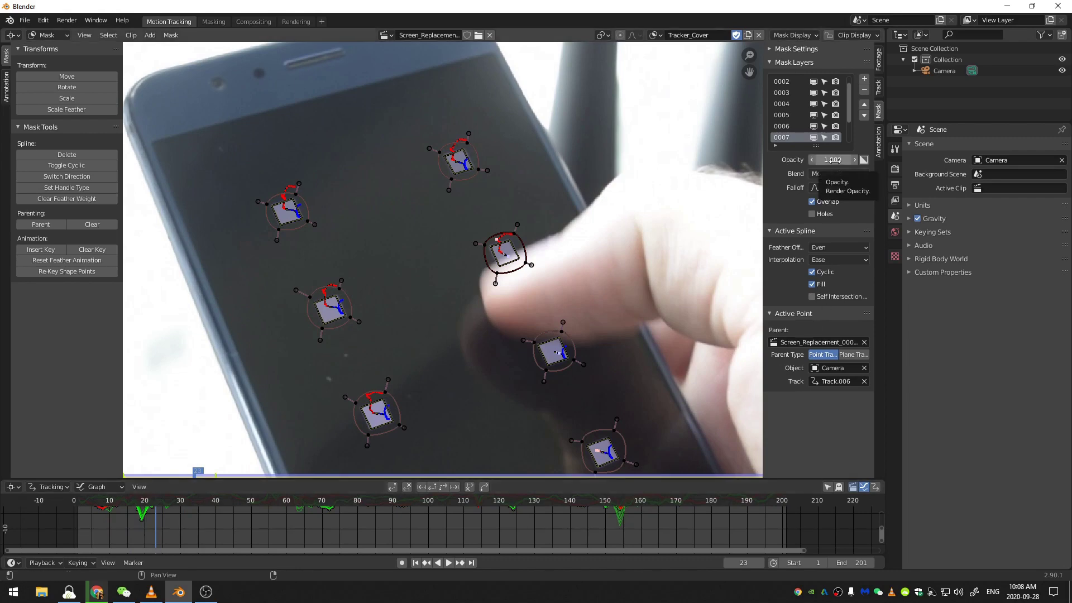
key(i)
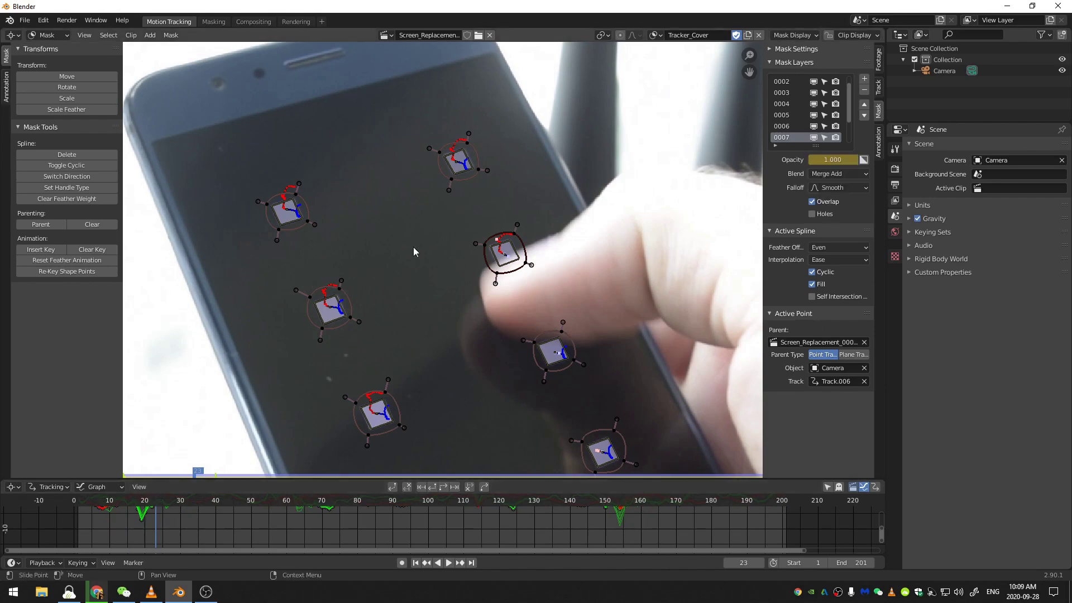
Set layer 0007's opacity to 0 on frame 24 and keyframe it.
key(Right)
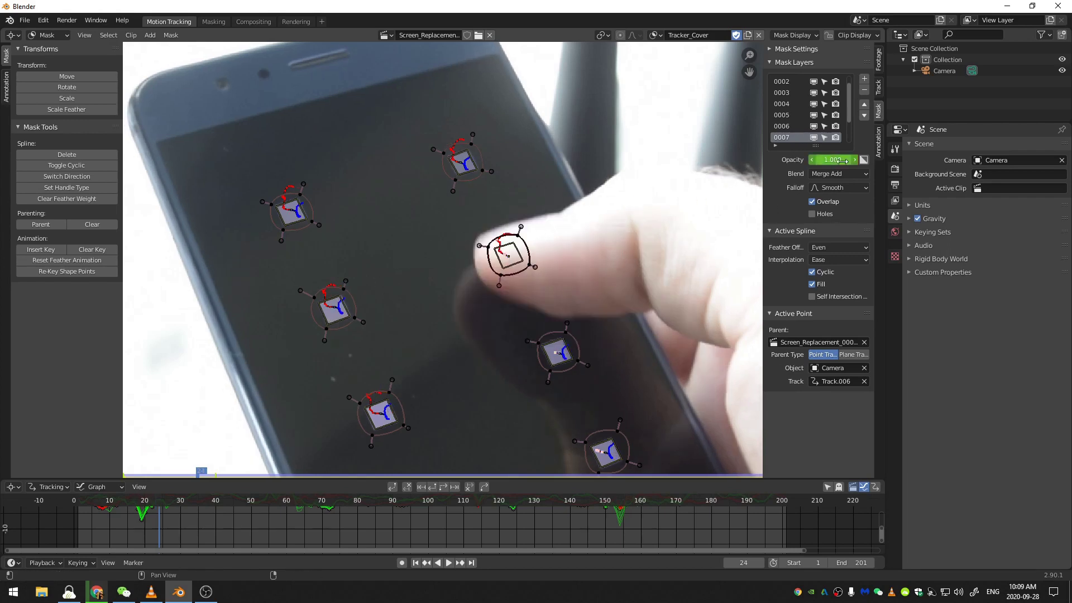
drag(852, 161, 830, 161)
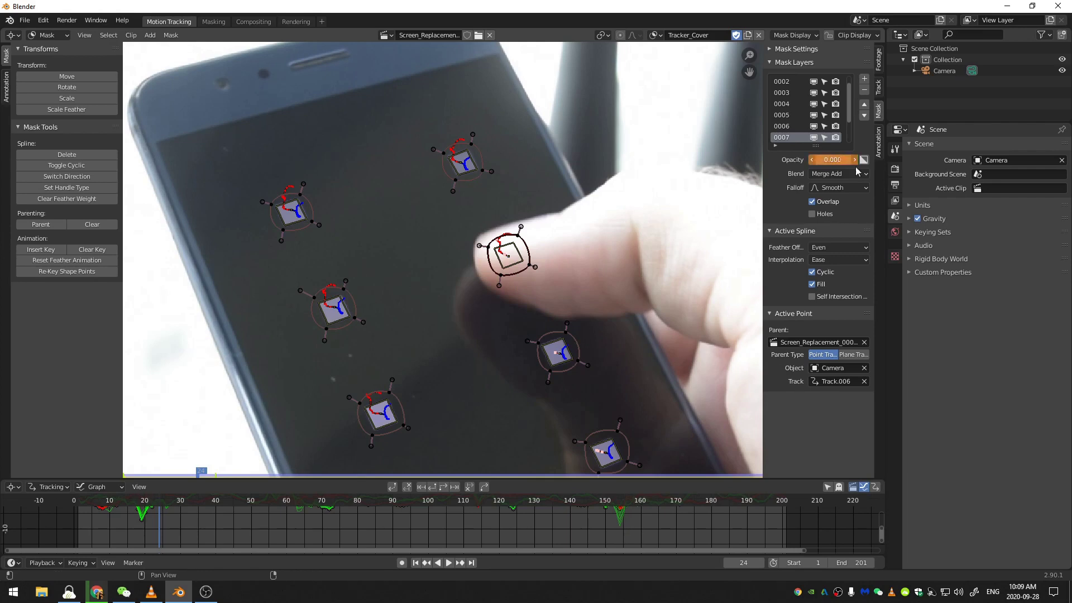
key(i)
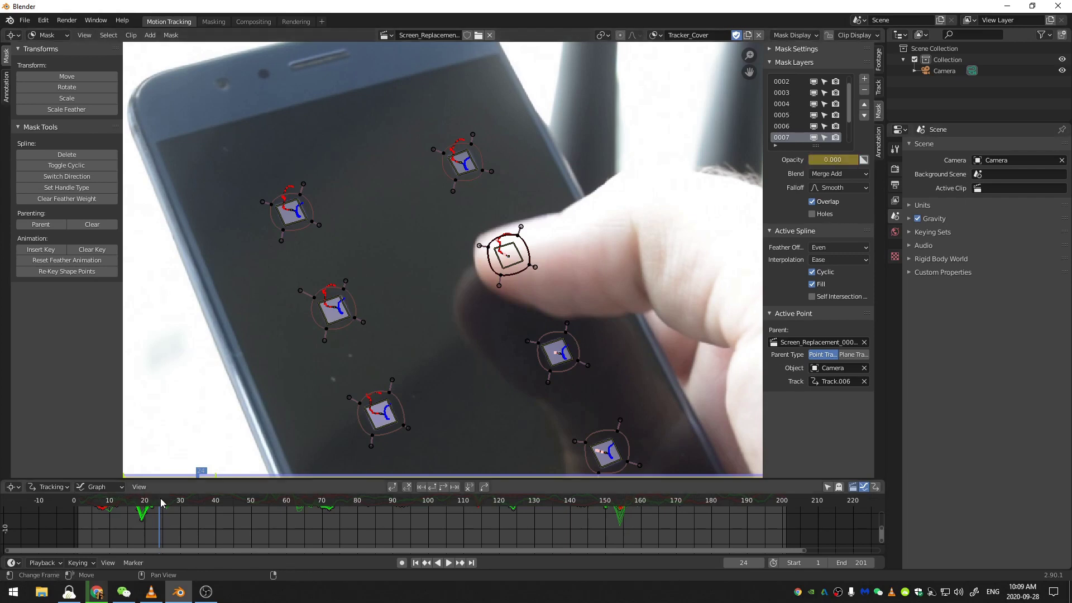
Keyframe layer 0007's opacity at 0 on frame 54 and add another opacity keyframe on frame 55.
drag(161, 500, 265, 503)
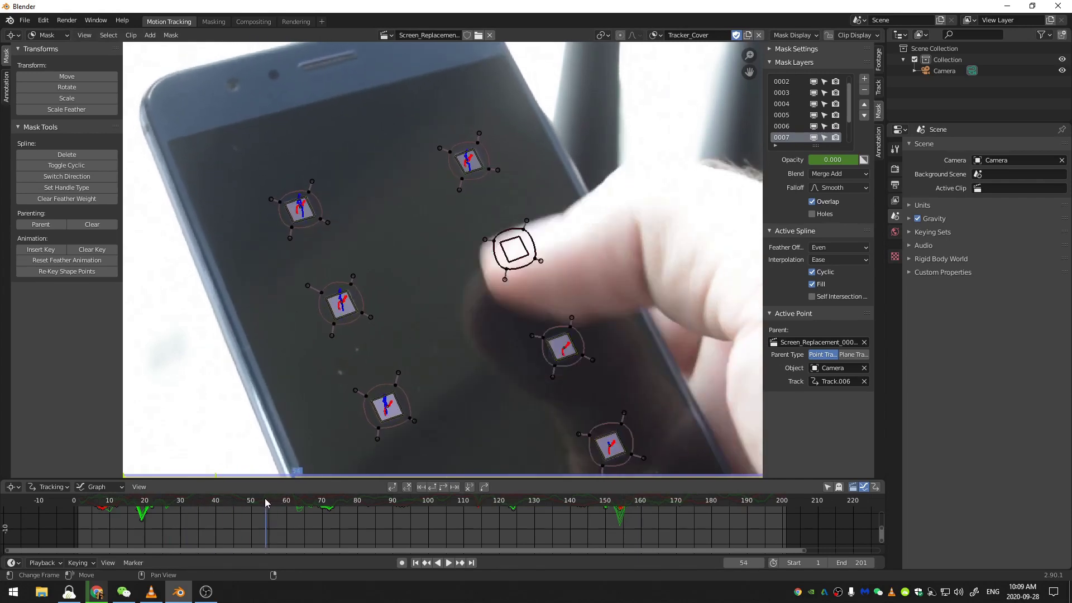
key(i)
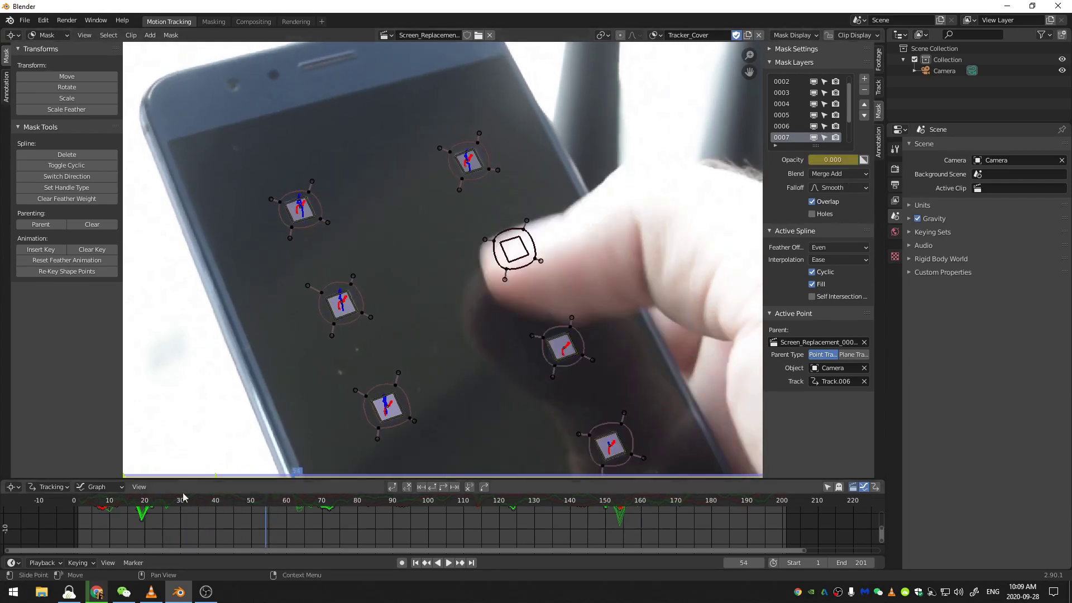
click(269, 497)
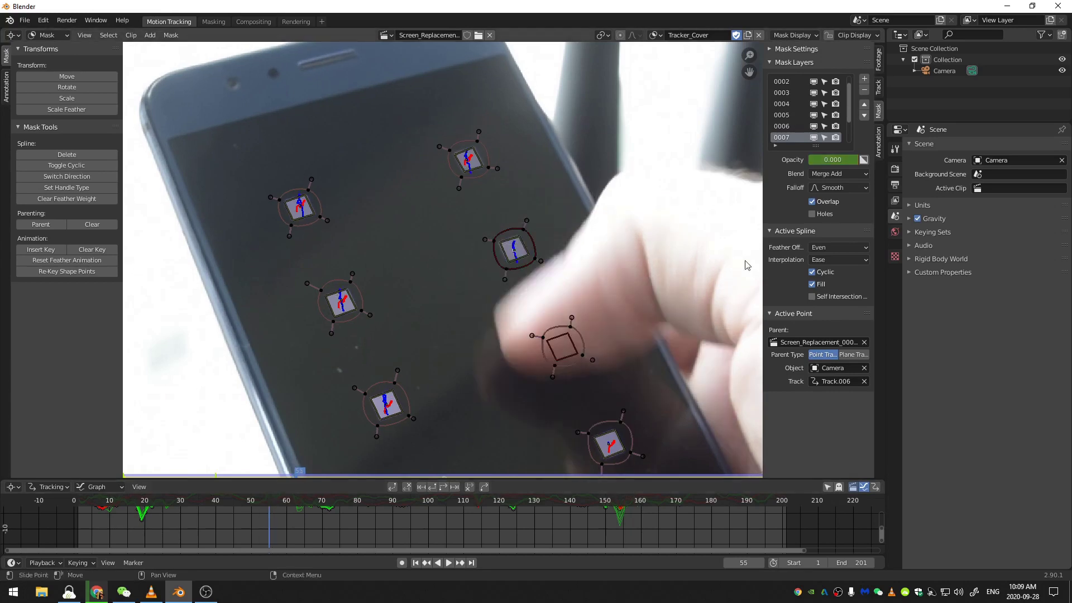
key(i)
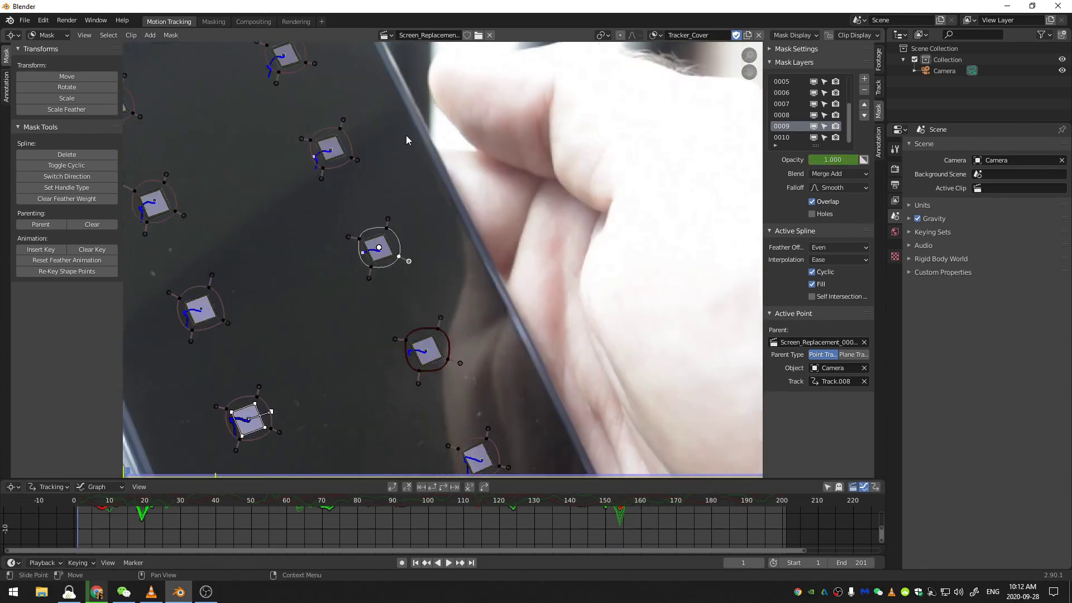
Scrub to frame 41 and examine the masks over all the squares on the phone.
drag(266, 500, 218, 505)
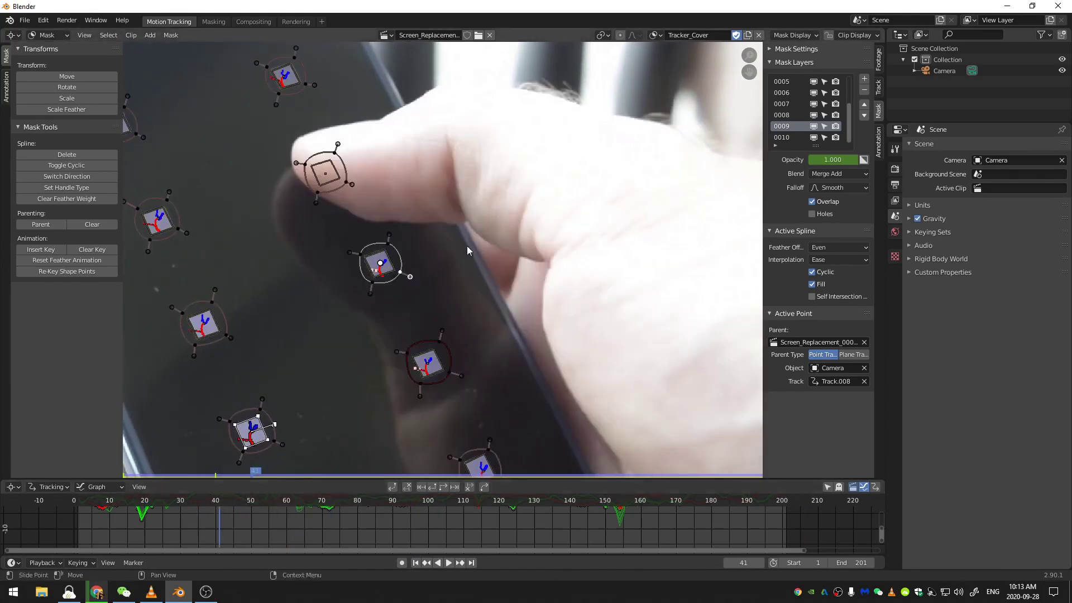
scroll(444, 289, down, 3)
middle_drag(298, 332, 411, 340)
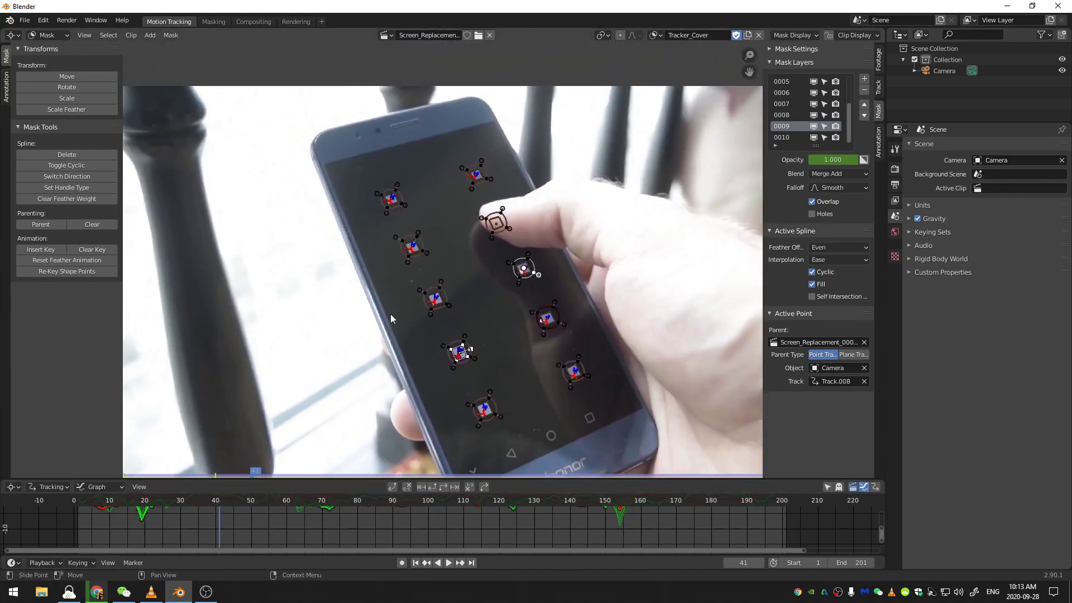
In the Compositing workspace, add a Set Alpha node and connect the footage's image output to its image input.
click(256, 23)
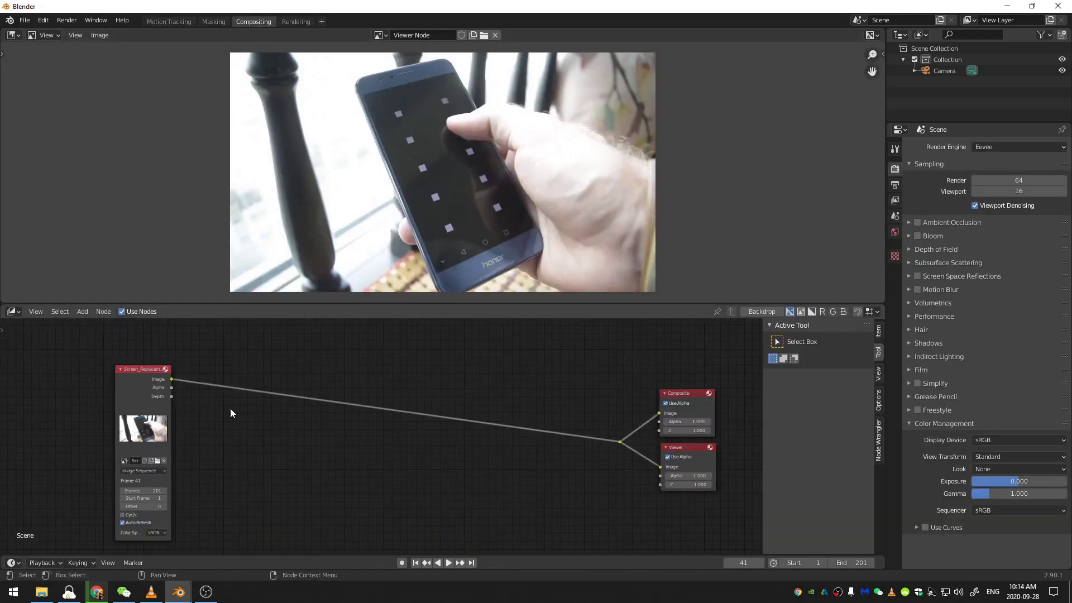
middle_drag(231, 409, 251, 404)
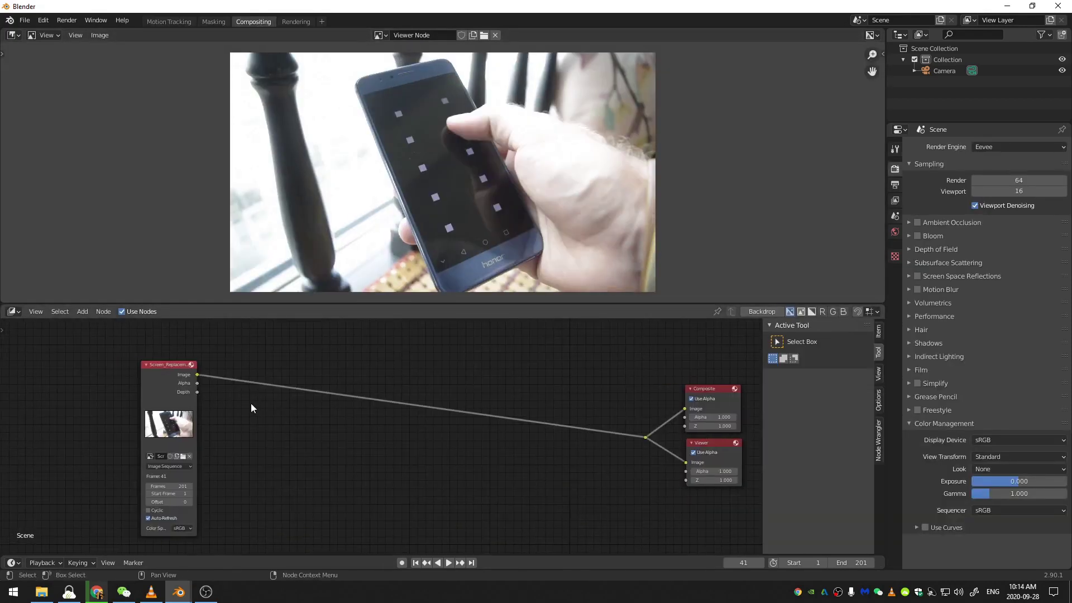
key(shift+a)
click(251, 403)
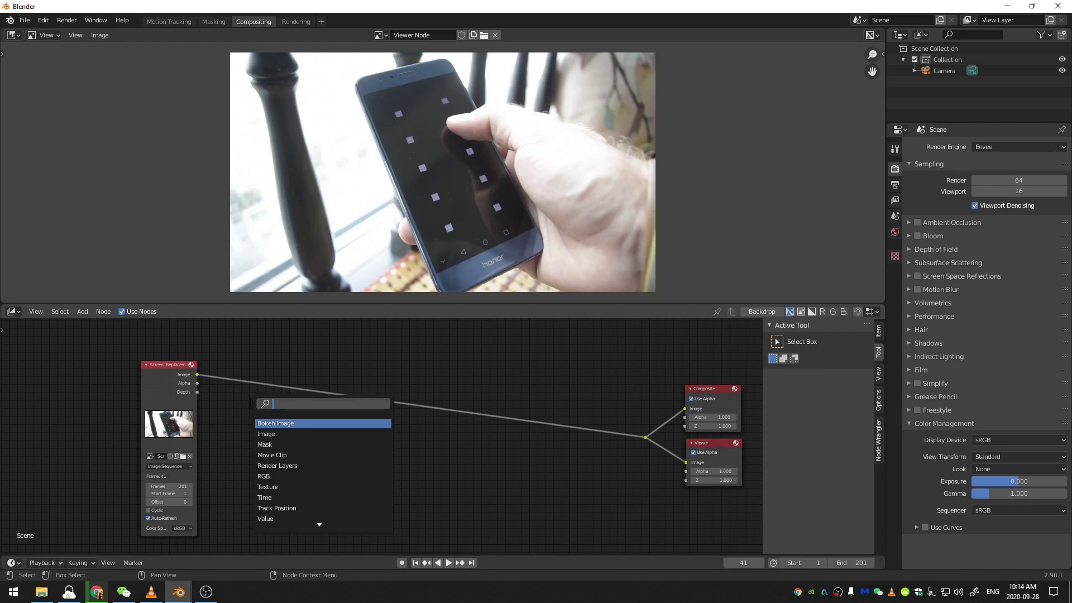
text(set)
click(274, 422)
click(341, 433)
drag(197, 375, 422, 428)
Add a Mask node below the footage link and assign the Tracker_Cover mask to it.
key(shift+a)
mouse_move(272, 468)
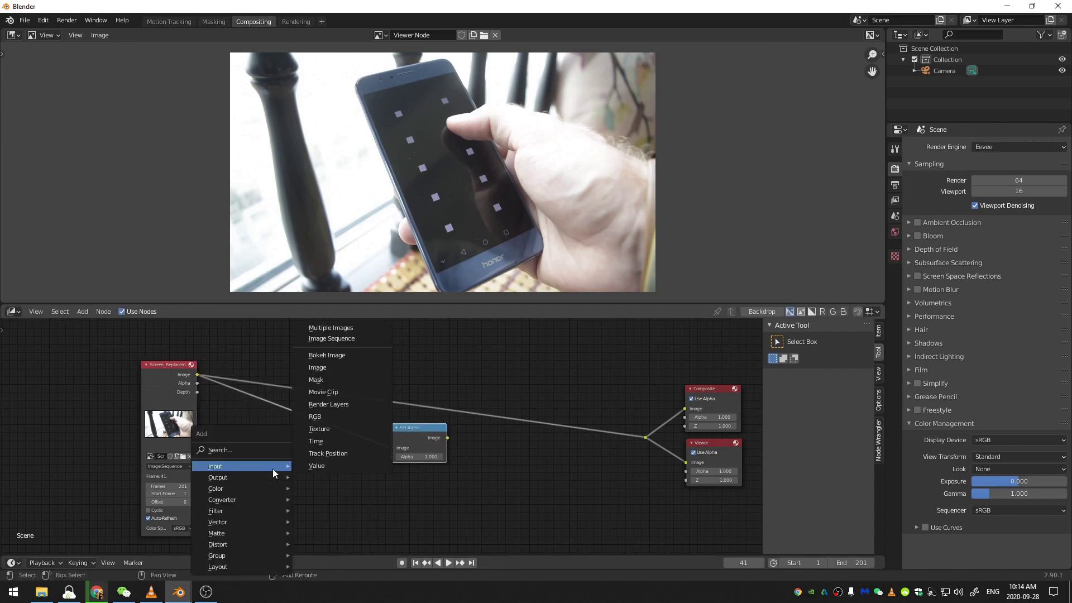
click(250, 450)
text(mask)
key(Return)
click(253, 450)
click(260, 476)
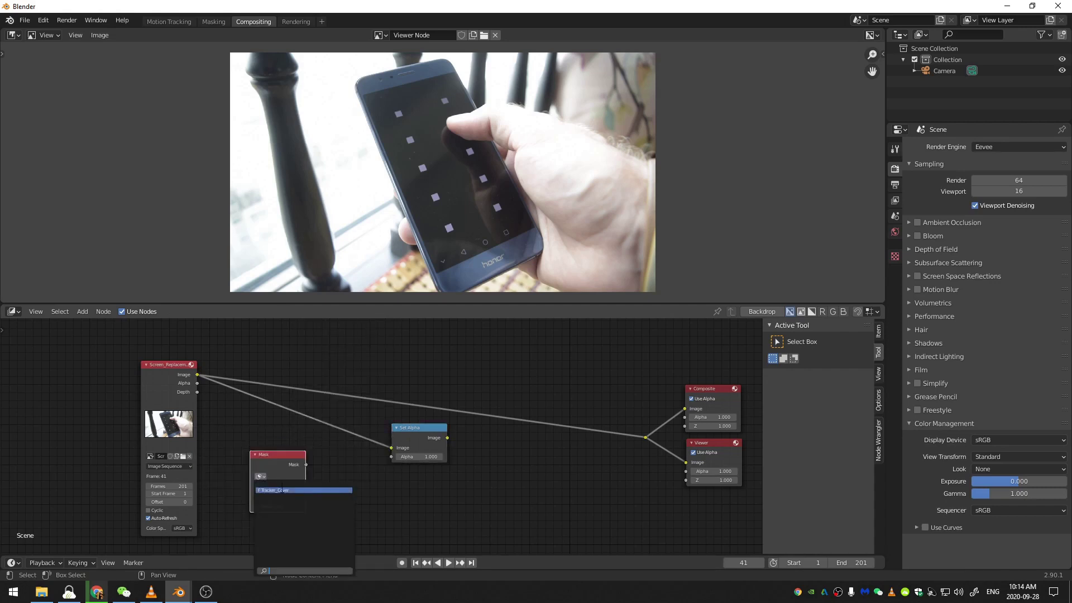
click(282, 490)
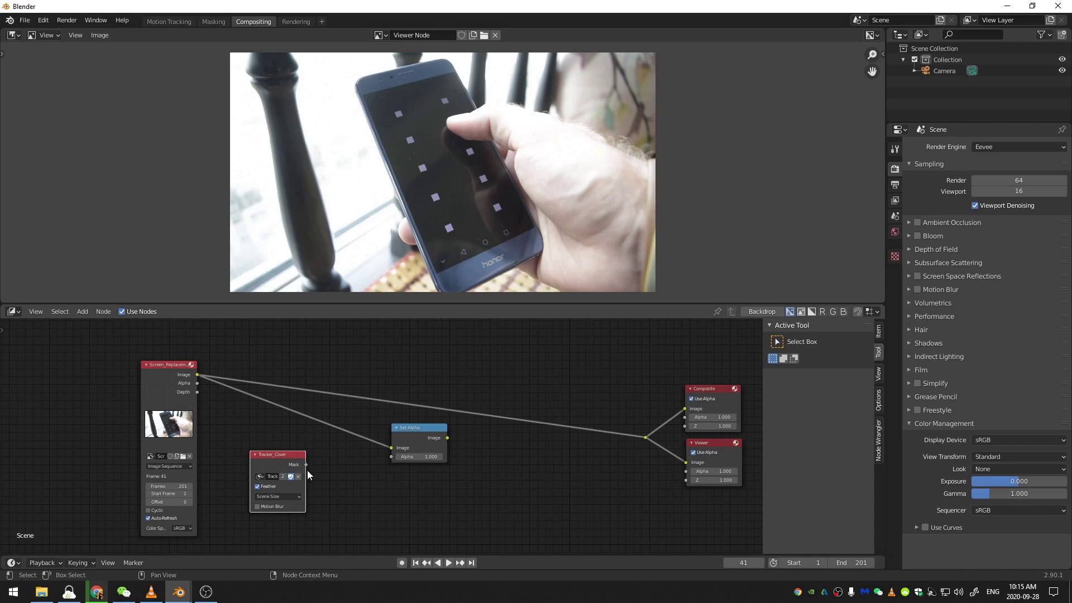
Widen the Tracker_Cover node, connect its mask to Set Alpha's alpha input, and preview the Set Alpha result in the Viewer.
drag(305, 476, 284, 454)
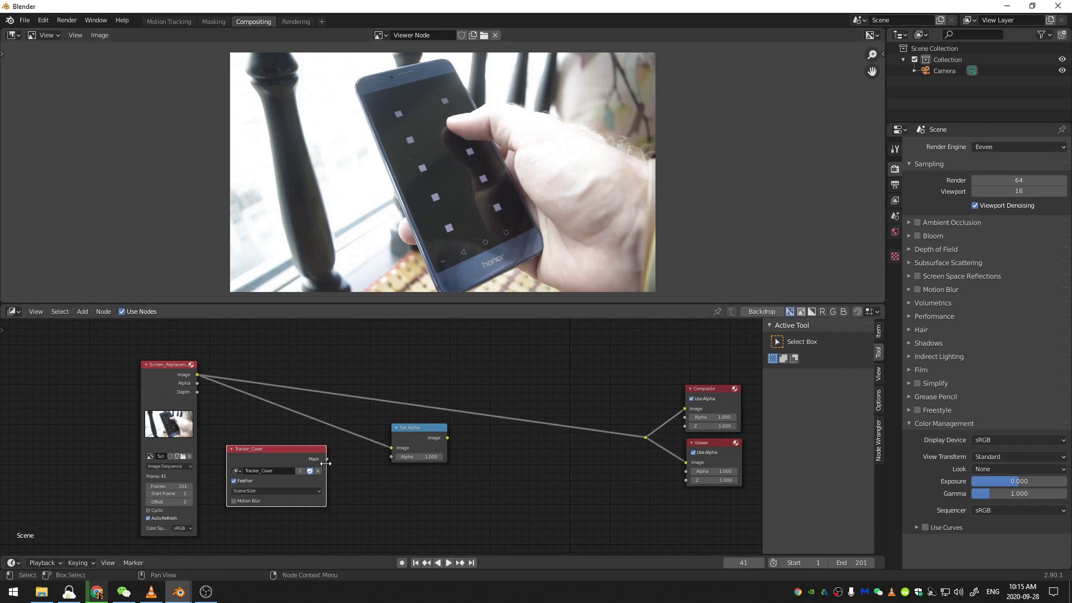
drag(327, 459, 393, 458)
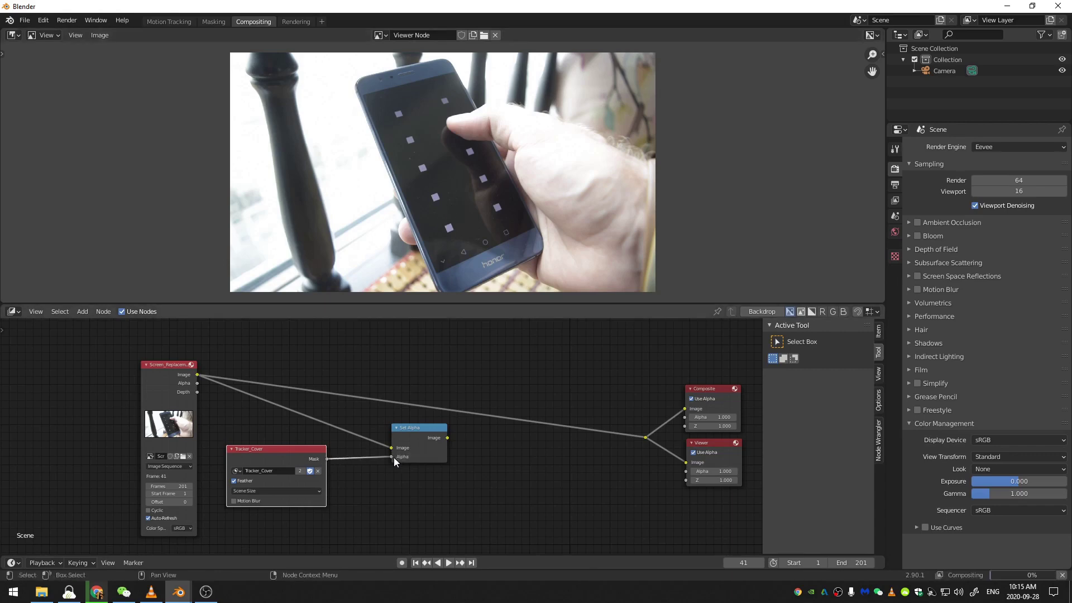
ctrl+shift+click(424, 433)
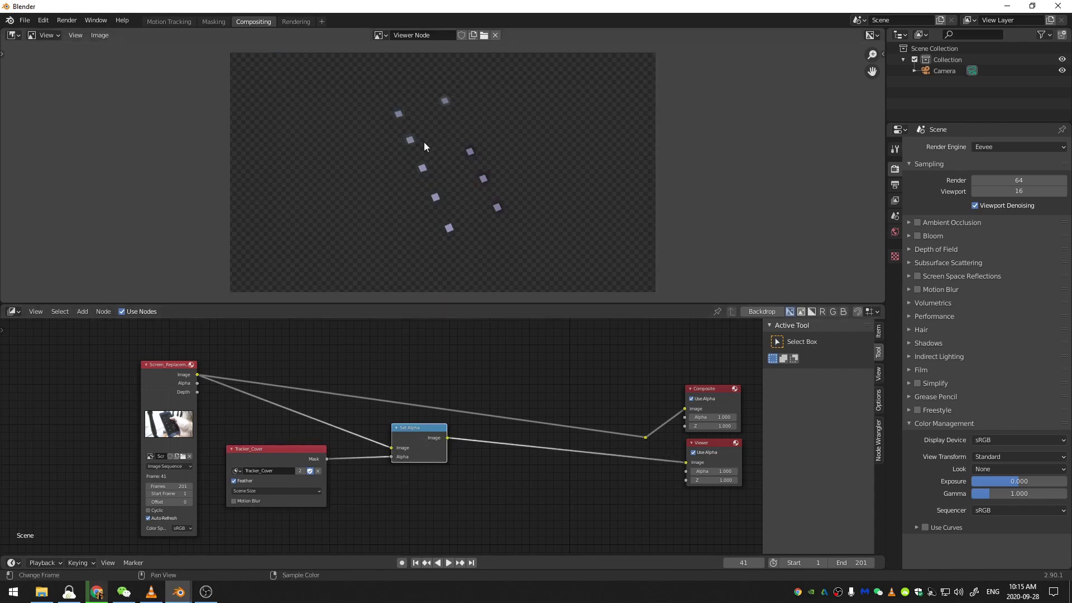
scroll(447, 190, up, 6)
middle_drag(408, 124, 447, 123)
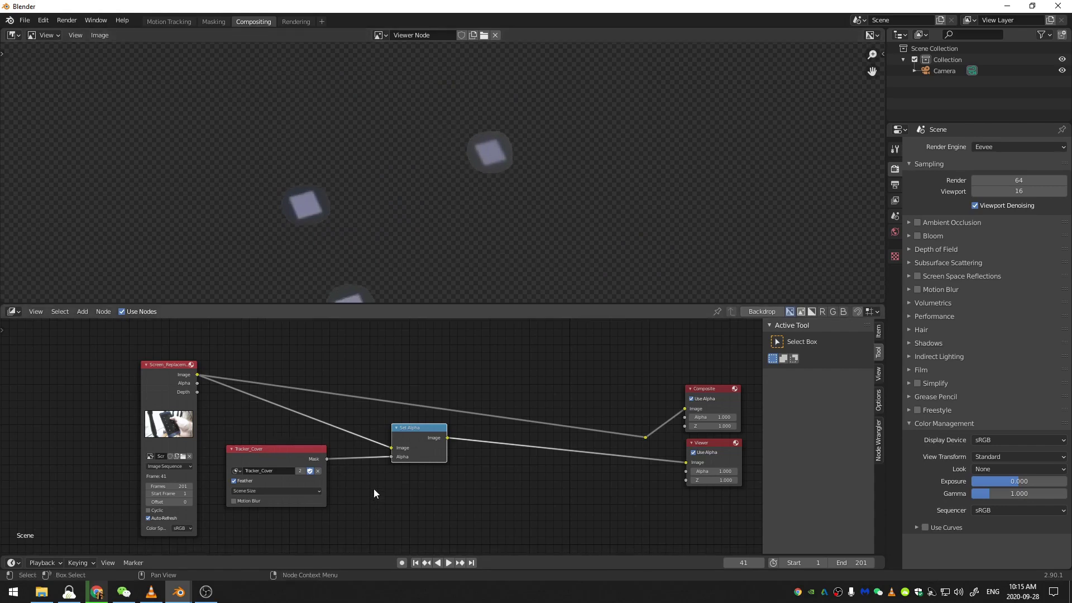
Insert an Invert node between the Tracker_Cover mask and Set Alpha, and inspect the holes cut around the squares.
key(shift+a)
mouse_move(352, 444)
key(space)
text(inv)
key(Return)
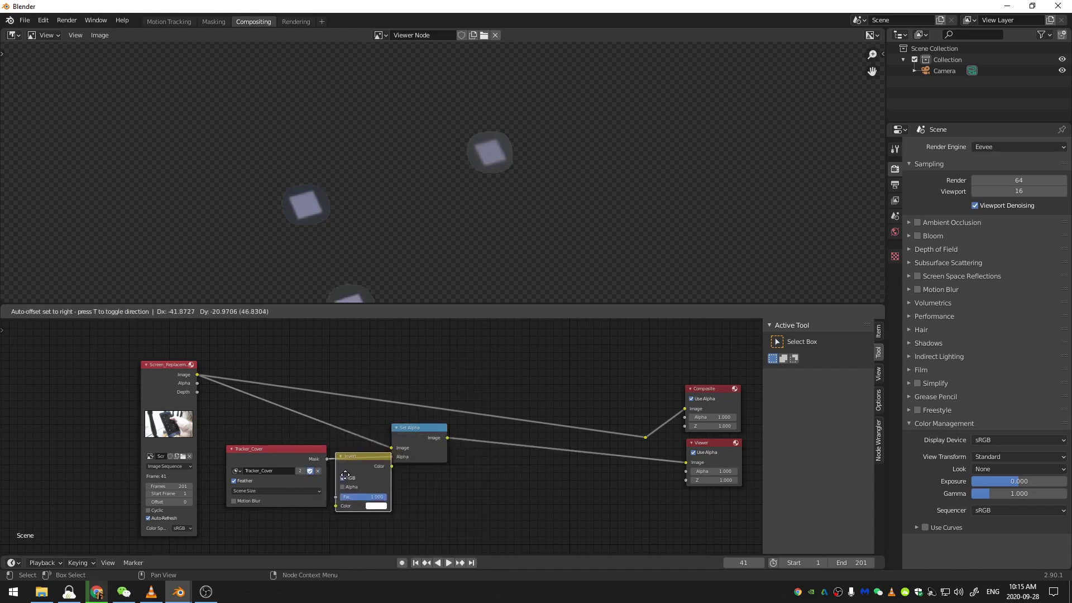
click(385, 474)
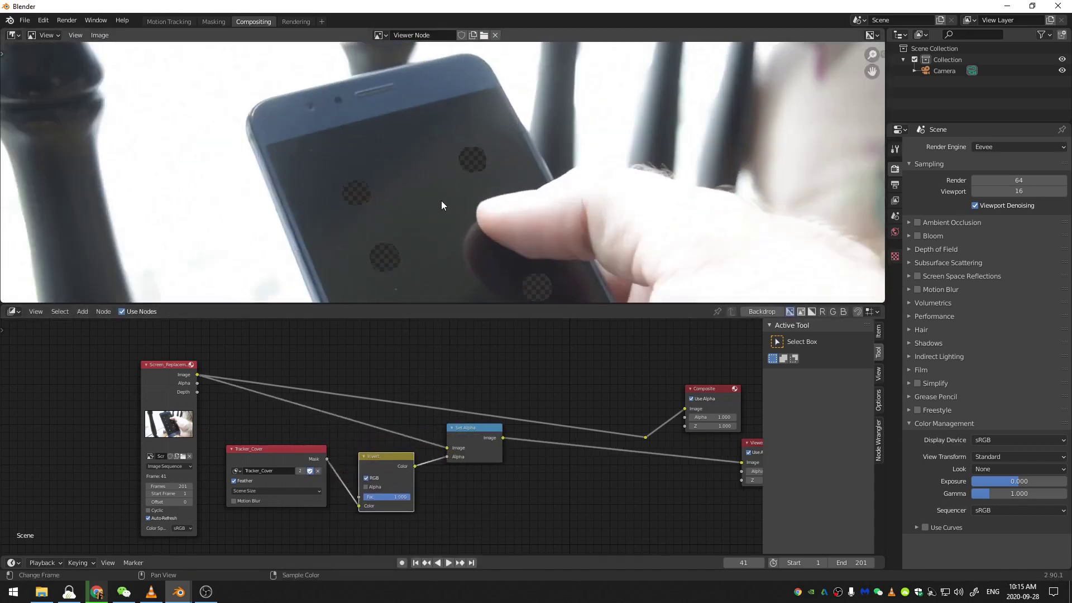
scroll(461, 188, down, 5)
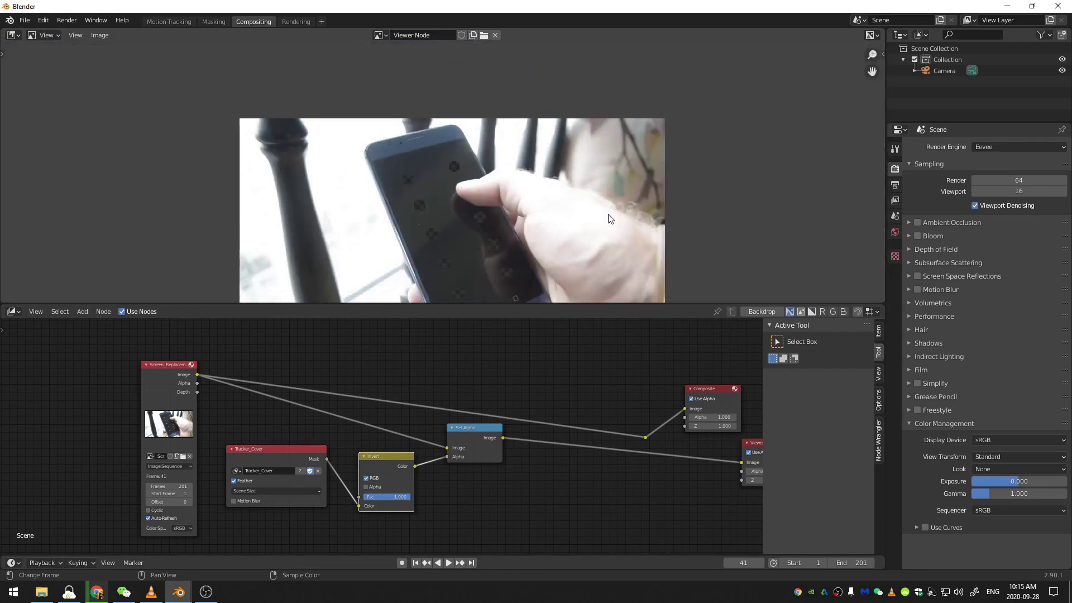
Link the Set Alpha result to the Composite output and insert an Inpaint node directly after Set Alpha.
scroll(414, 262, up, 1)
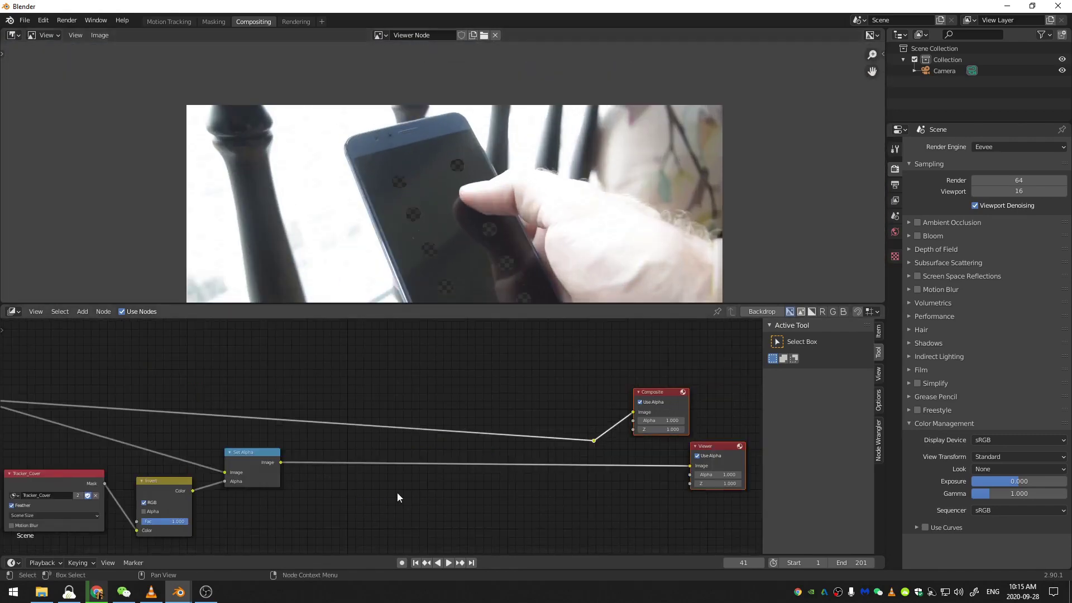
middle_drag(468, 467, 531, 454)
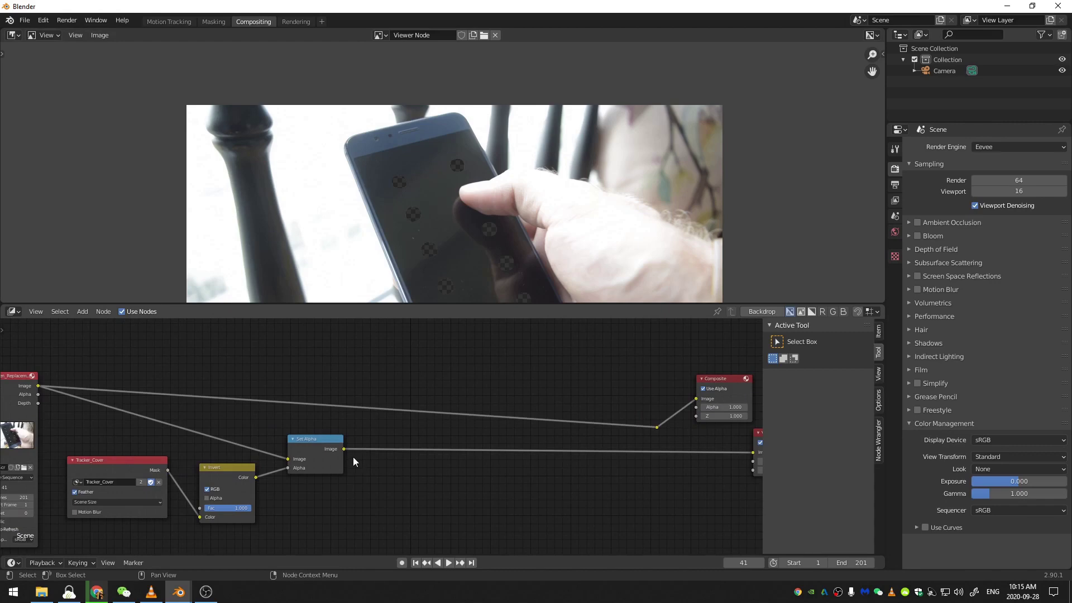
key(shift+a)
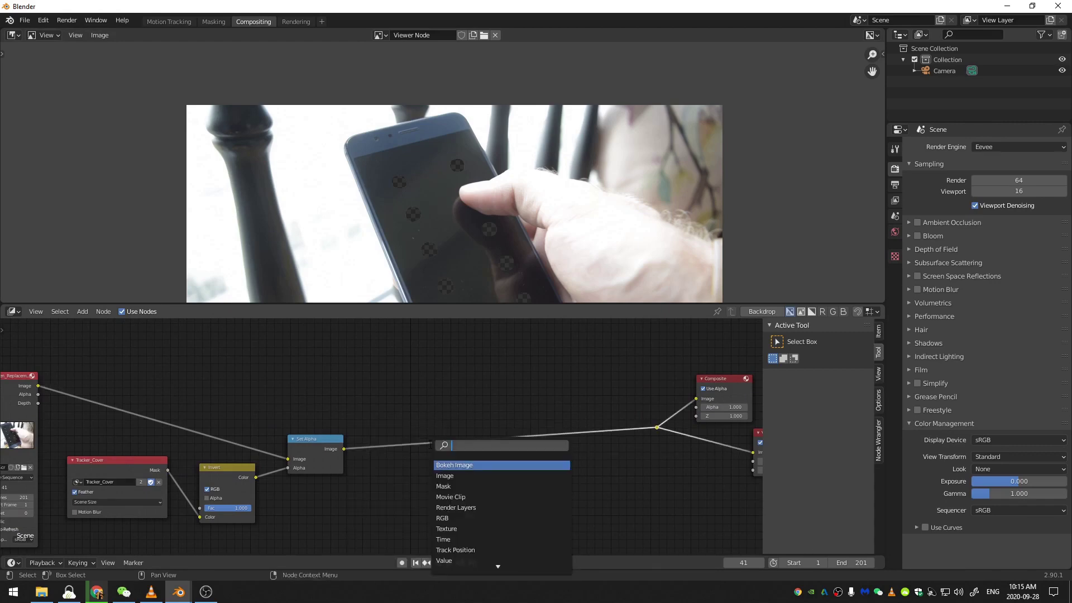
text(in)
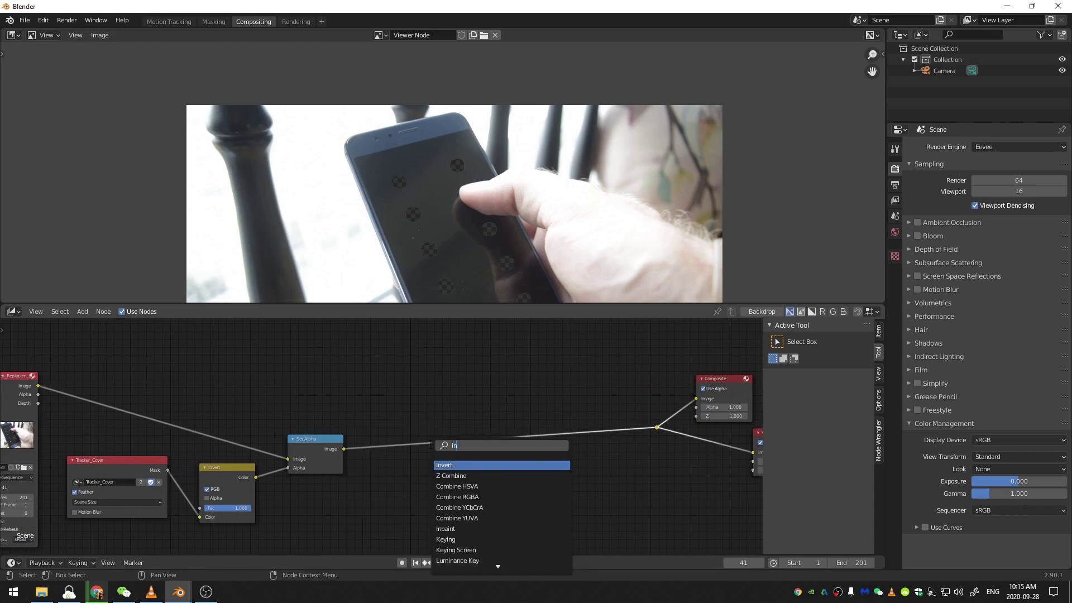
text(p)
key(Return)
click(385, 436)
scroll(397, 449, up, 1)
drag(422, 439, 401, 441)
scroll(404, 458, up, 3)
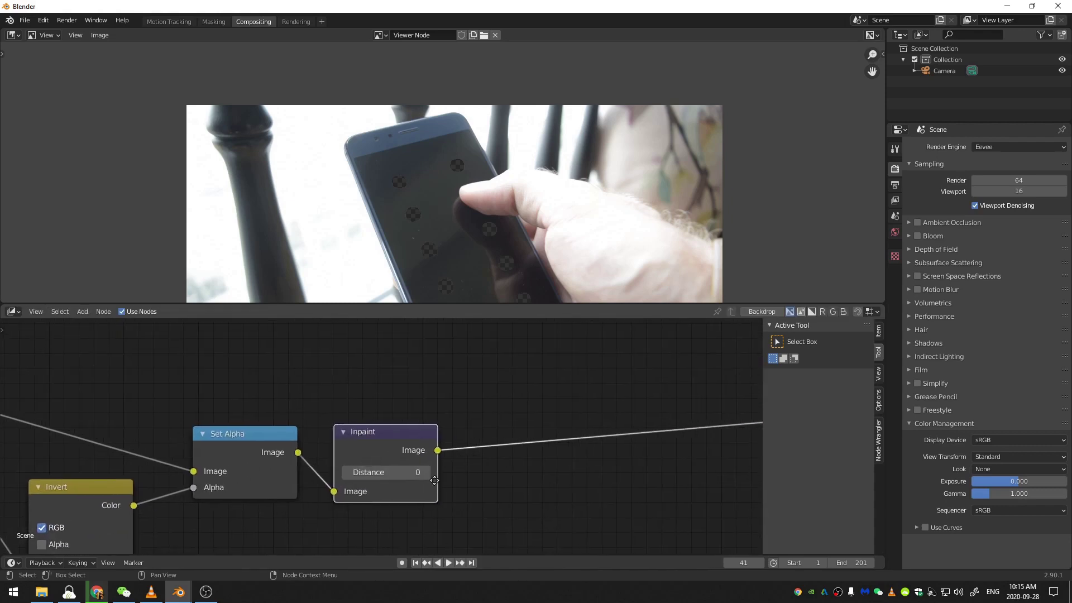
Raise the Inpaint distance gradually to 24 and inspect the filled holes across the phone screen.
click(427, 472)
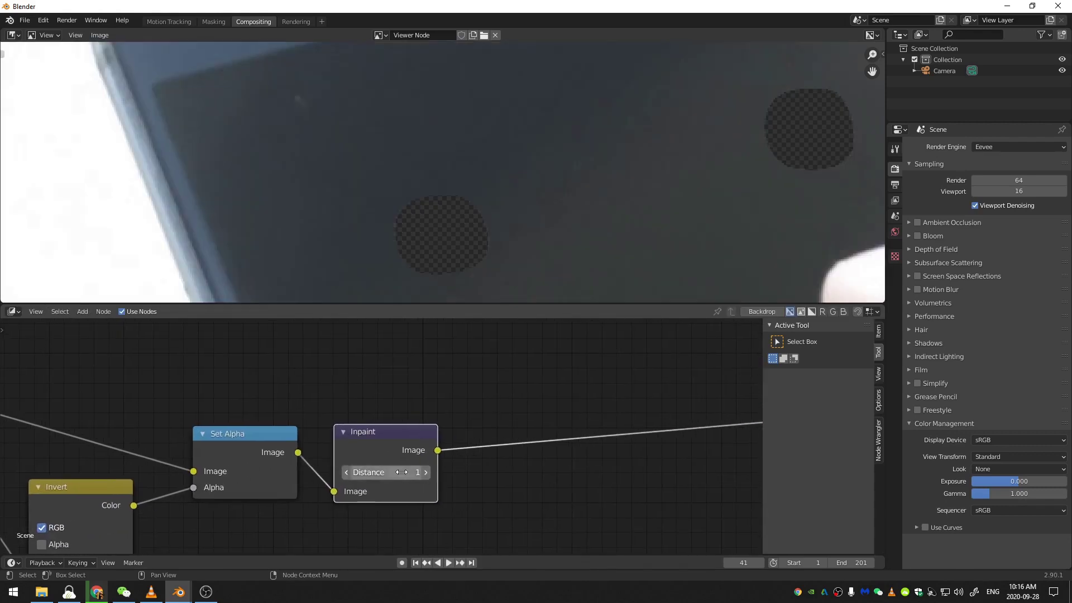
click(428, 473)
click(429, 470)
click(428, 469)
click(428, 469)
click(428, 470)
click(427, 469)
click(428, 470)
click(428, 470)
click(428, 472)
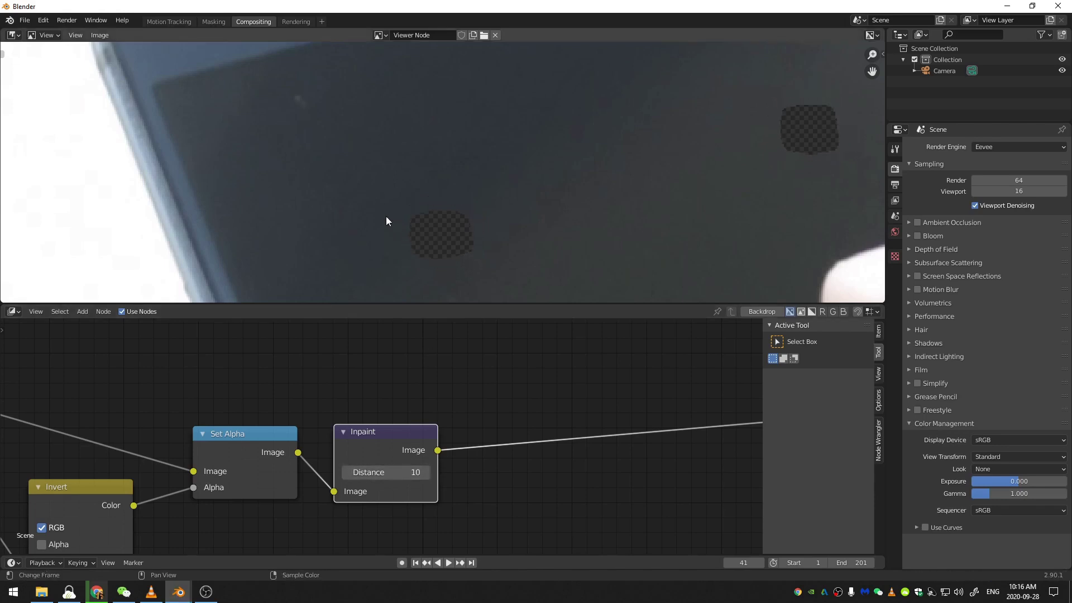
click(427, 472)
click(427, 473)
click(427, 472)
click(427, 472)
click(427, 472)
click(427, 472)
click(427, 472)
click(427, 472)
click(427, 473)
middle_drag(522, 210, 458, 174)
middle_drag(531, 253, 530, 221)
middle_drag(451, 145, 503, 230)
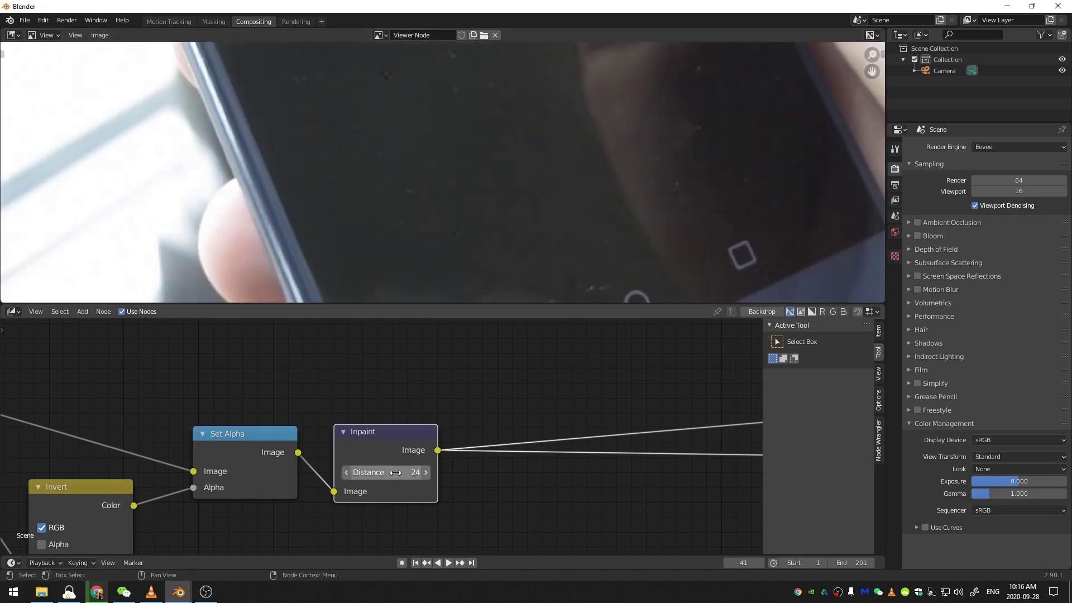
Set the Inpaint distance to 30 and check the former tracker spots along the phone screen.
click(395, 473)
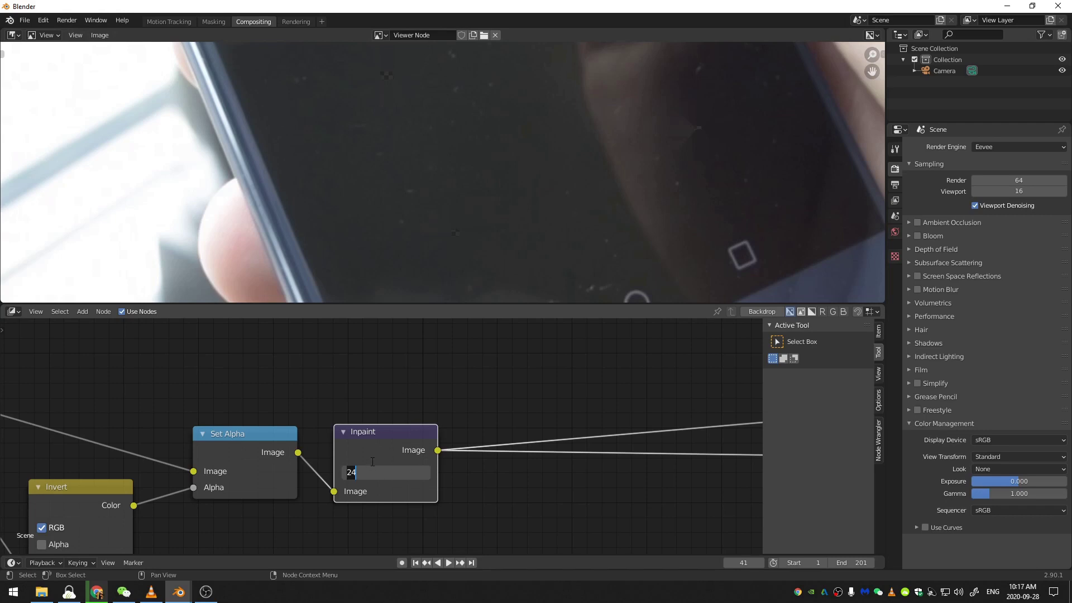
text(30)
key(Return)
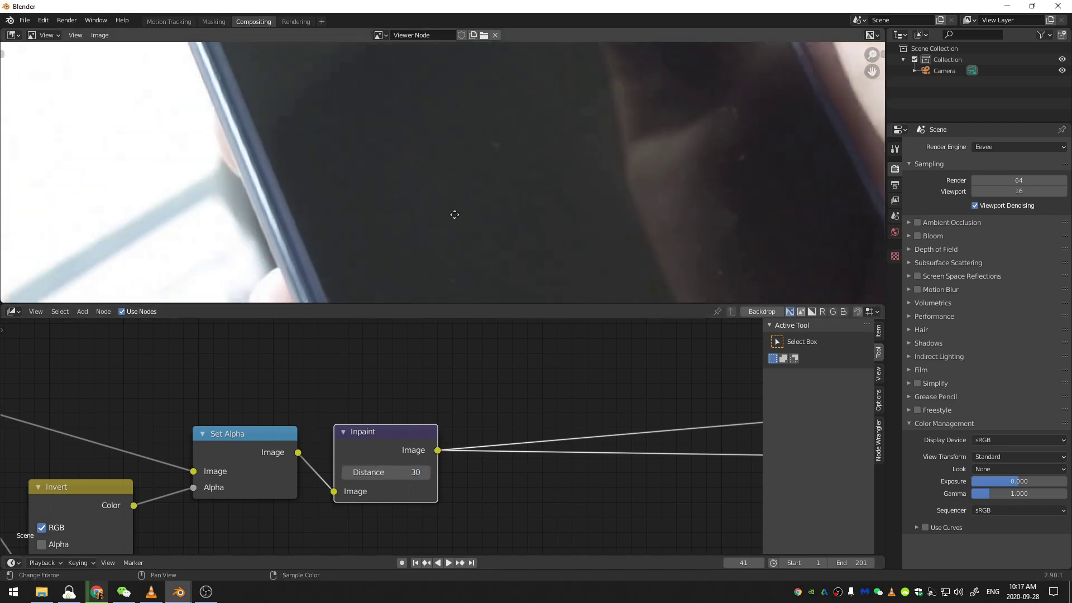
middle_drag(466, 232, 359, 299)
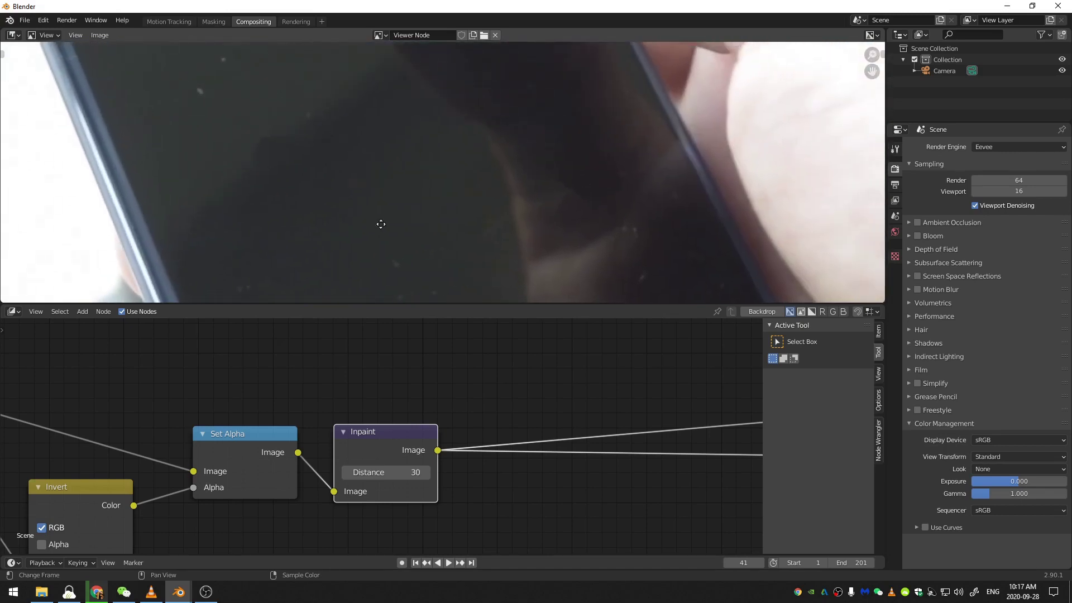